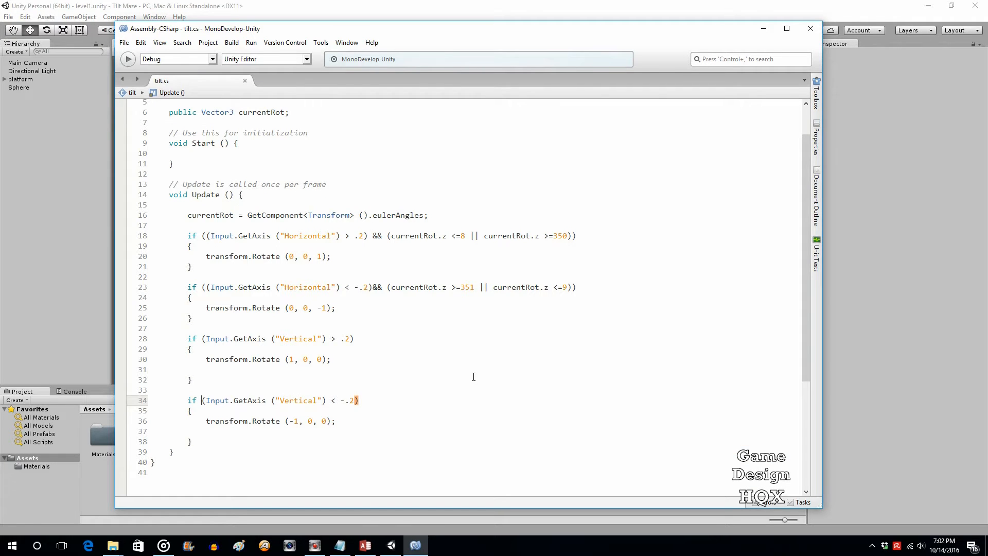
Copy the z rotation limits from the Horizontal > .2 condition to the end of the Vertical > .2 condition.
left_click_drag(580, 237, 371, 235)
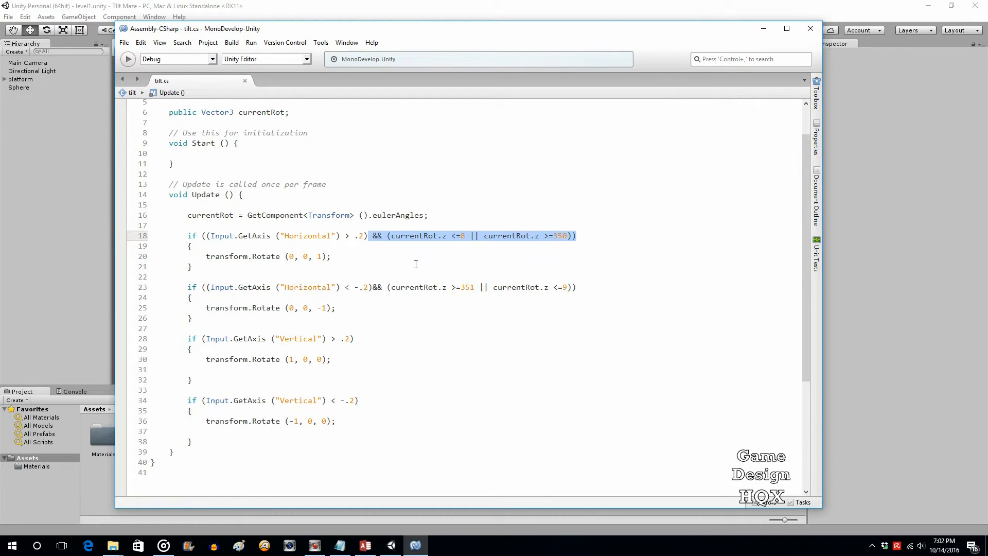
key("ctrl+c")
left_click(395, 338)
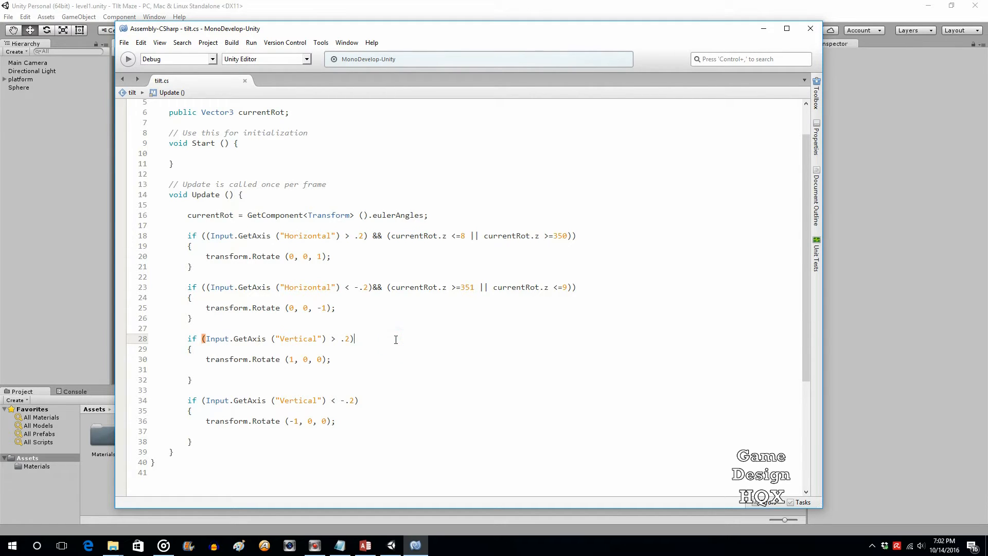
key("ctrl+v")
Copy the z rotation limits from the Horizontal < -.2 condition to the end of the Vertical < -.2 condition.
left_click(588, 288)
left_click_drag(588, 288, 378, 291)
key("ctrl+c")
left_click(388, 400)
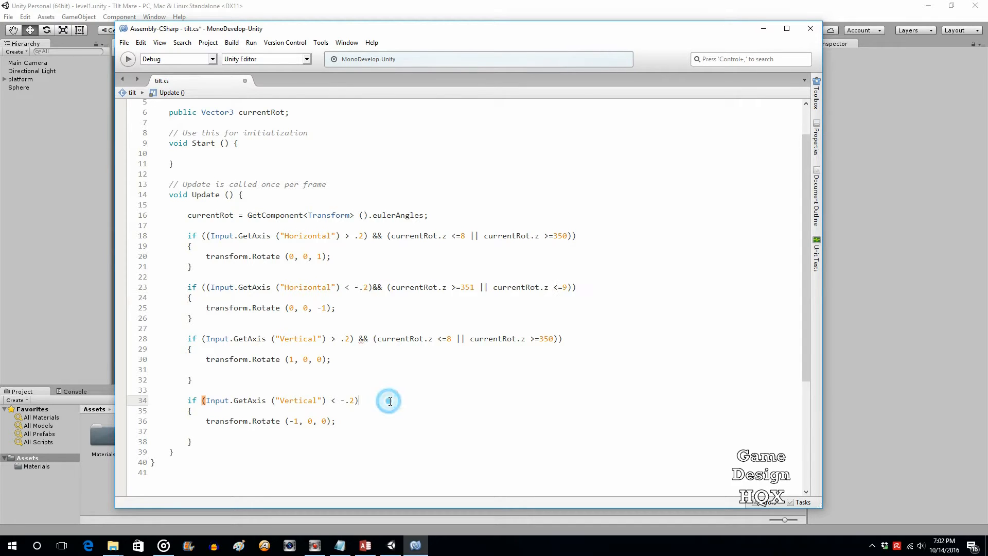
key("ctrl+v")
Add the missing opening parenthesis before Input.GetAxis in both Vertical if statements.
left_click(207, 338)
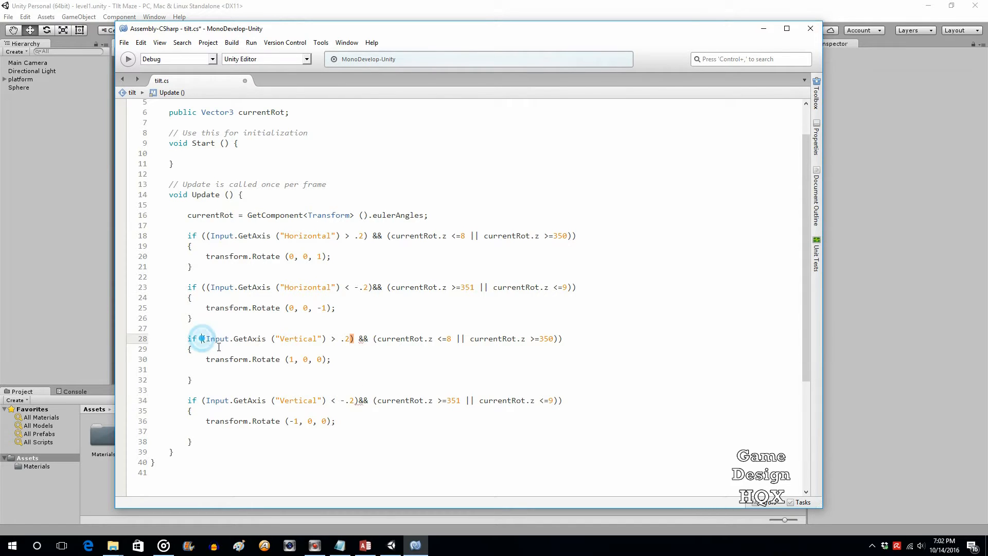
type("(")
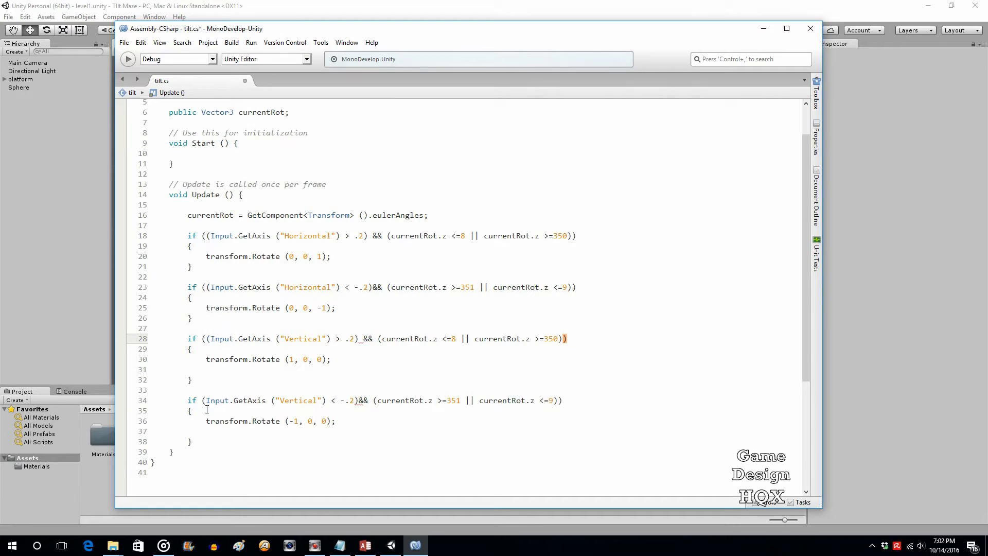
left_click(201, 401)
type("(")
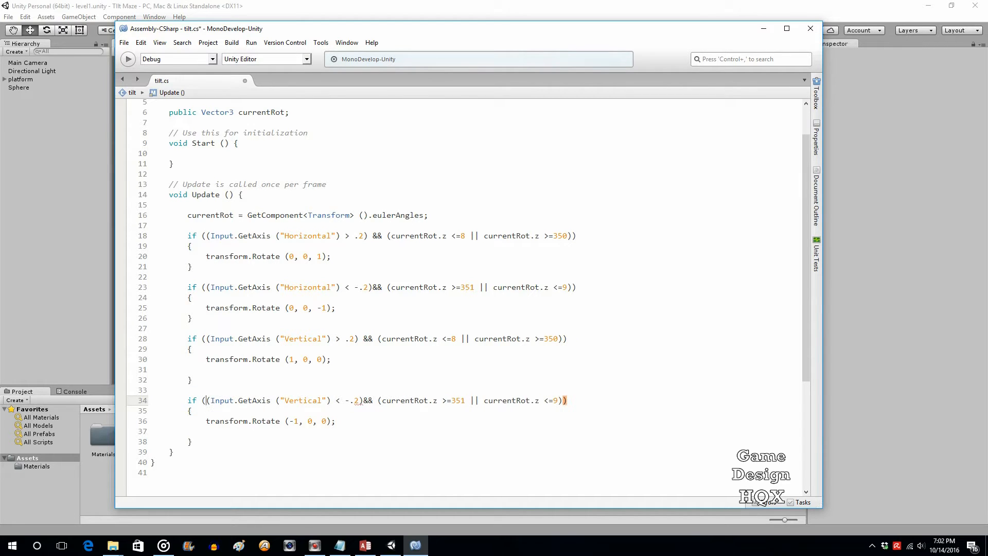
Replace both currentRot.z references with currentRot.x in the Vertical > .2 condition.
left_click_drag(322, 256, 313, 258)
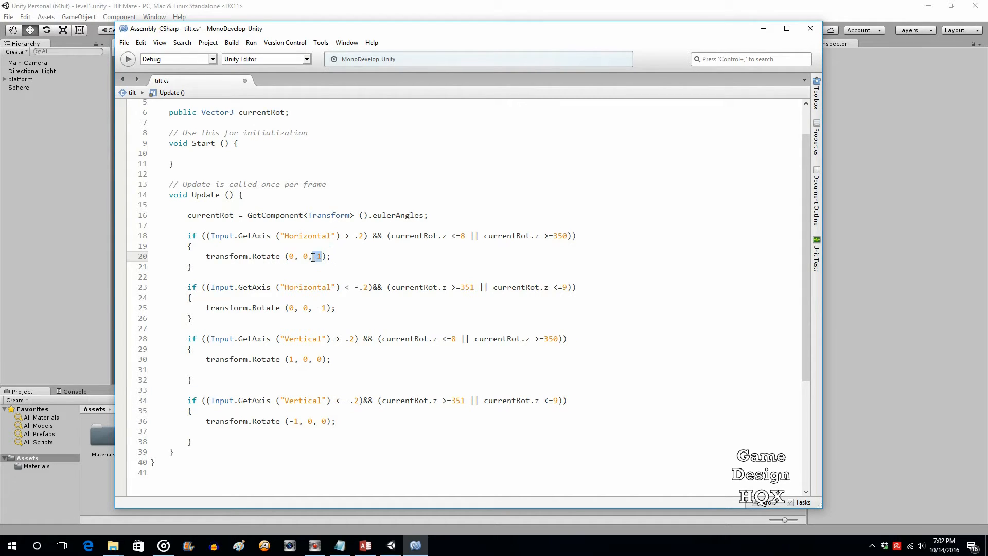
double_click(442, 237)
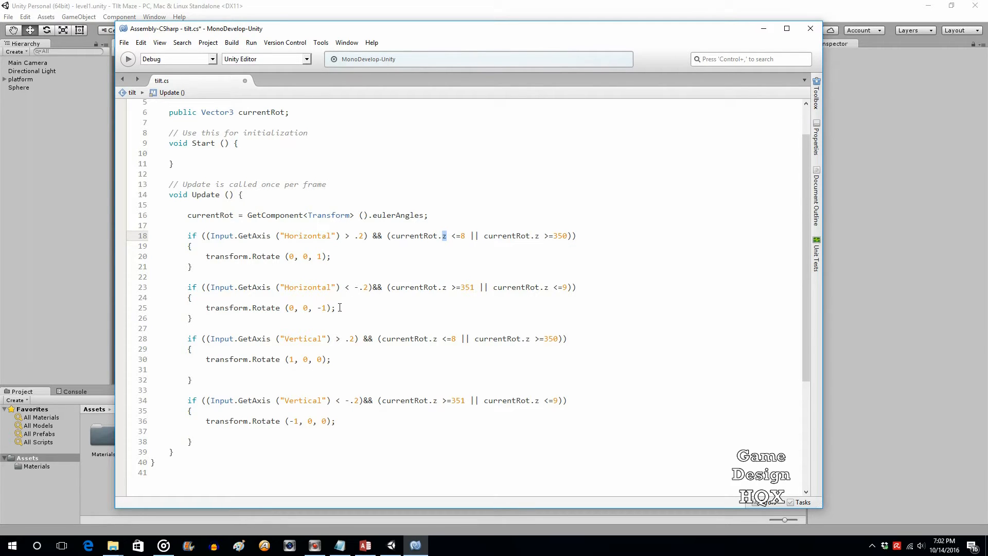
double_click(291, 359)
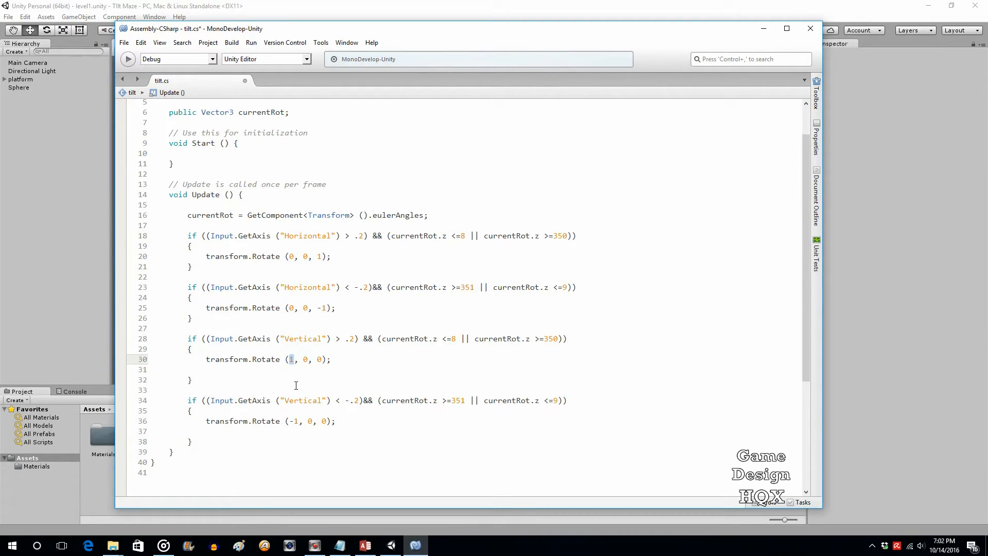
double_click(436, 338)
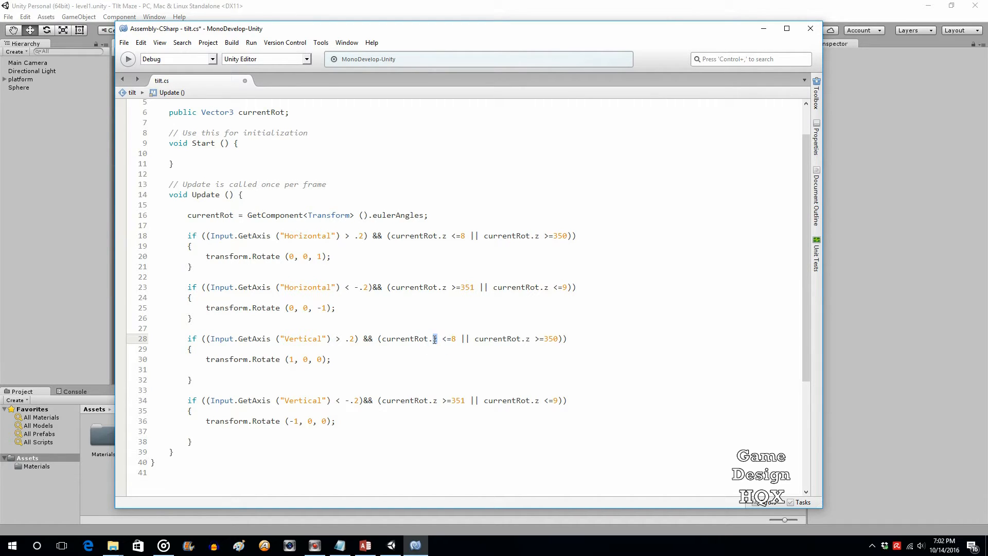
type("x")
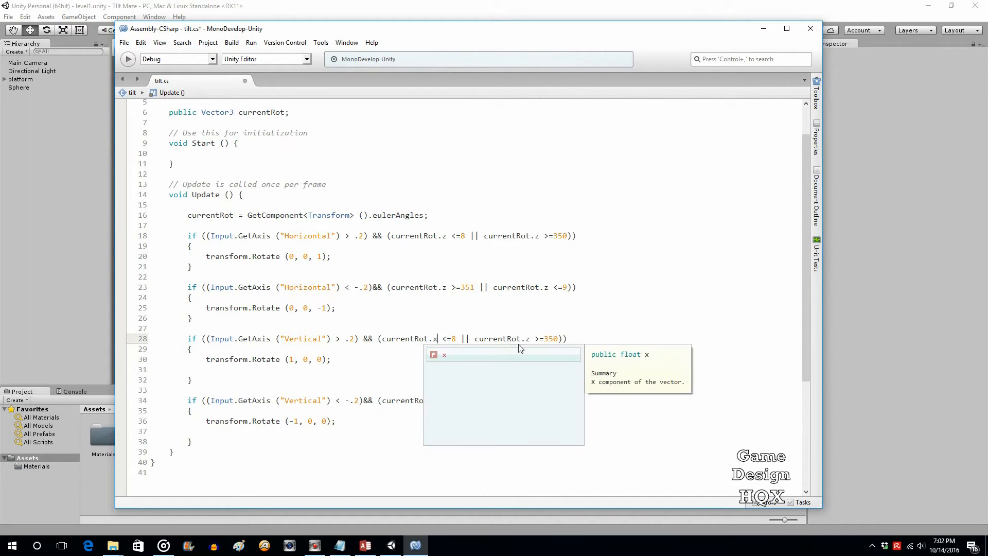
left_click(504, 359)
double_click(527, 338)
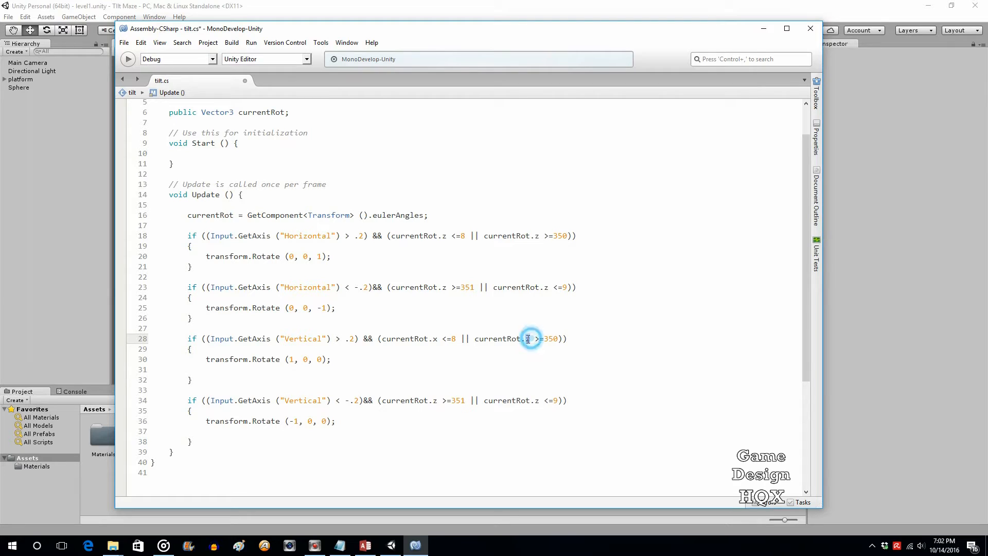
type("x")
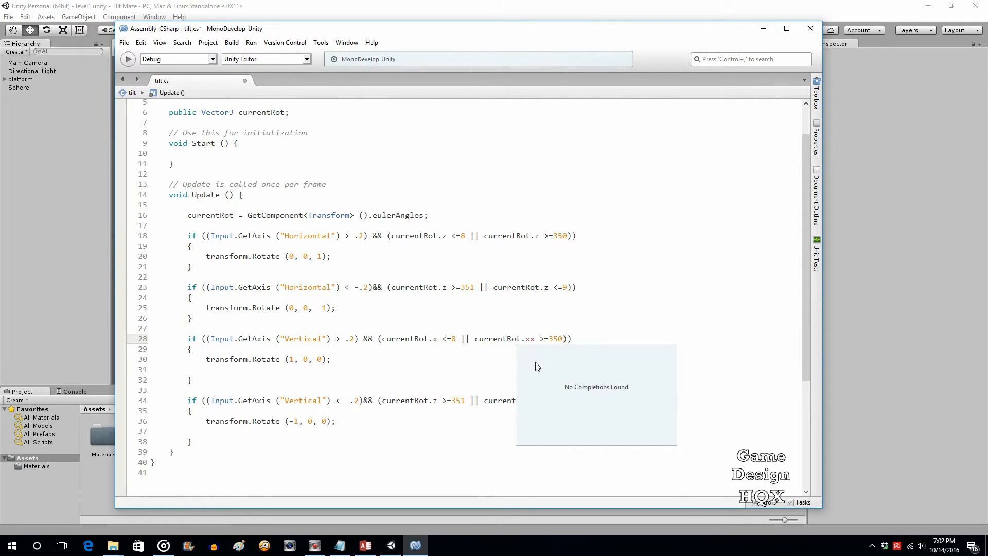
left_click(538, 354)
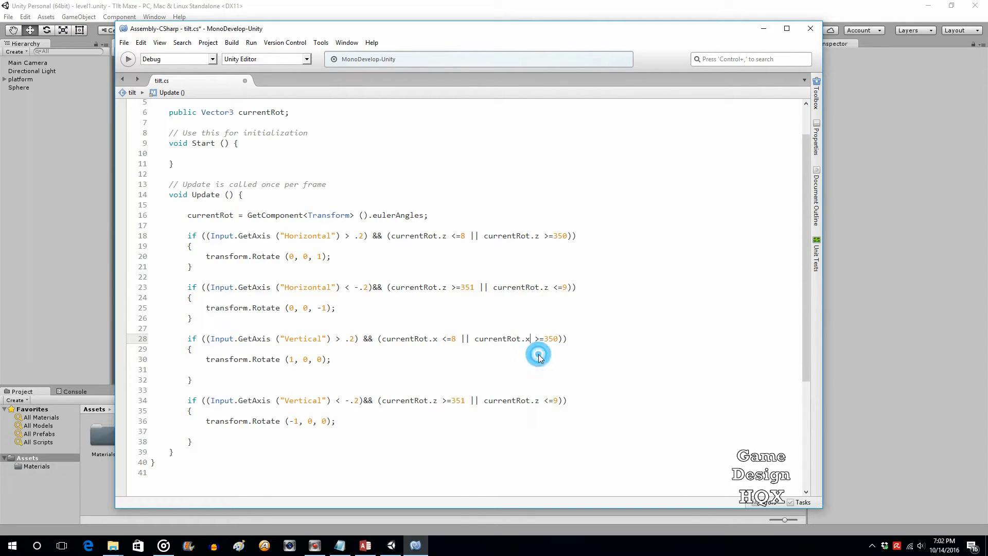
Replace both currentRot.z references with currentRot.x in the Vertical < -.2 condition.
double_click(435, 401)
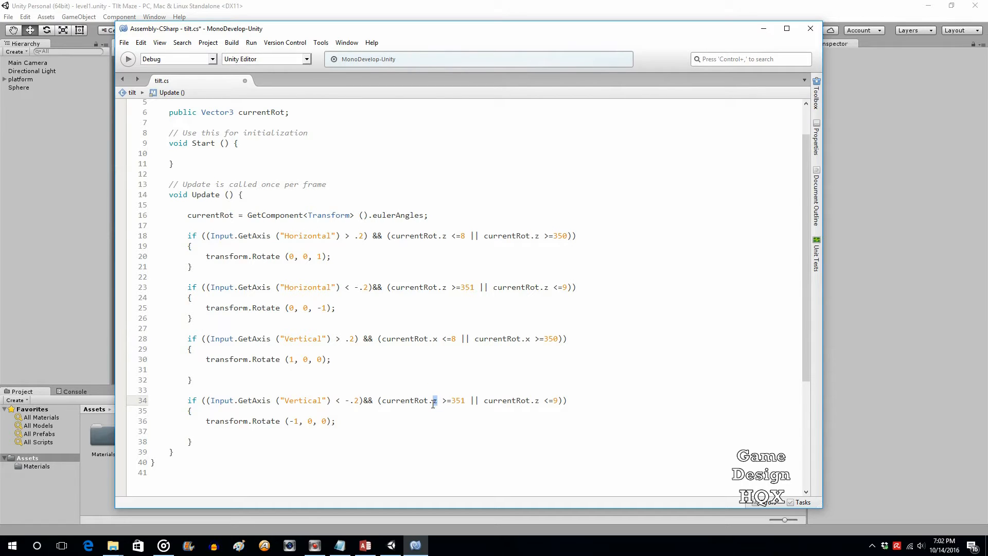
type("x")
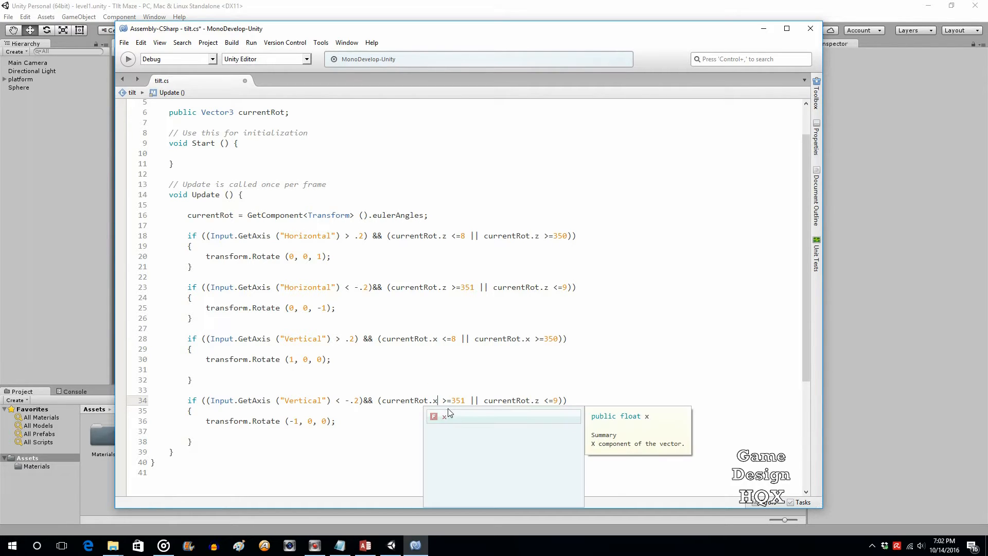
left_click(441, 415)
double_click(543, 401)
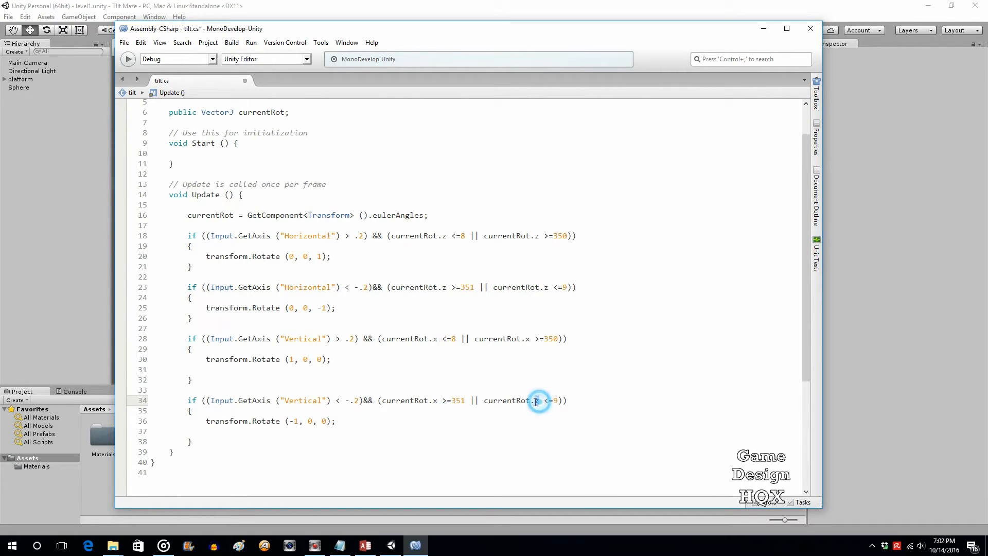
type("x")
left_click(545, 418)
Set the upper x limits to <=11 in the Vertical < -.2 condition and <=10 in the Vertical > .2 condition.
double_click(555, 401)
type("11")
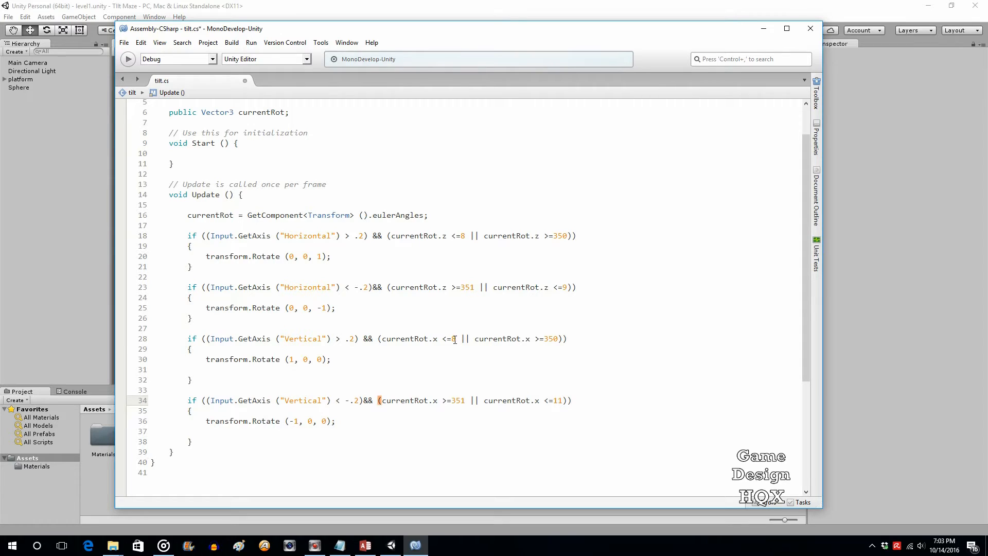
double_click(454, 339)
type("10")
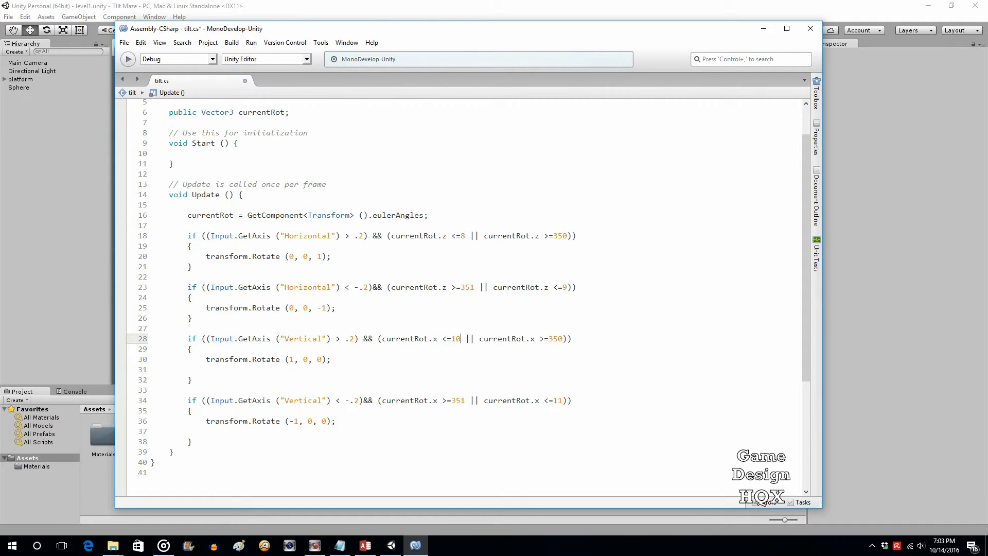
Set the lower x limits to >=348 in the Vertical > .2 condition and >=349 in the Vertical < -.2 condition.
left_click(564, 339)
key("BackSpace")
key("BackSpace")
type("48")
left_click(464, 402)
key("BackSpace")
key("BackSpace")
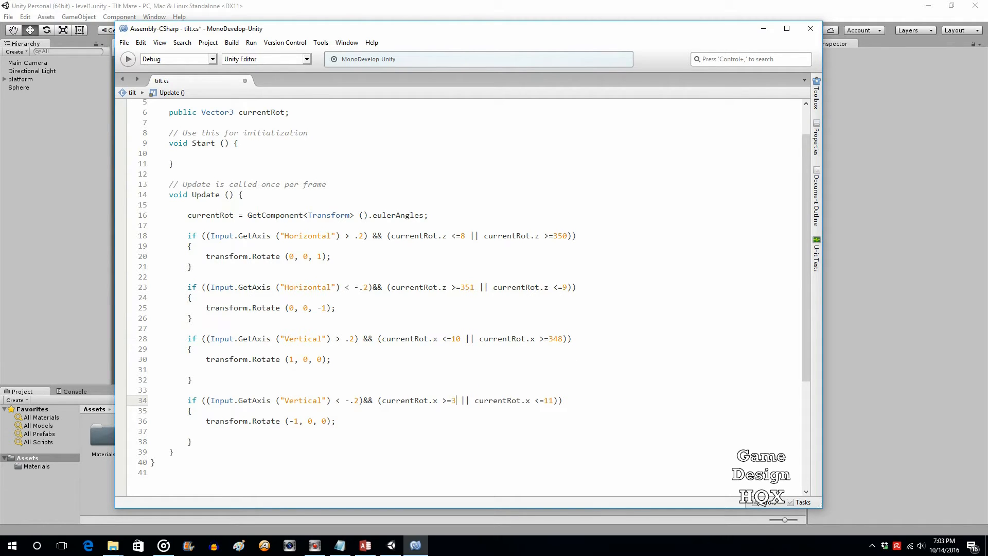
type("49")
Save the tilt.cs script and switch to the Unity editor.
left_click(124, 42)
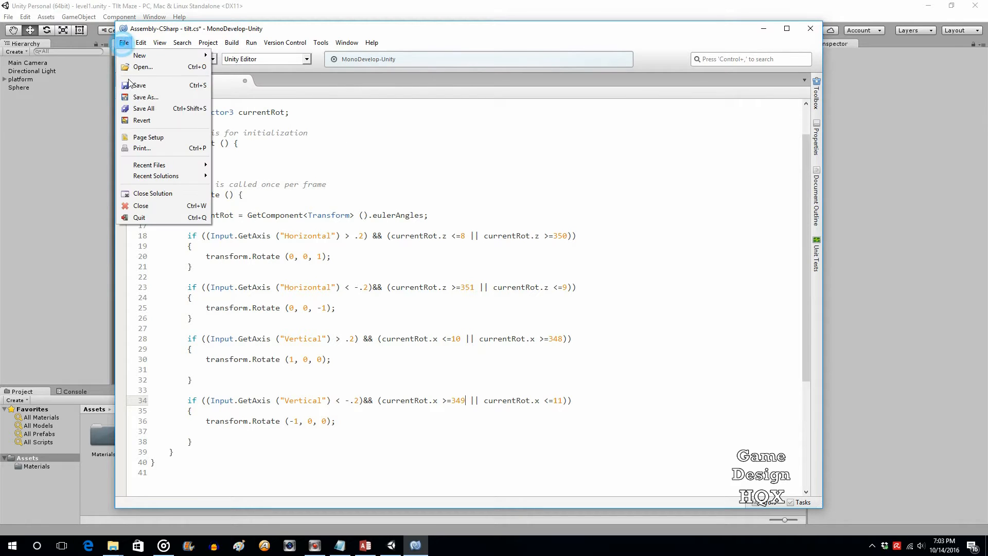
left_click(132, 86)
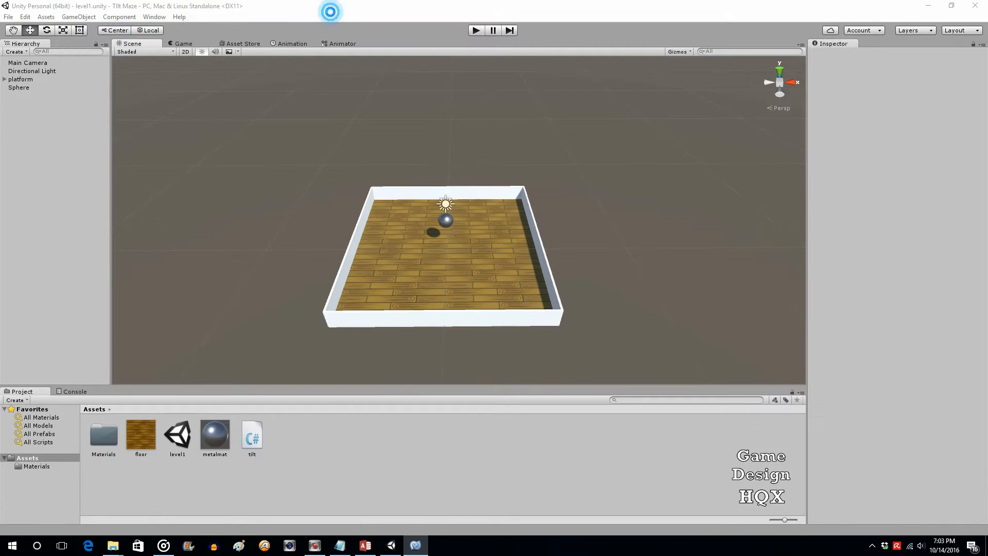
left_click(332, 16)
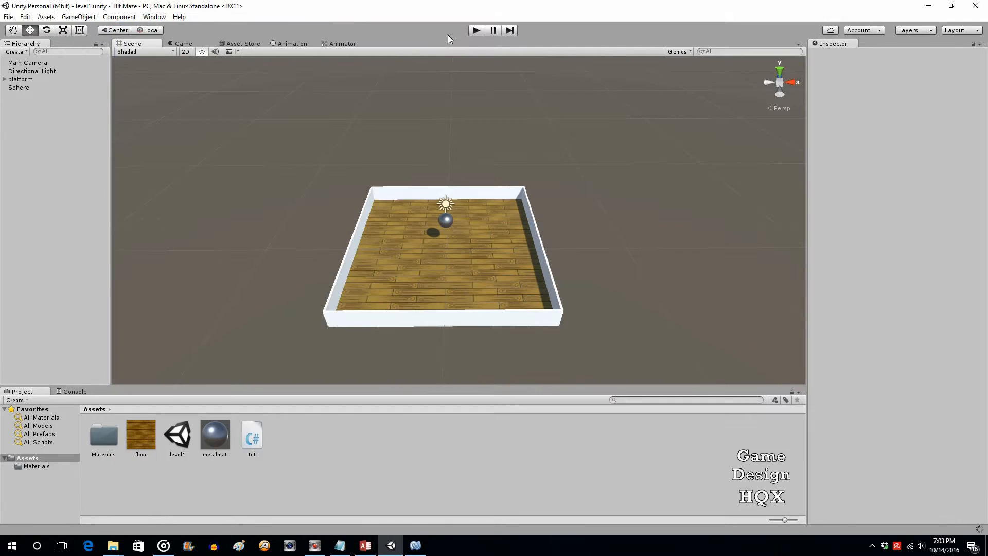
Play the level, tilt the platform up, right and left to test the rotation limits, and stop the game.
left_click(477, 31)
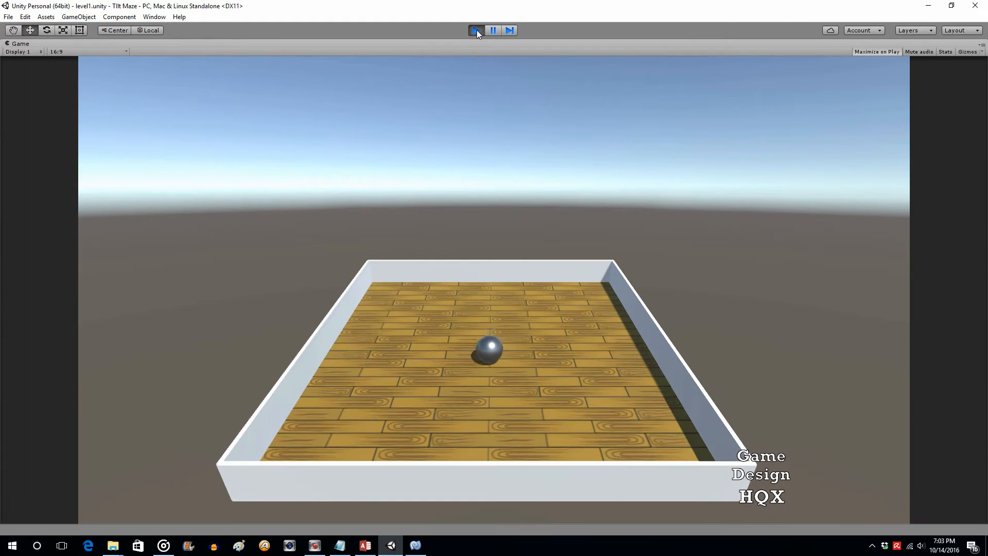
key("Up")
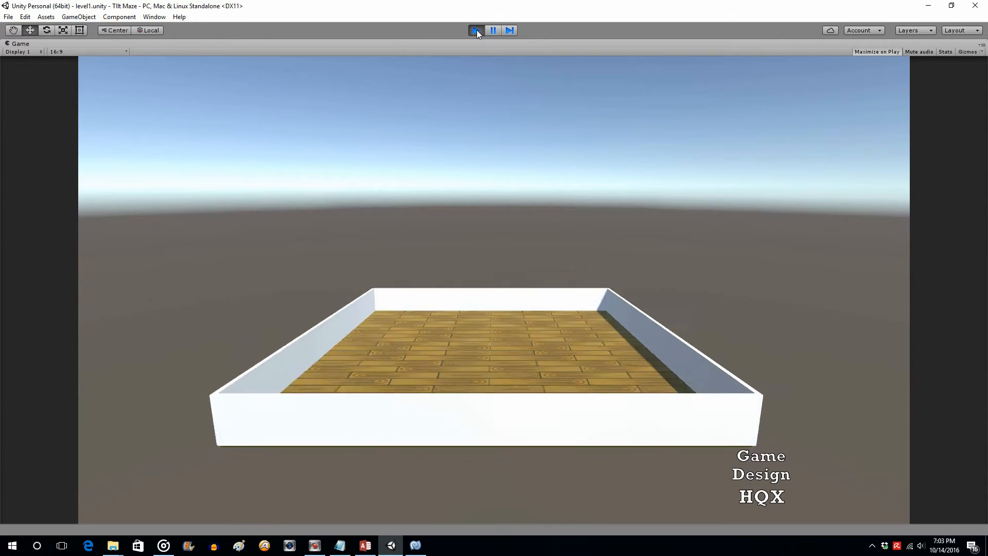
key("Right")
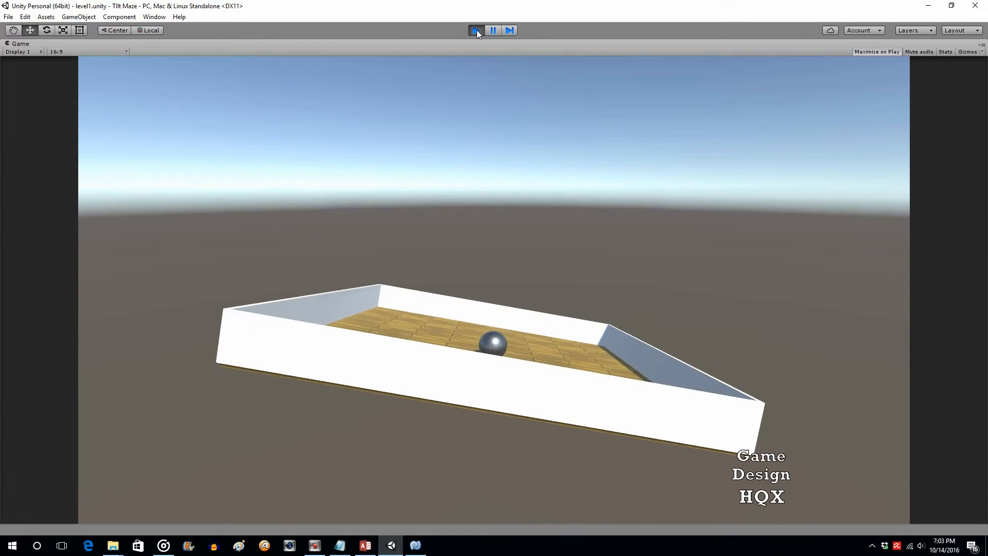
key("Left")
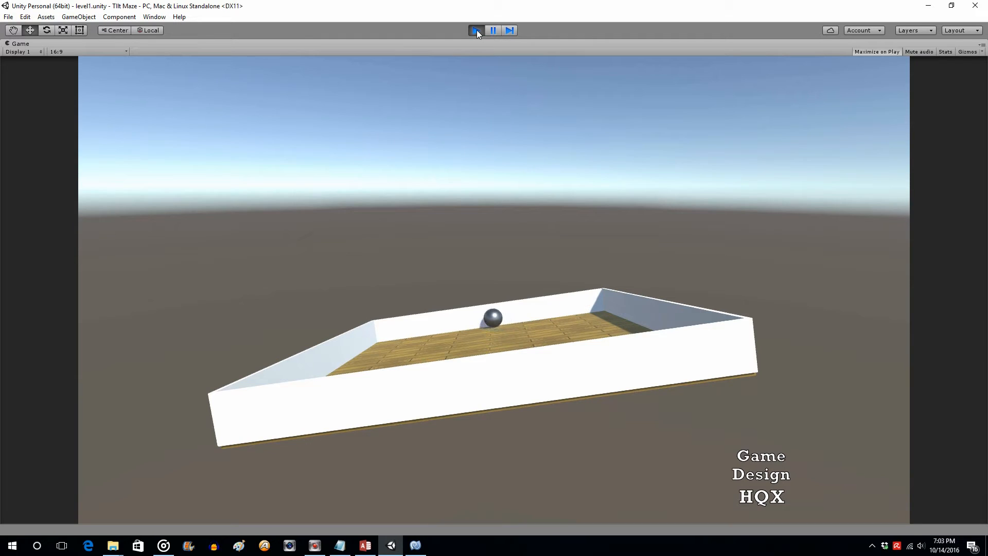
key("Right")
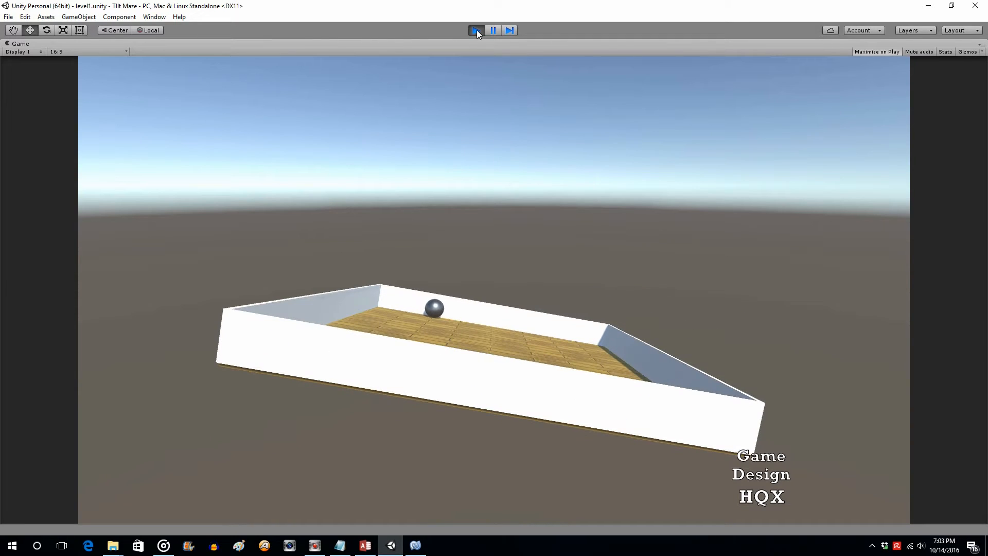
key("Left")
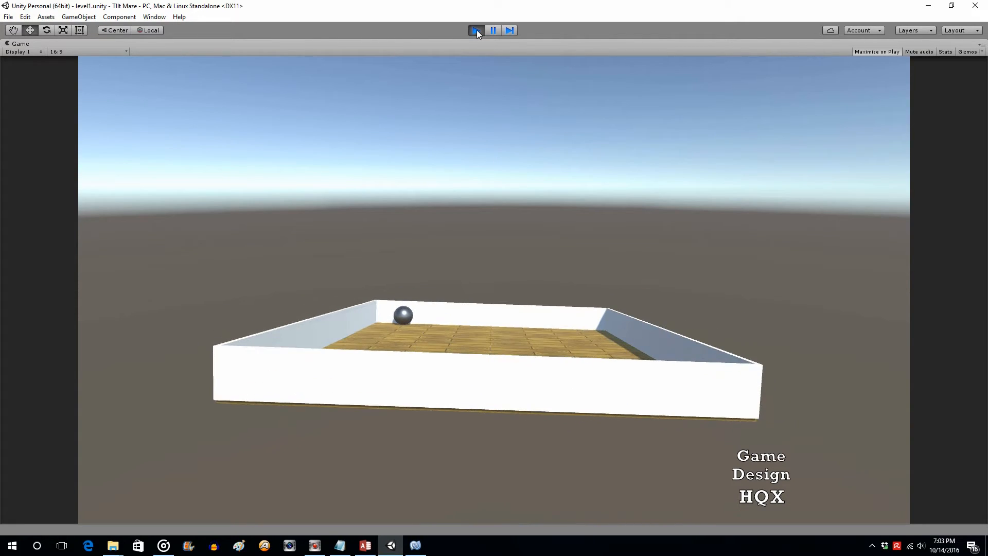
key("Right")
key("Left")
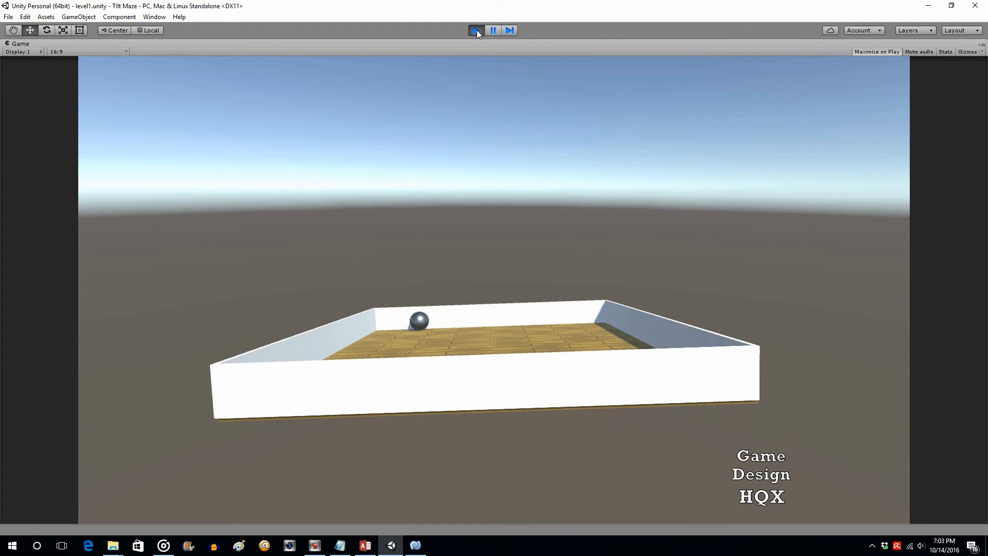
key("Left")
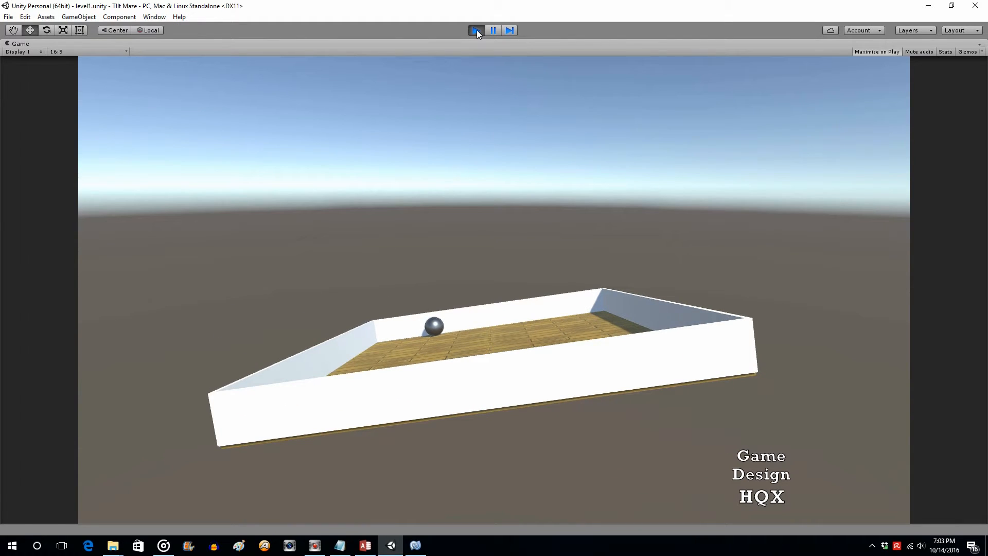
left_click(477, 30)
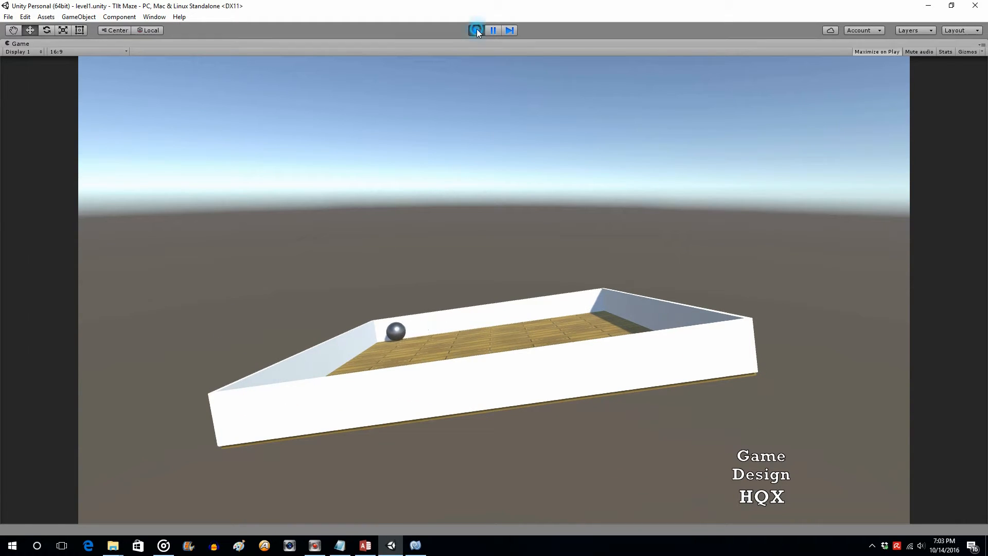
Switch to the tilt.cs script in MonoDevelop and set the lower z limits to >=348 for Horizontal > .2 and >=349 for Horizontal < -.2.
left_click(415, 545)
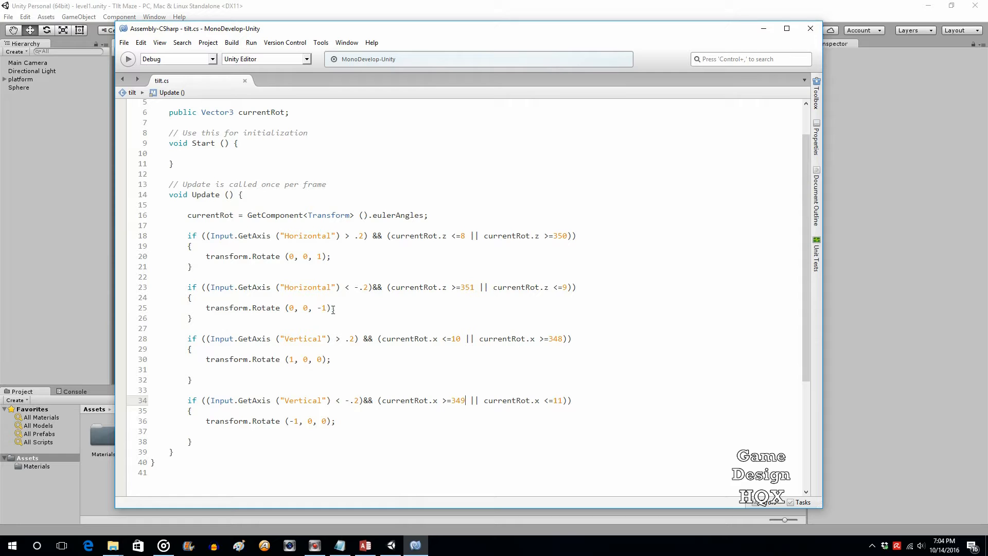
left_click_drag(332, 308, 287, 305)
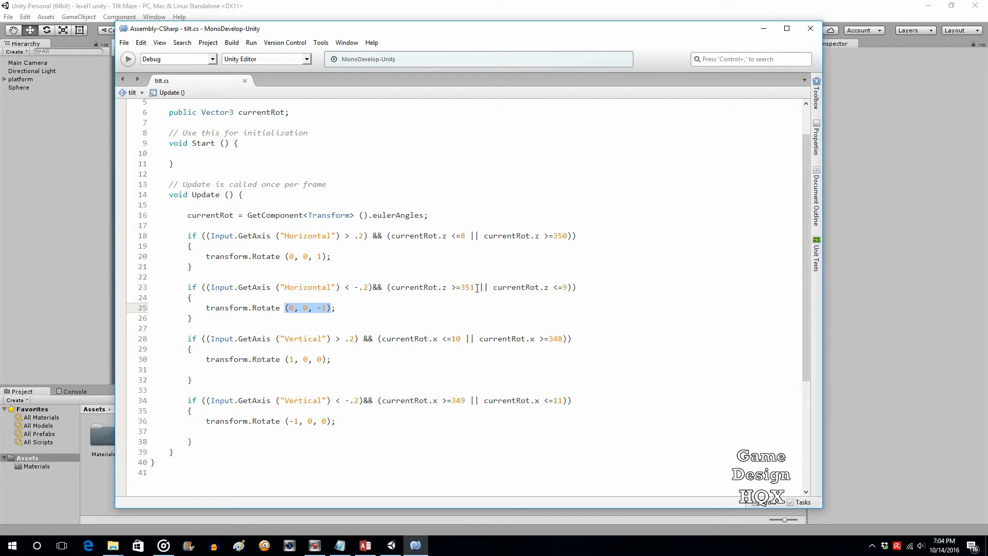
left_click(567, 236)
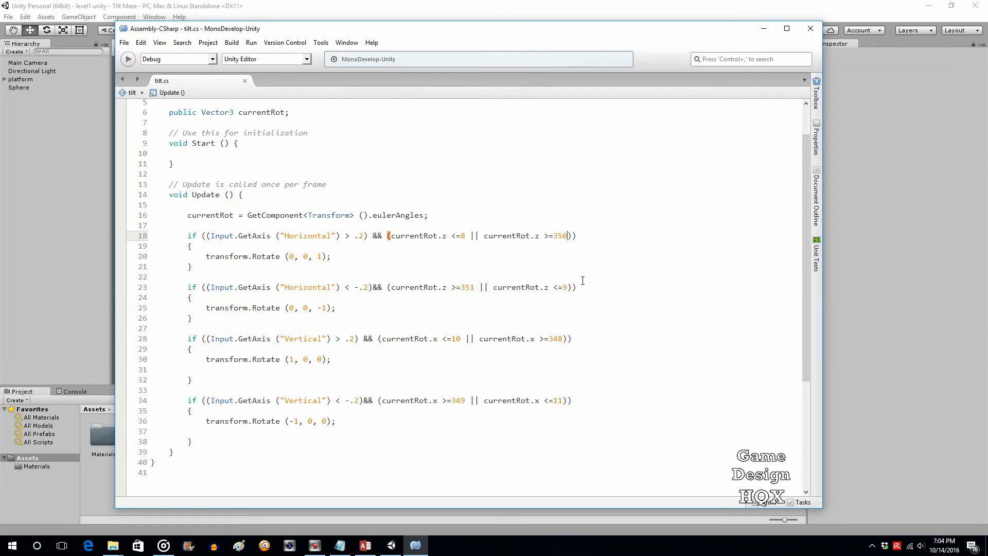
key("BackSpace")
key("BackSpace")
type("48")
left_click(474, 288)
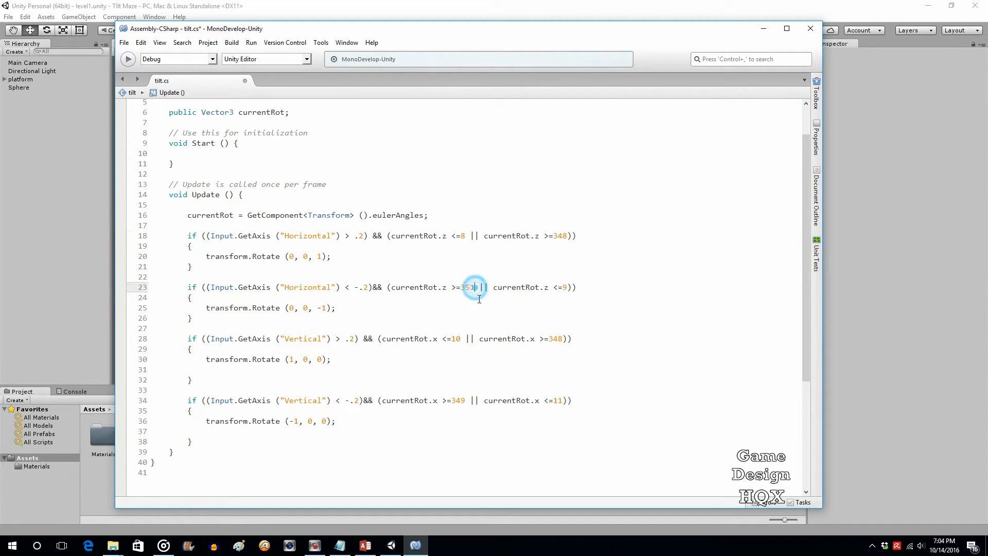
key("BackSpace")
key("BackSpace")
type("49")
Set the upper z limits to <=10 in the Horizontal > .2 condition and <=11 in the Horizontal < -.2 condition.
left_click(462, 237)
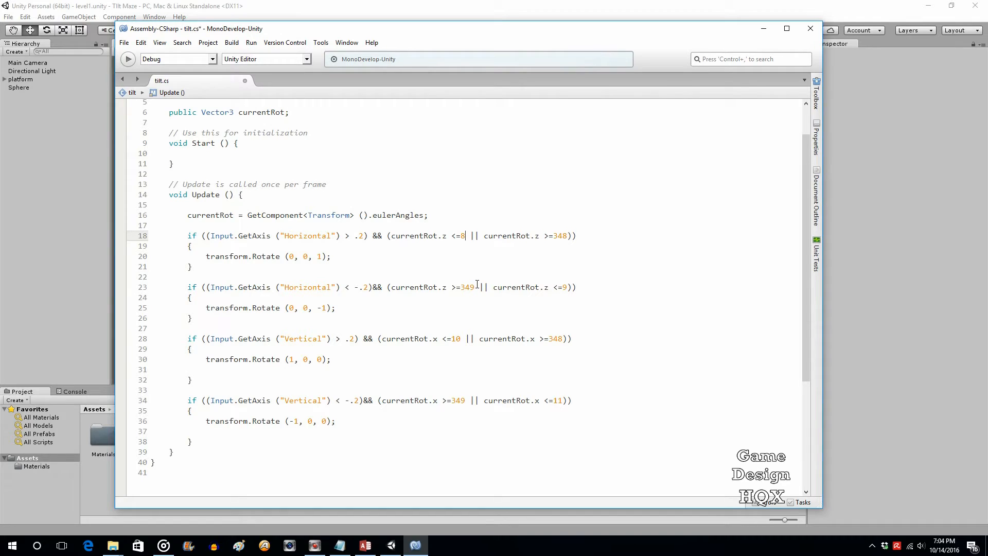
key("BackSpace")
type("10")
left_click(563, 286)
key("BackSpace")
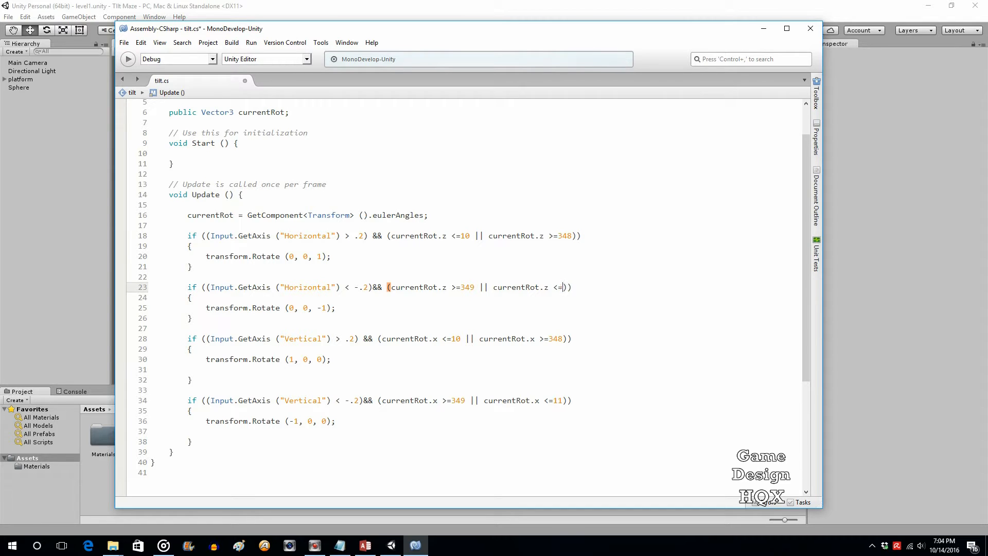
type("11")
Save the edited tilt.cs script and return to the Unity editor.
left_click(125, 43)
left_click(135, 86)
left_click(356, 10)
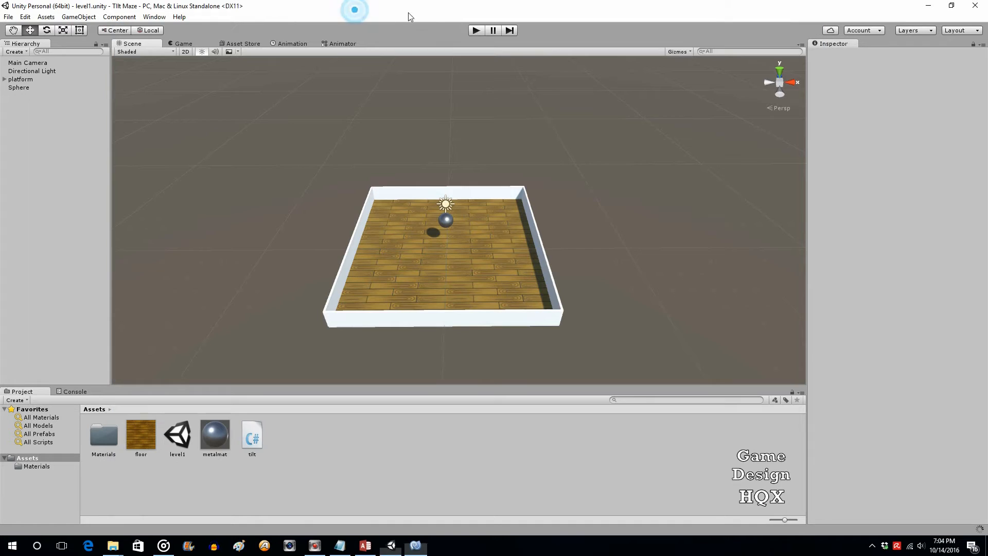
Play the level, tilt the platform repeatedly in all four directions to test the rotation limits and roll the ball, and stop the game.
left_click(474, 31)
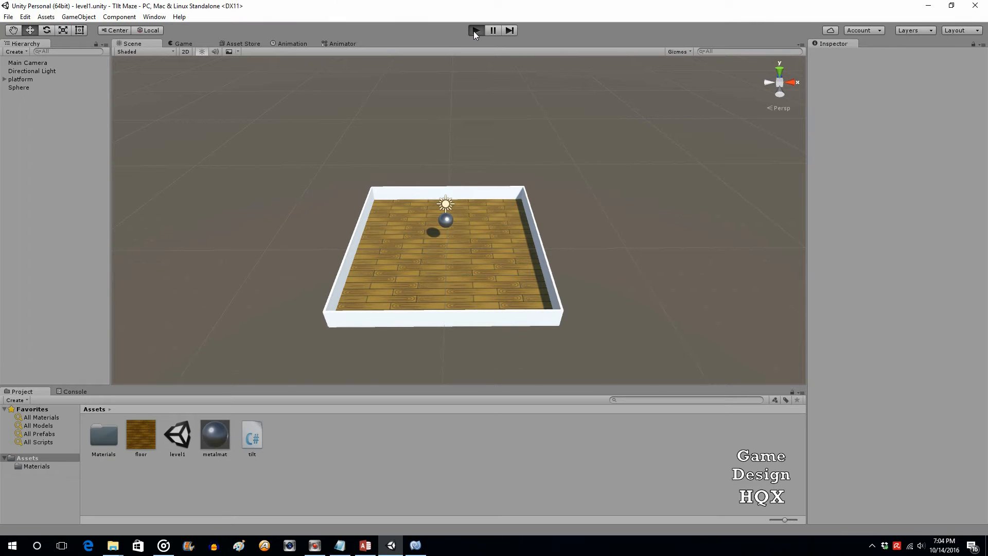
key("Down")
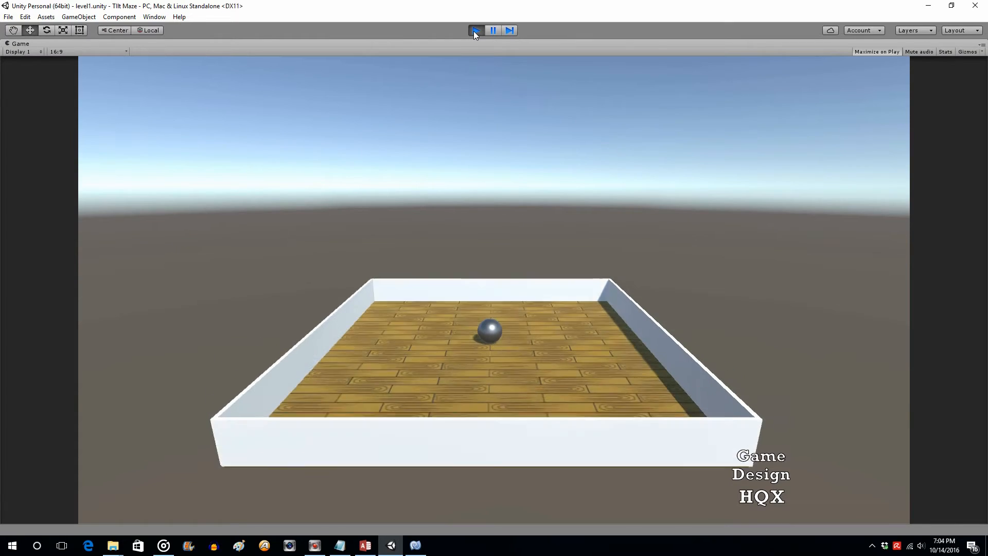
key("Right")
key("Left")
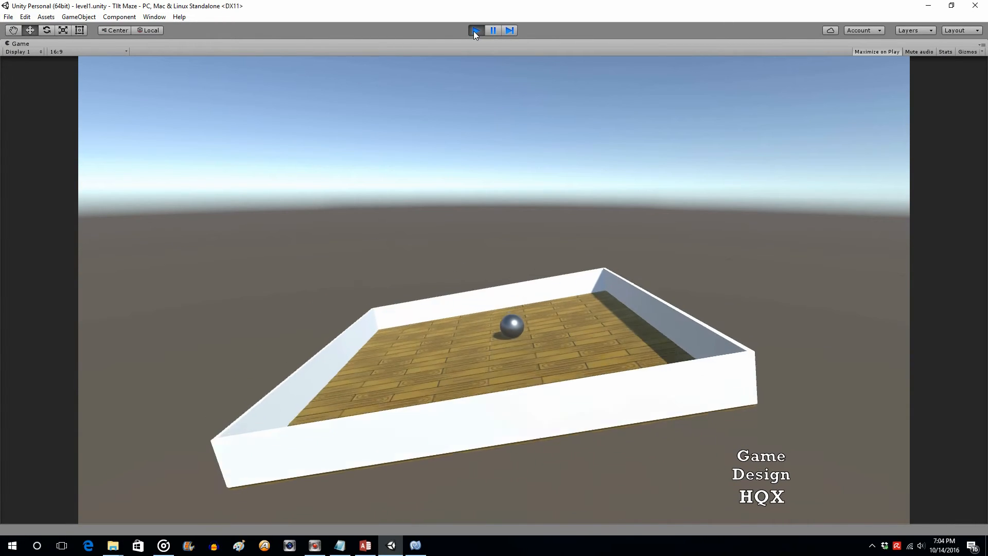
key("Down")
key("Right")
key("Left")
key("Up")
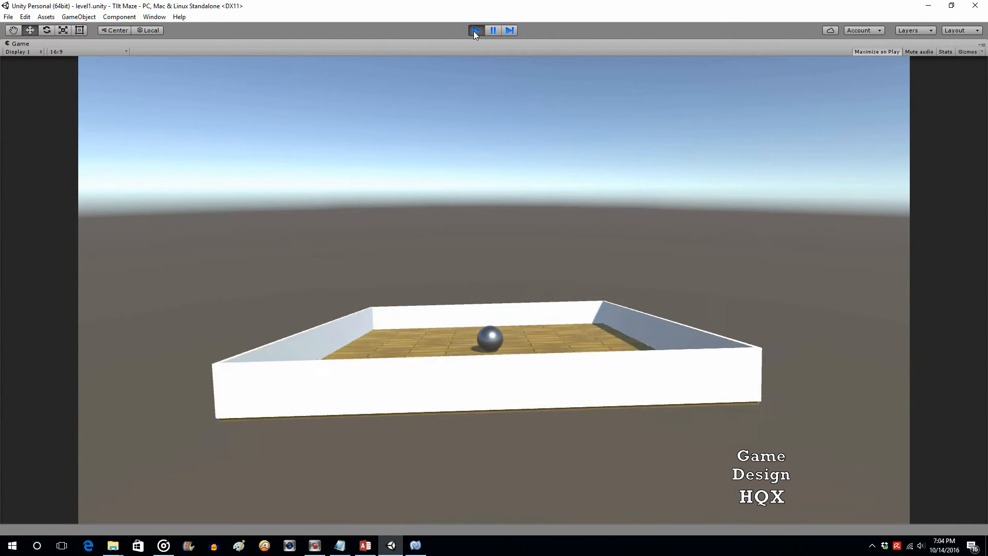
key("Down")
key("Right")
key("Left")
key("Down")
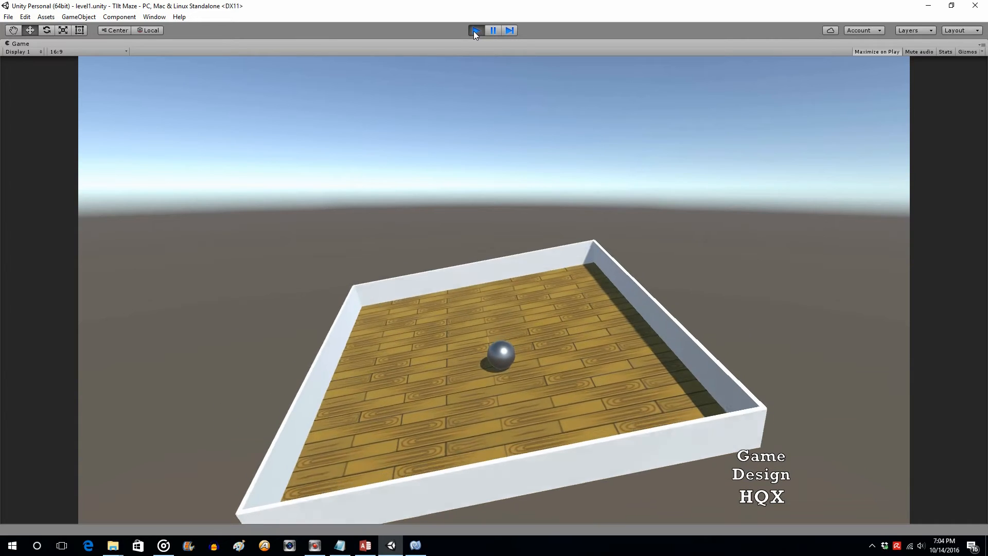
key("Right")
key("Left")
key("Up")
key("Right")
key("Up")
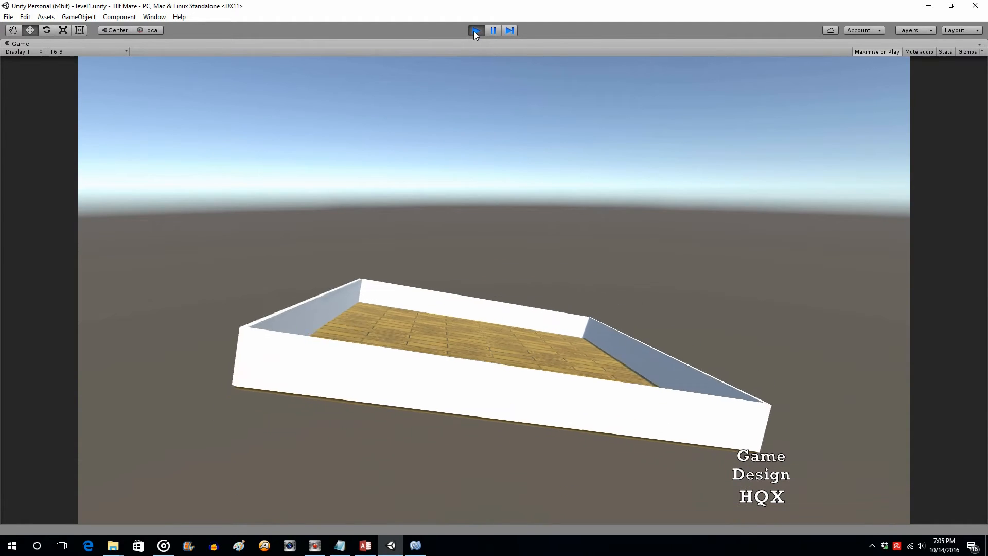
key("Down")
key("Left")
key("Up")
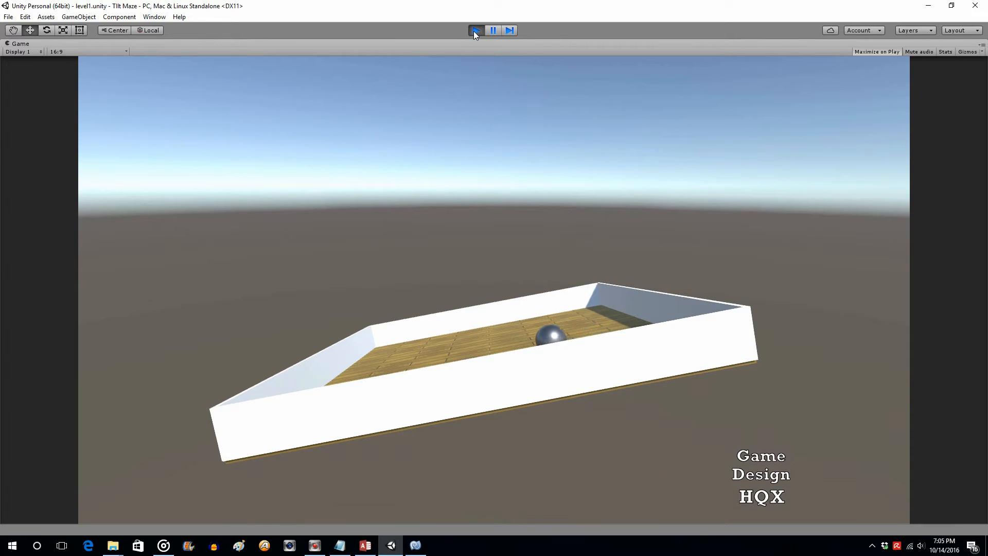
key("Down")
key("Up")
key("Down")
key("Right")
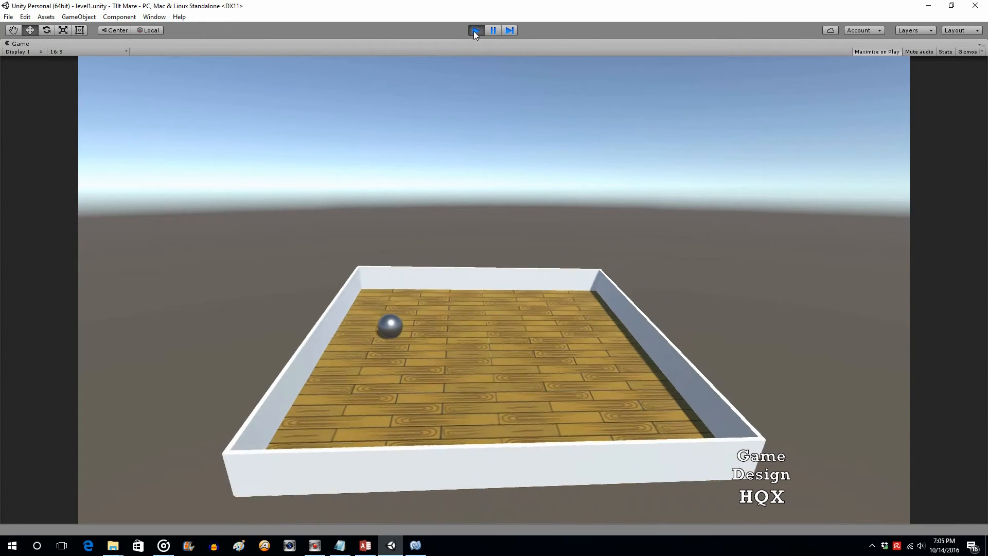
key("Right")
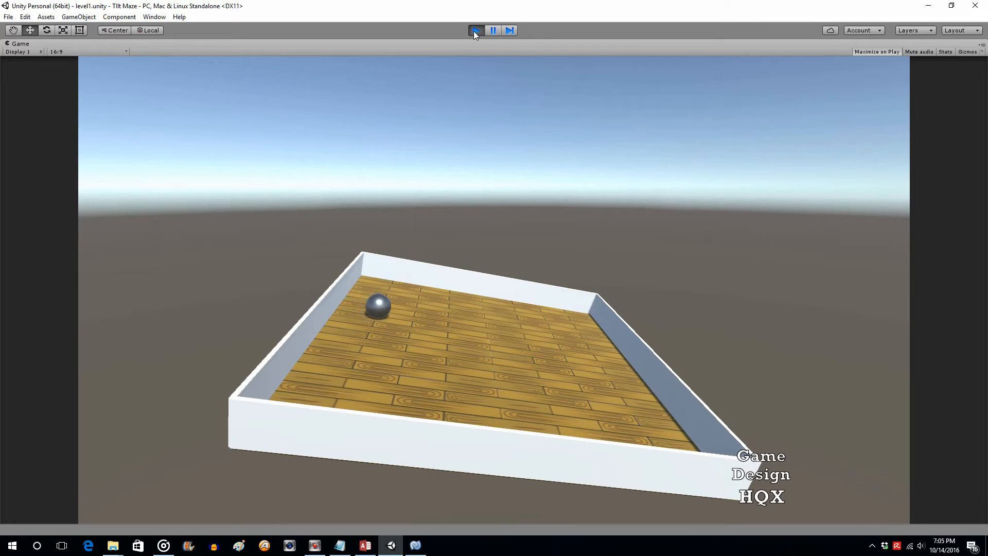
key("Down")
key("Left")
key("Right")
key("Up")
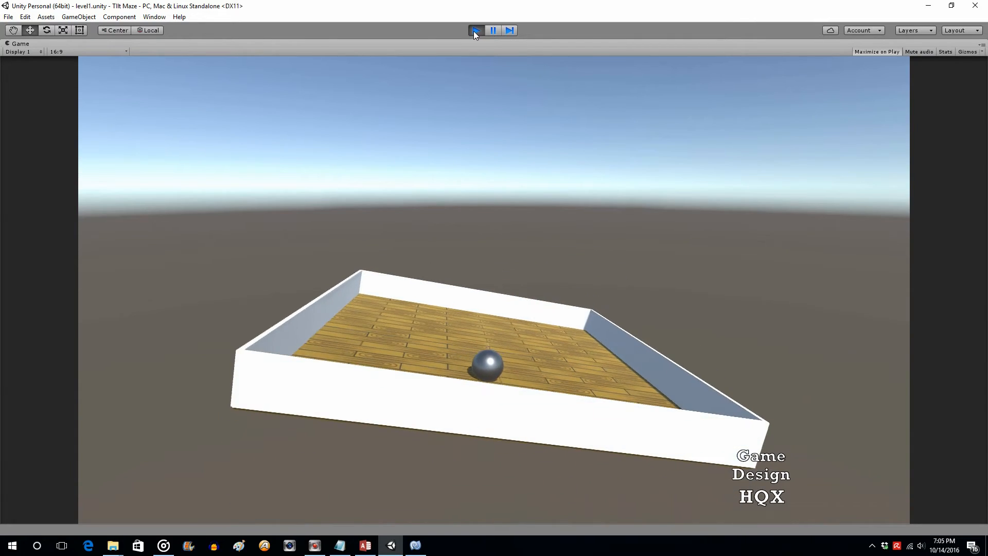
key("Up")
key("Down")
key("Left")
key("Up")
key("Right")
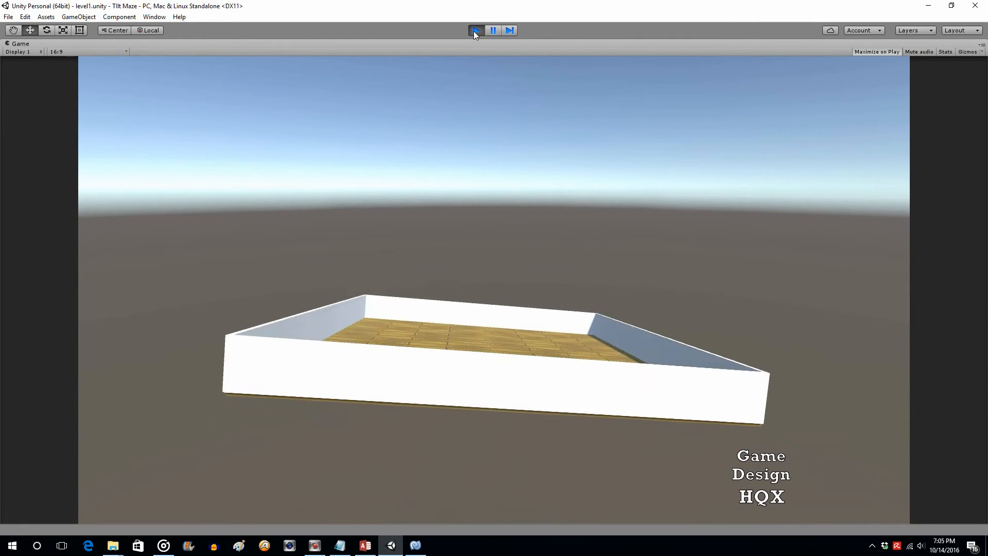
key("Down")
key("Left")
key("Up")
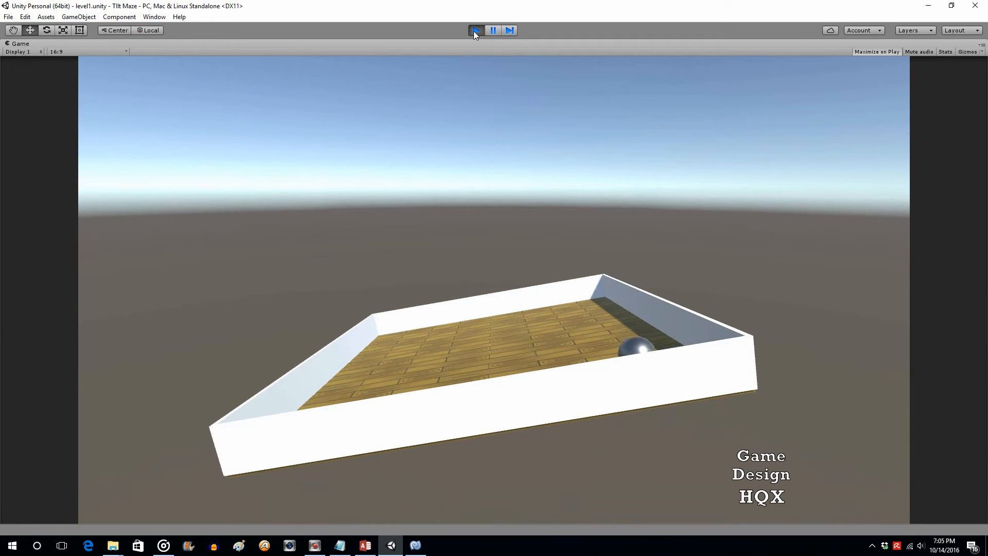
key("Down")
key("Right")
key("Left")
key("Right")
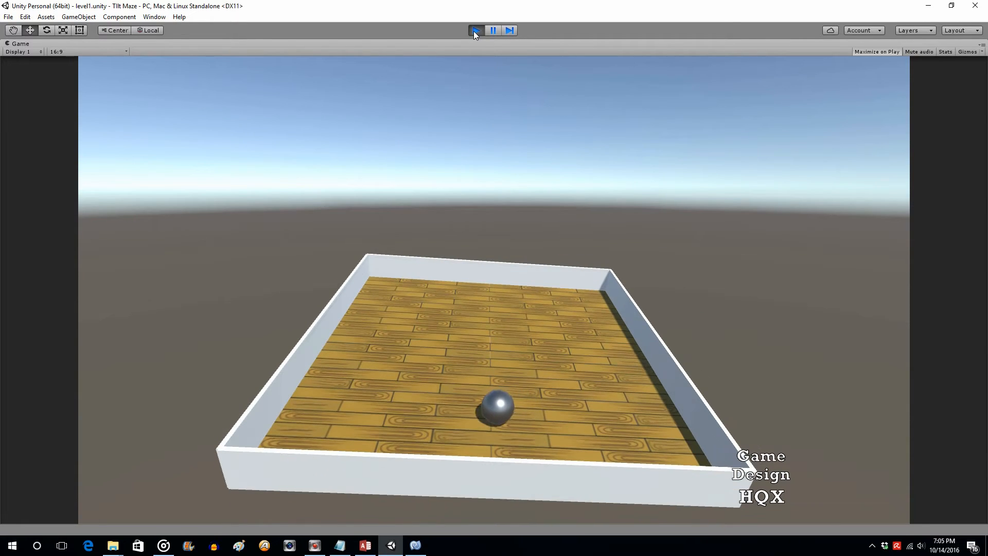
key("Up")
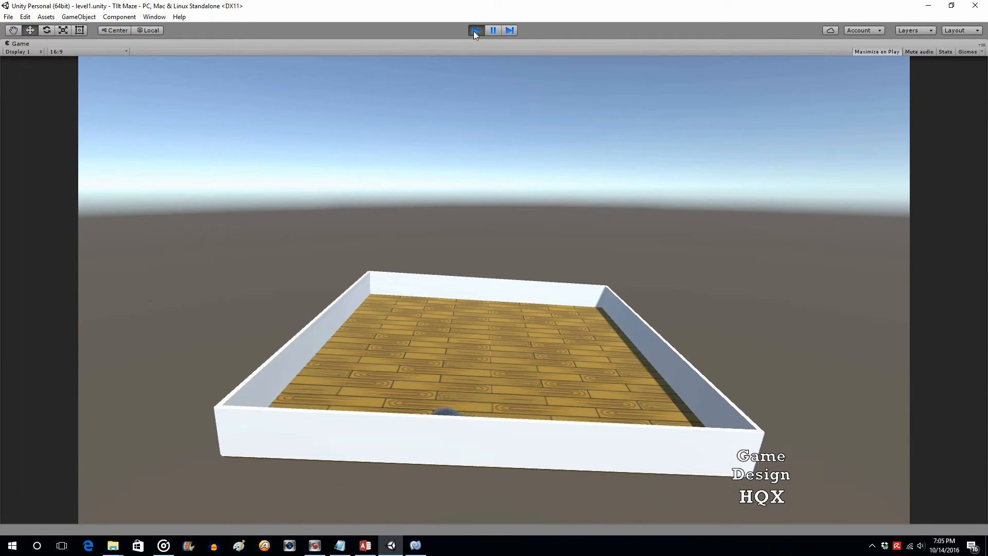
left_click(475, 30)
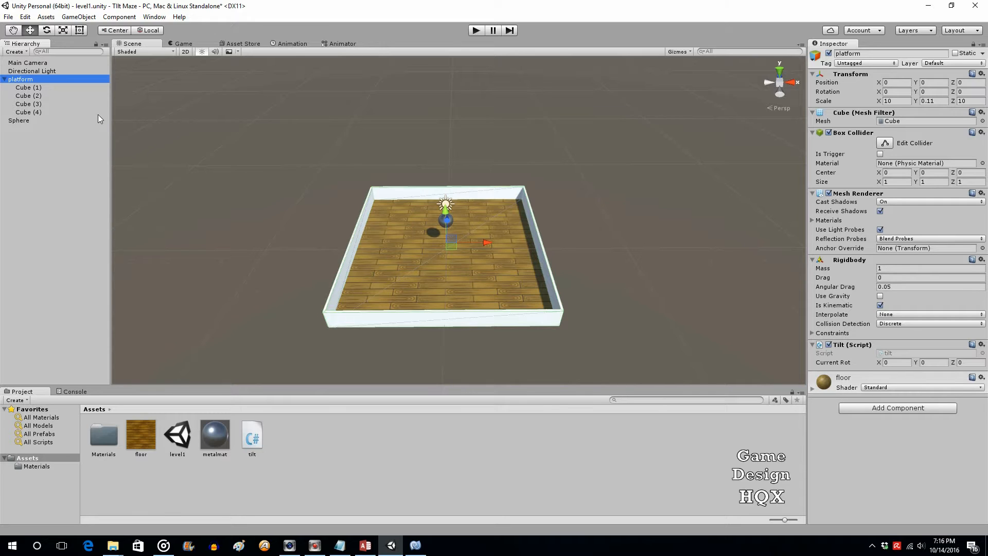
Copy the platform's front wall, Cube (1), and paste the copy under the platform.
left_click(37, 88)
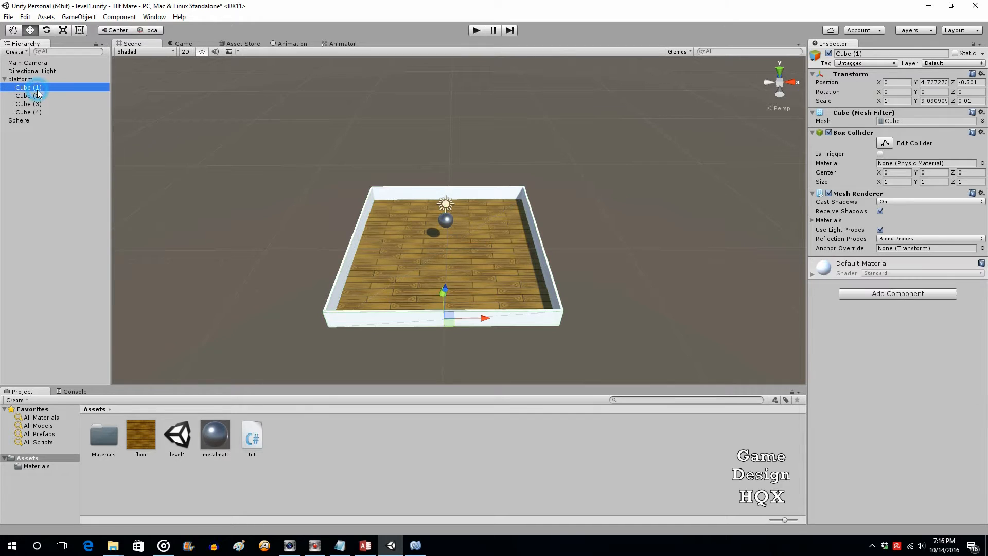
right_click(36, 89)
left_click(51, 97)
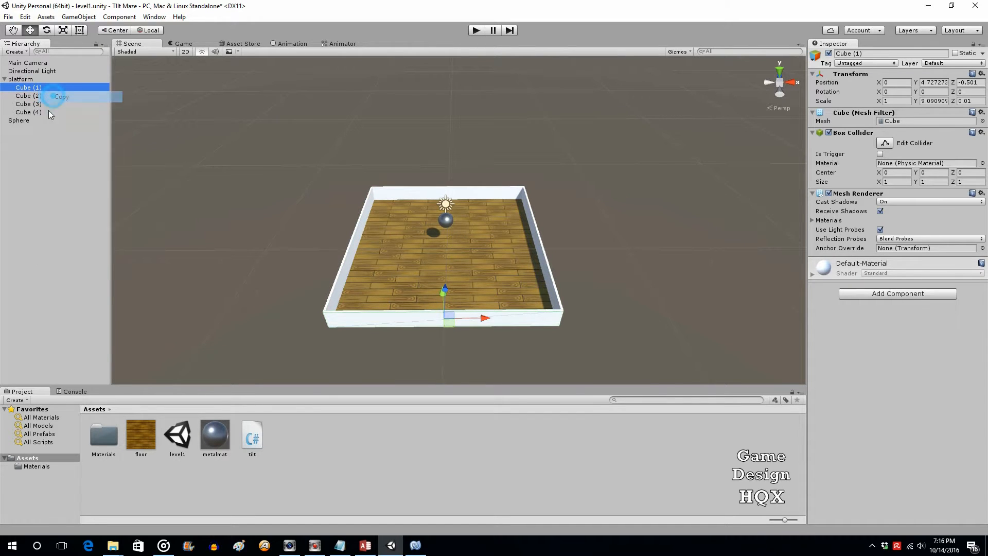
right_click(38, 140)
left_click(54, 162)
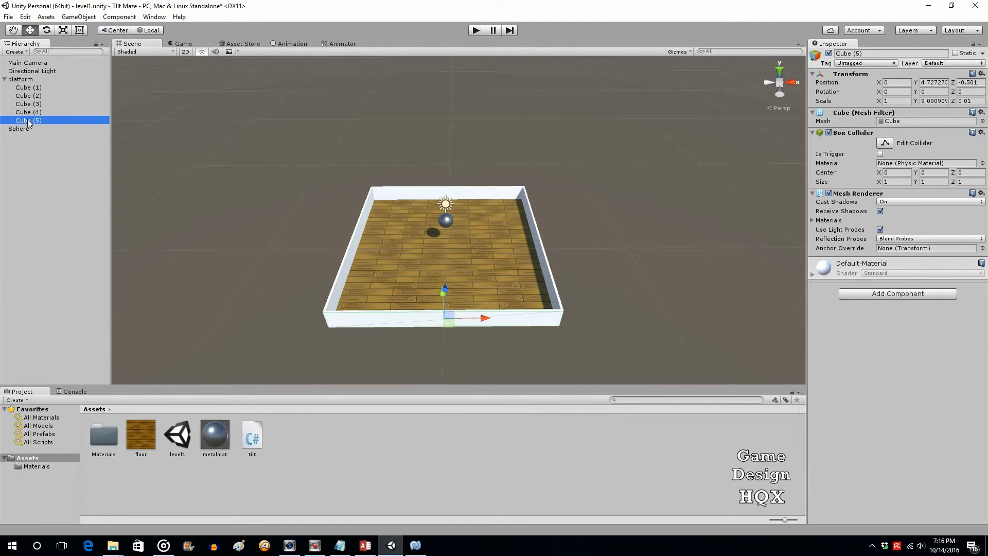
Shorten the copied front wall to an X scale of 0.16 and move it to the platform's center, at about Z -0.012.
left_click_drag(446, 287, 451, 243)
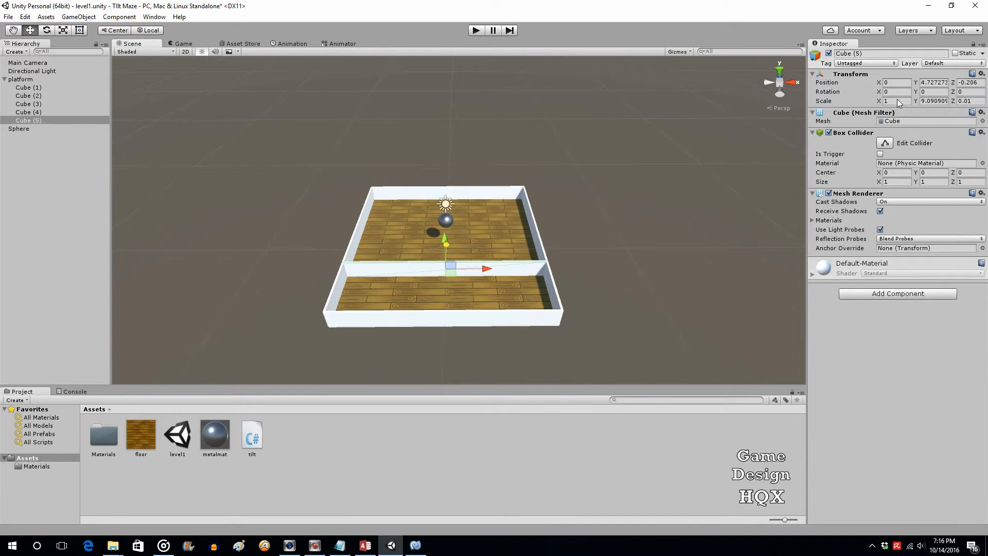
left_click(883, 101)
left_click_drag(882, 102, 866, 104)
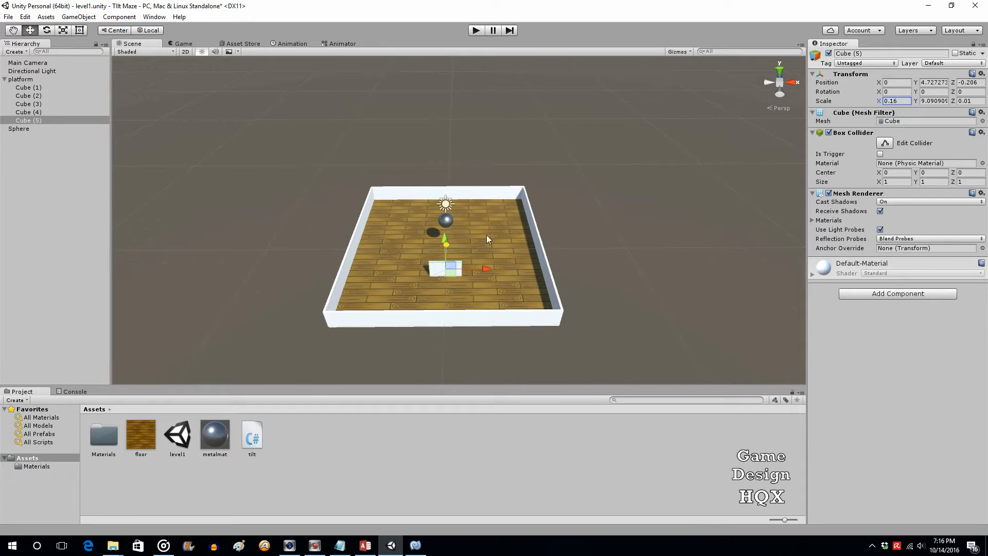
left_click_drag(446, 245, 442, 223)
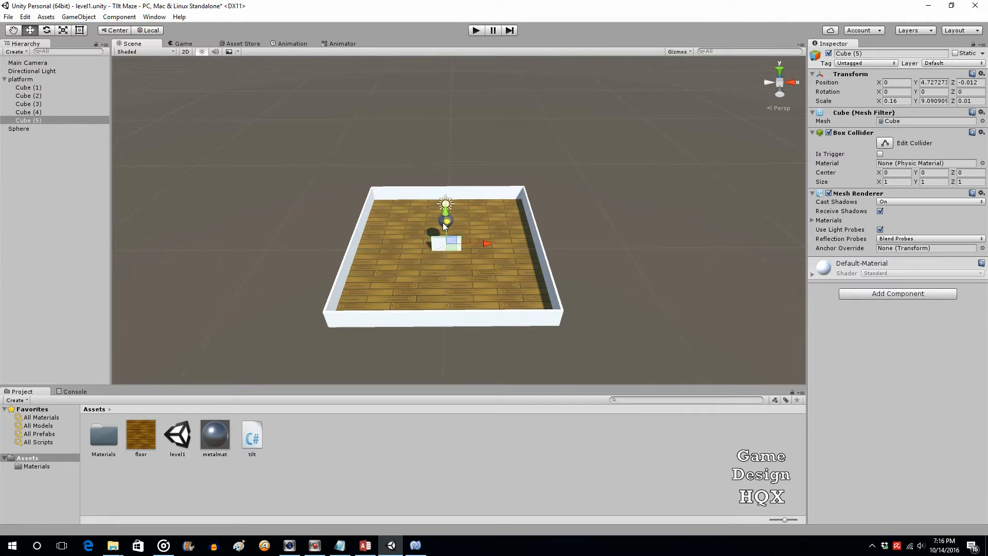
Duplicate the left side wall, Cube (3), by copy and paste, and move the copy inward to about X -0.18.
left_click(357, 236)
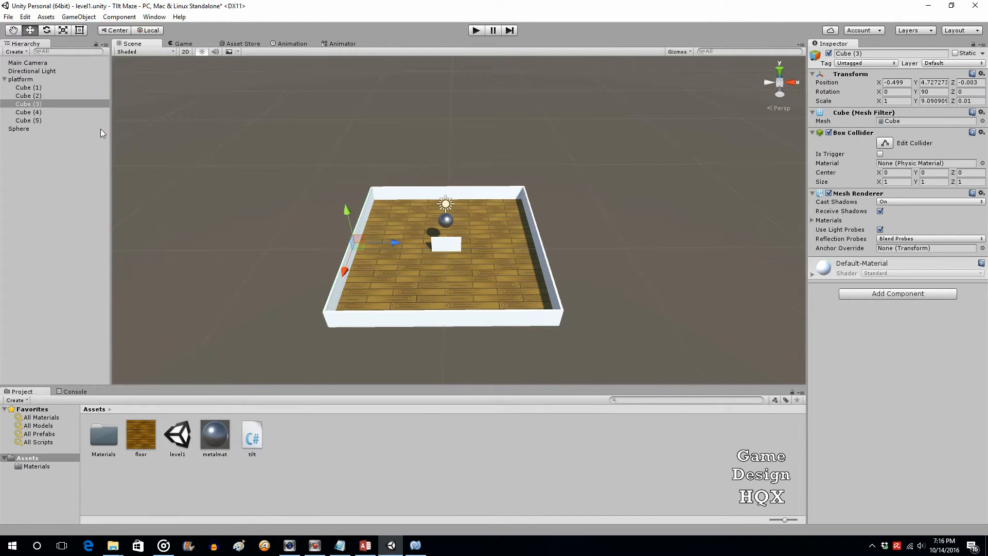
right_click(64, 105)
left_click(81, 111)
right_click(81, 104)
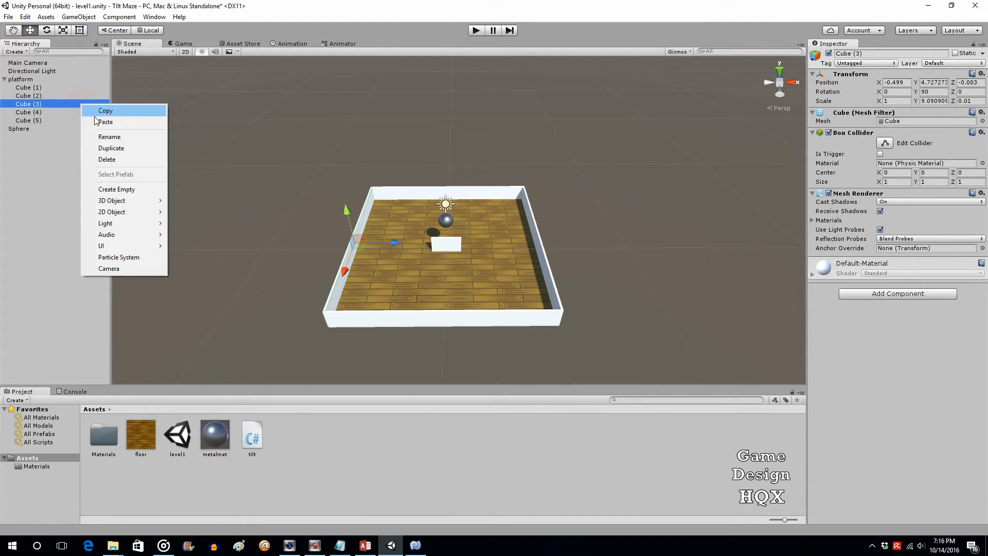
left_click(95, 122)
left_click_drag(394, 242, 454, 253)
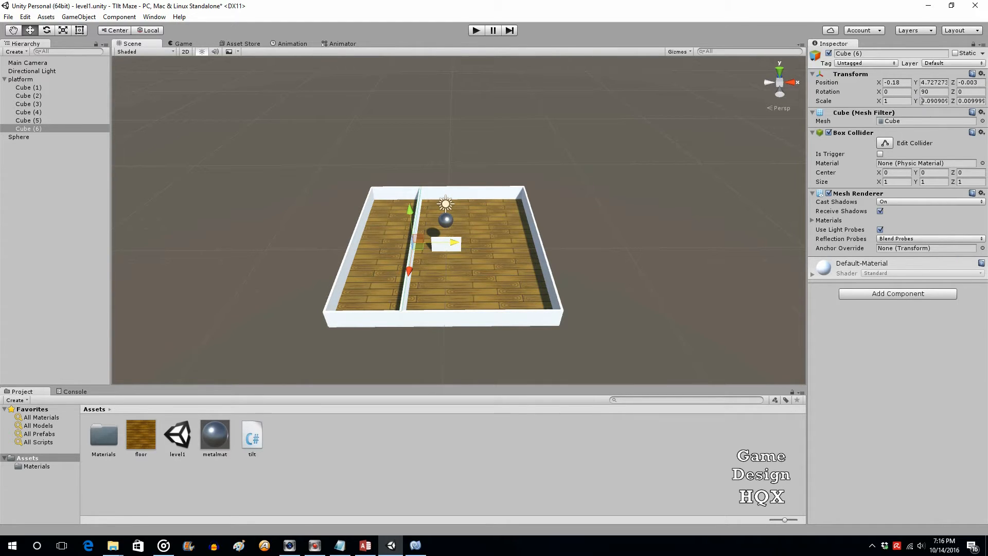
left_click(961, 101)
type("-0.26")
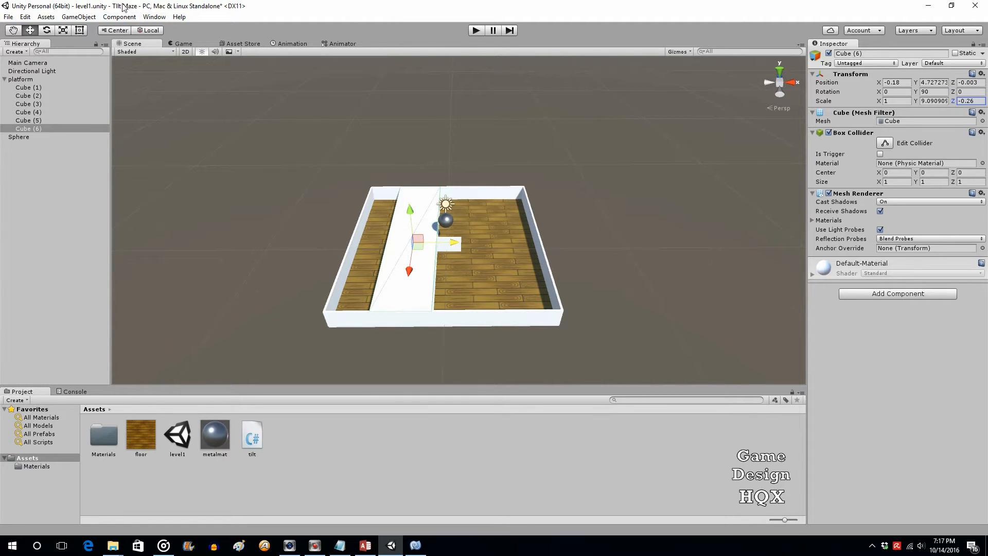
left_click(25, 16)
left_click(55, 29)
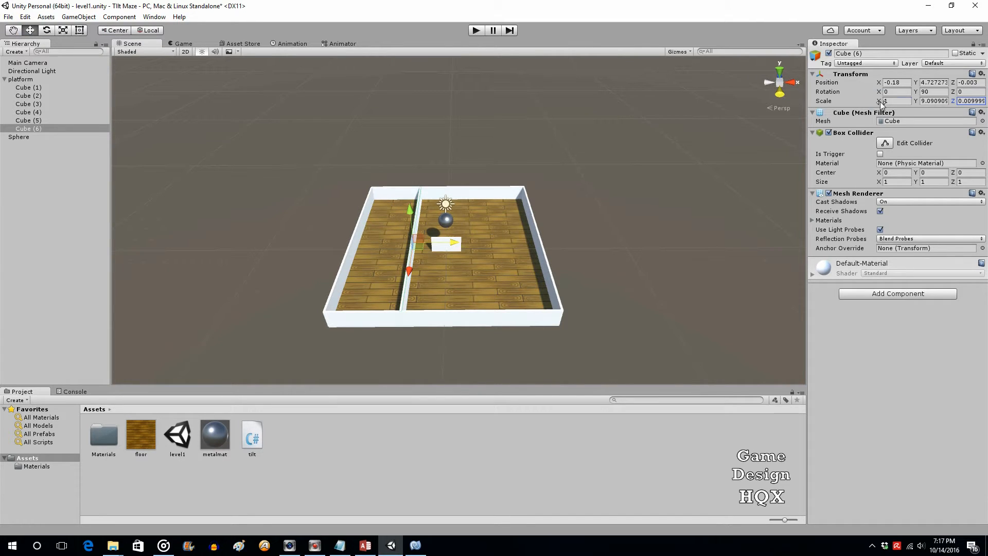
Shorten the copied side wall to an X scale of 0.31 and shift it to about X -0.208.
left_click_drag(879, 101, 866, 103)
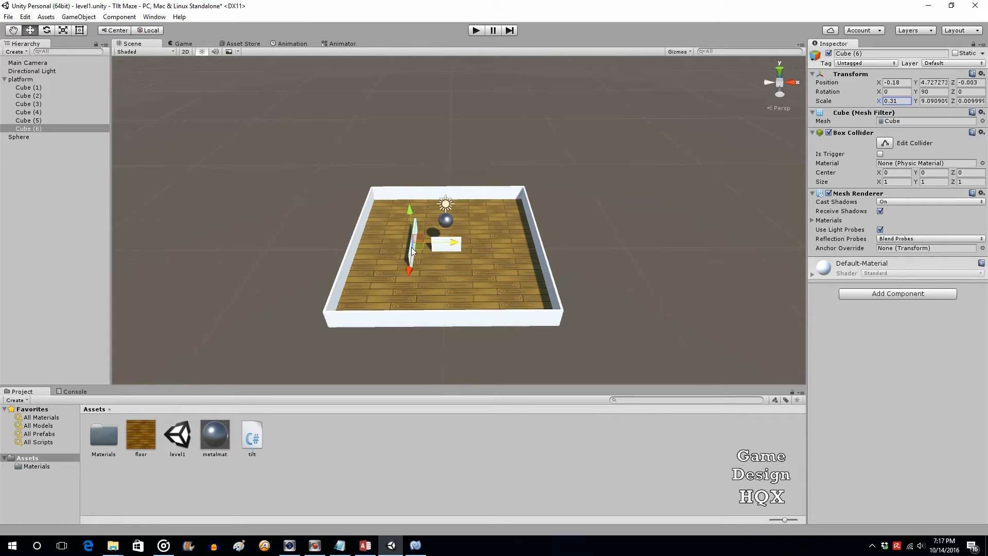
left_click_drag(453, 240, 447, 241)
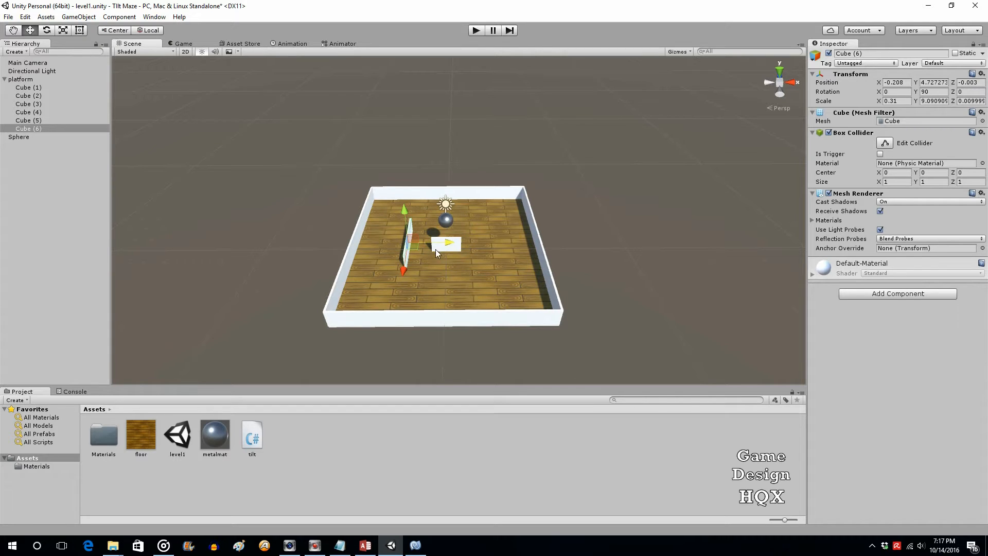
Duplicate the short center wall, Cube (5), by copy and paste, and move the copy to about X -0.133, Z -0.169 against the interior side wall's front end.
left_click(26, 121)
right_click(26, 121)
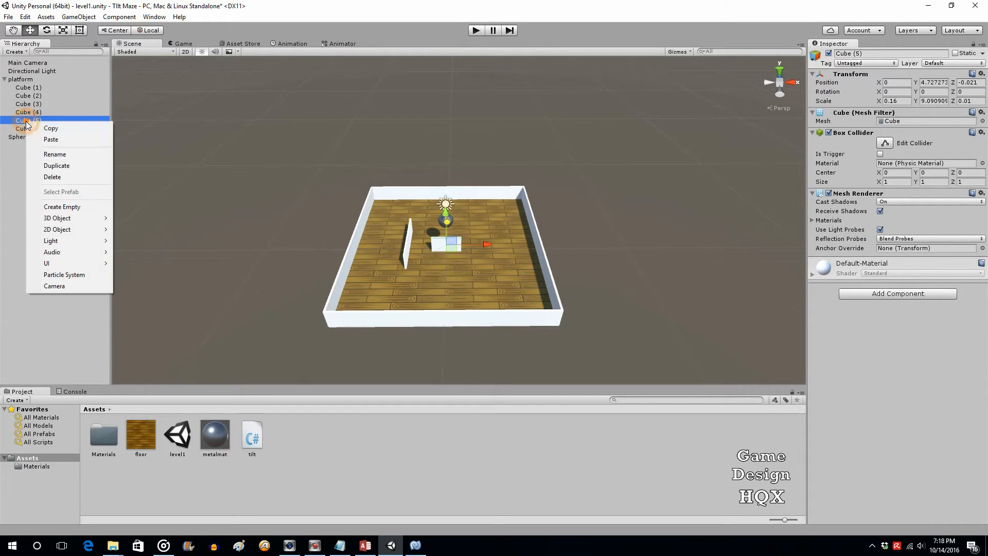
left_click(32, 128)
right_click(46, 119)
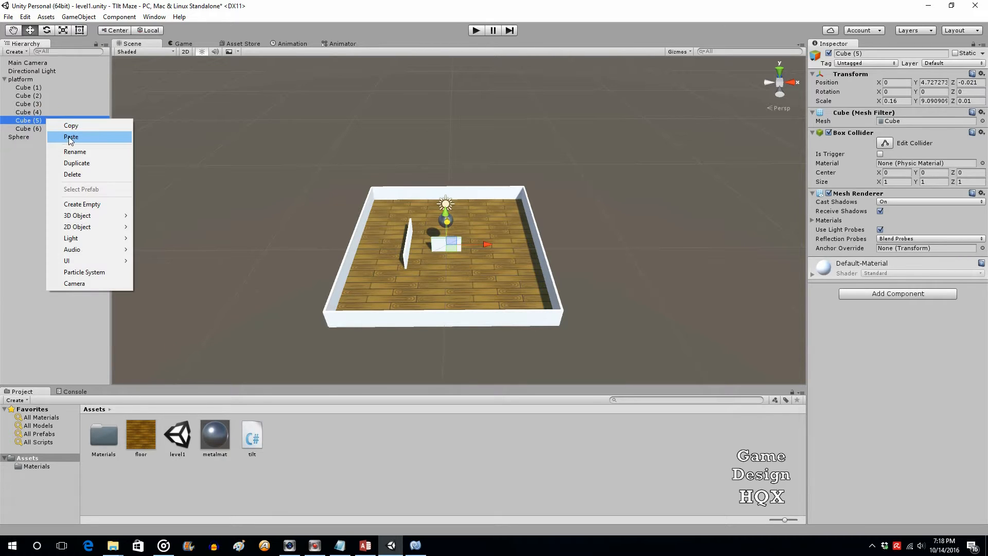
left_click(71, 134)
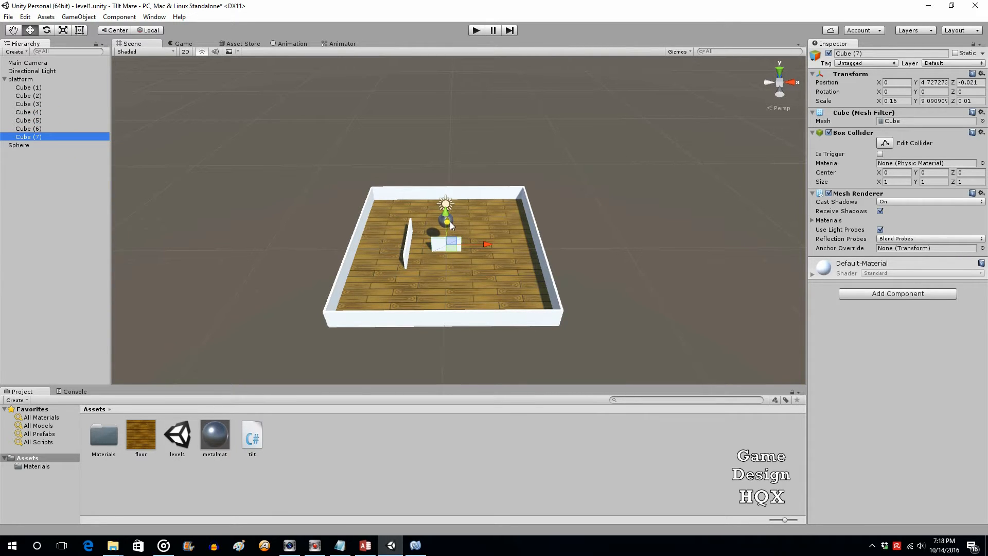
left_click_drag(450, 223, 455, 266)
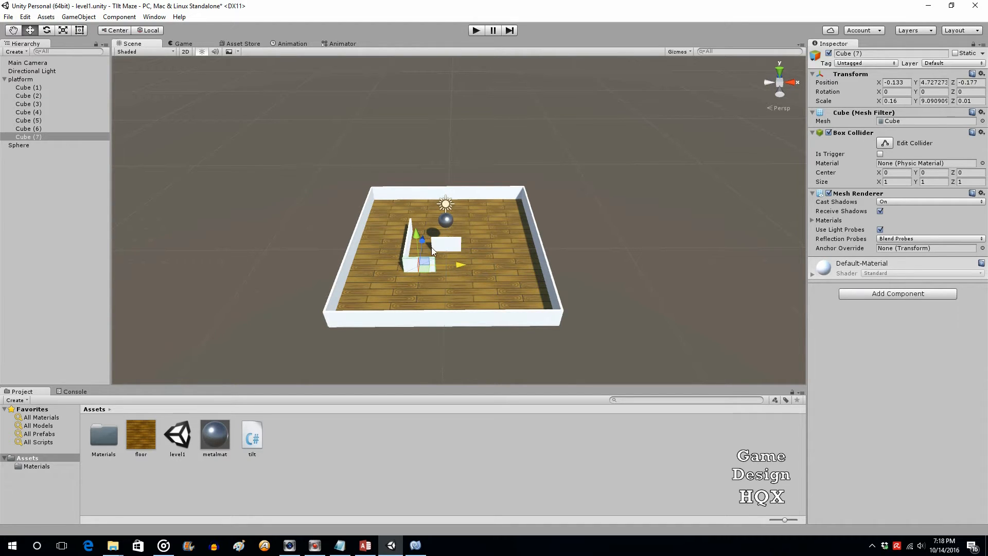
left_click_drag(421, 237, 421, 237)
Play test the maze, tilting the platform forward and sideways to roll the ball around the walls, then restart briefly and stop.
left_click(476, 31)
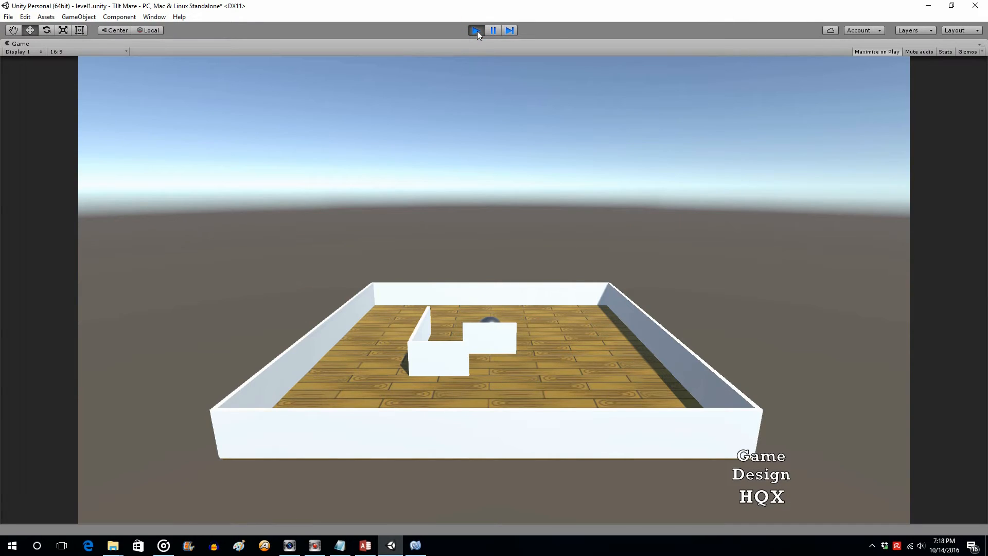
key("Down")
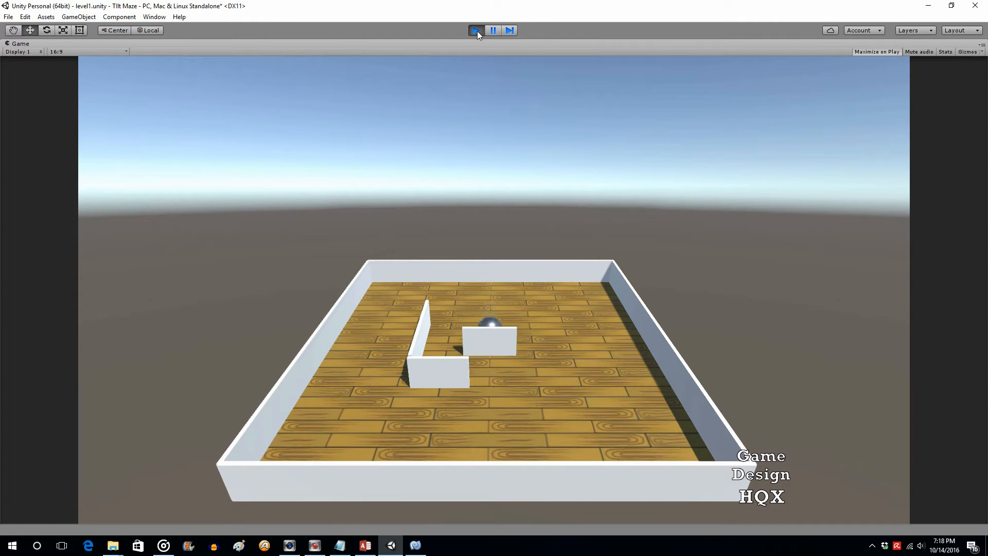
key("Right")
key("Left")
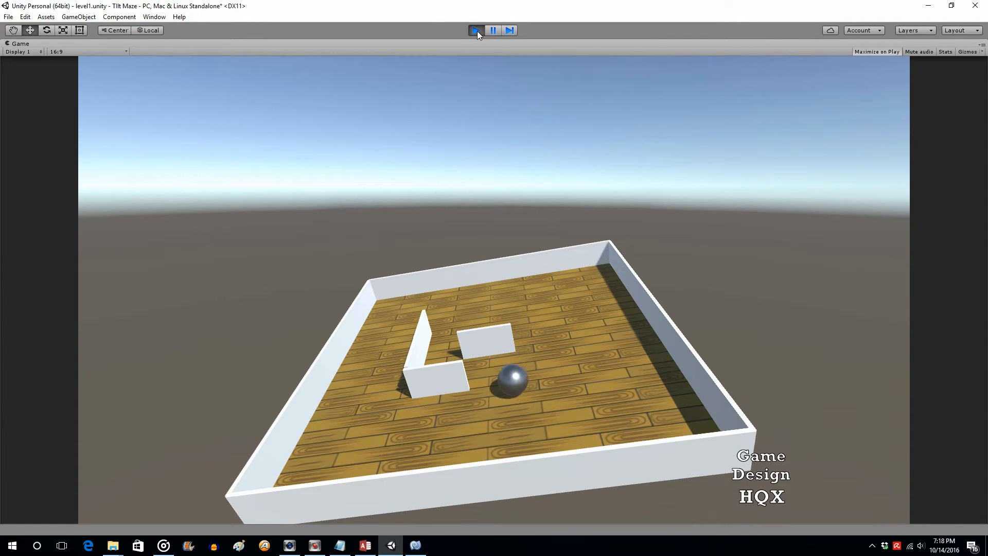
left_click(477, 31)
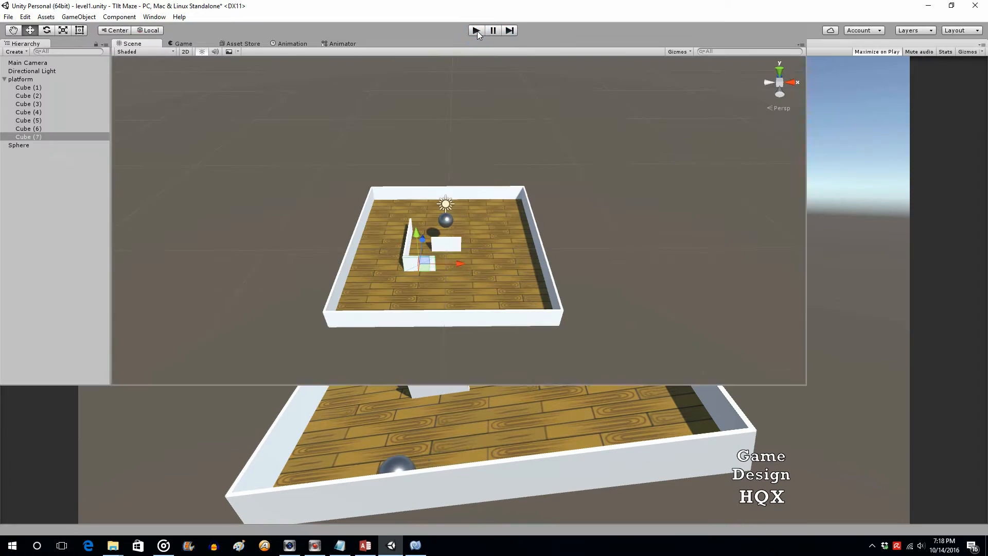
left_click(477, 30)
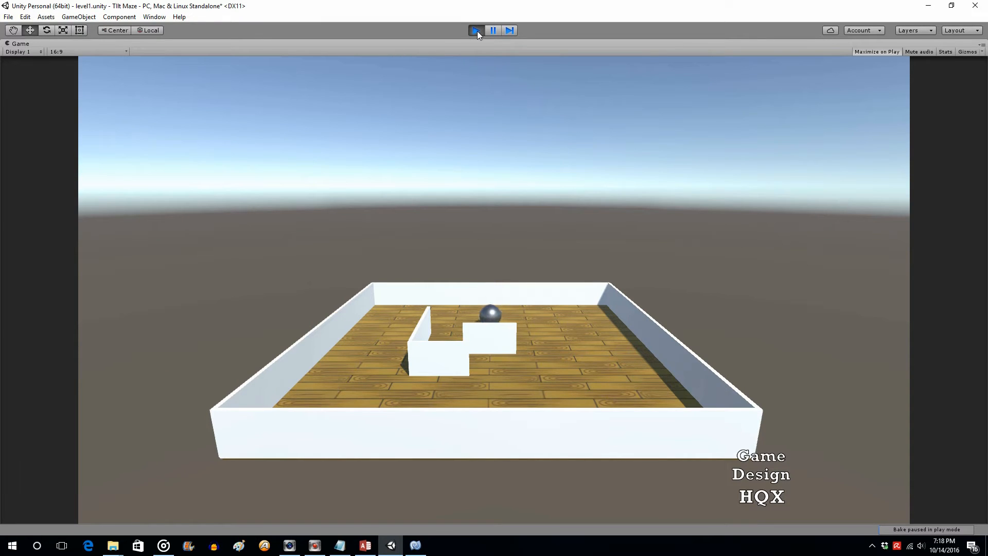
left_click(477, 31)
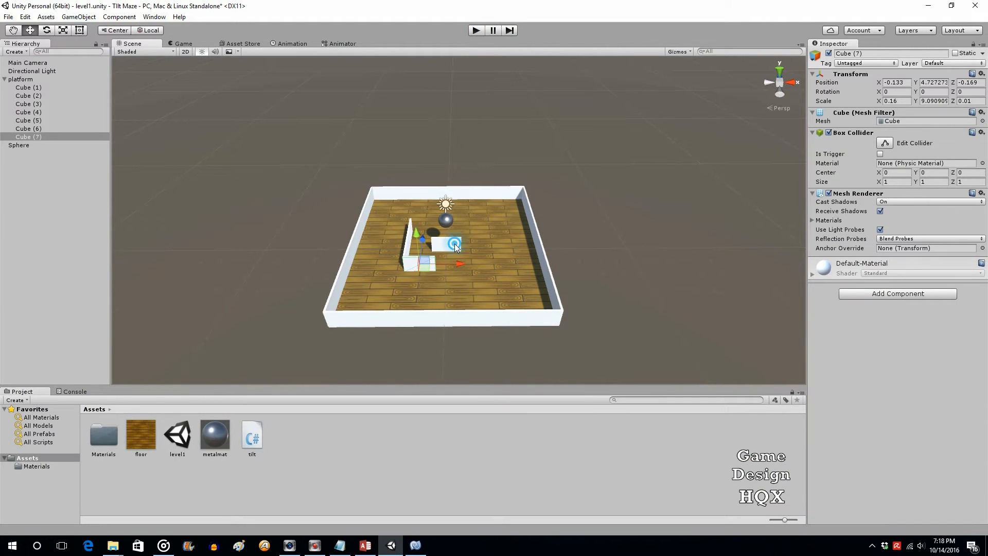
Move the short center wall, Cube (5), forward to about Z -0.06, checking its clearance from the ball in a brief play test.
left_click(455, 243)
left_click_drag(448, 221, 449, 226)
left_click(477, 31)
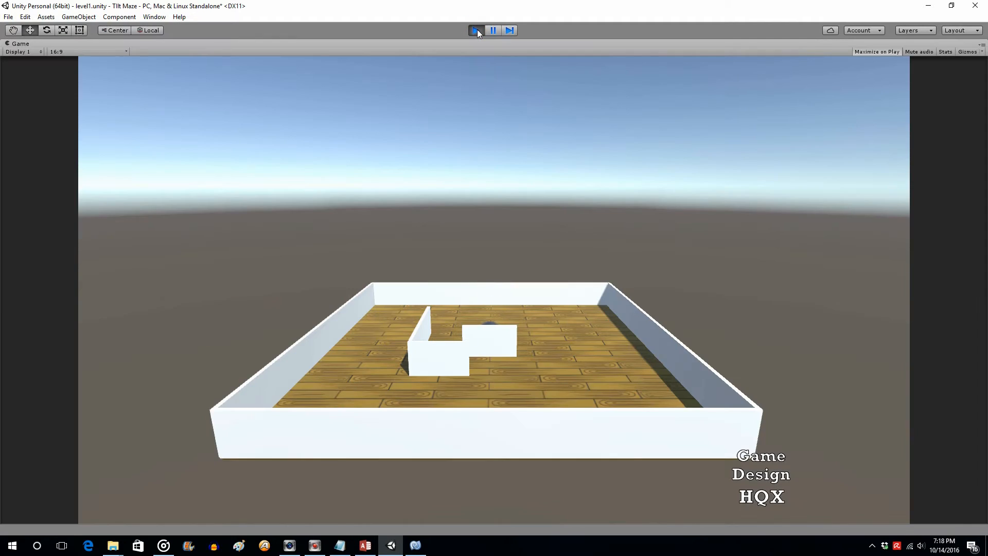
left_click(477, 30)
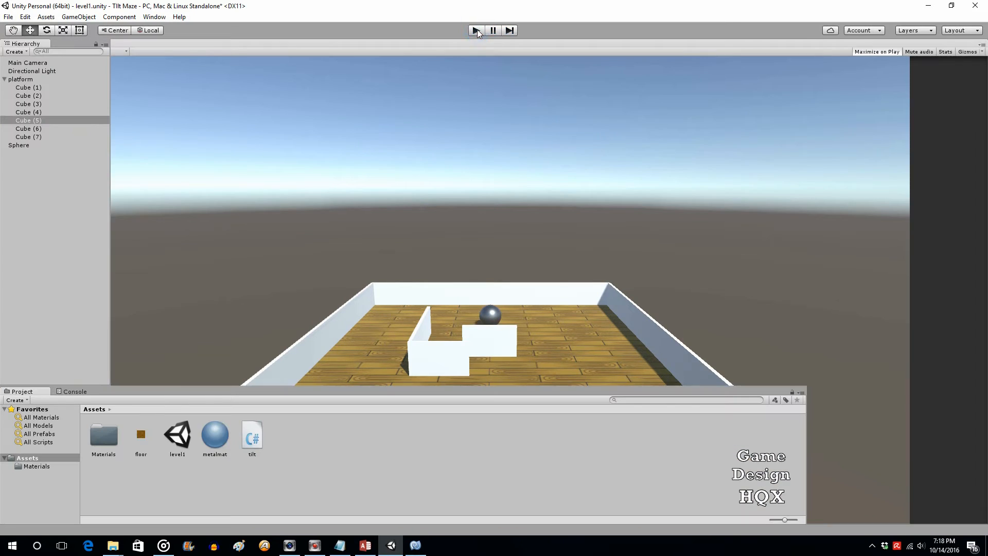
left_click_drag(452, 223, 433, 206)
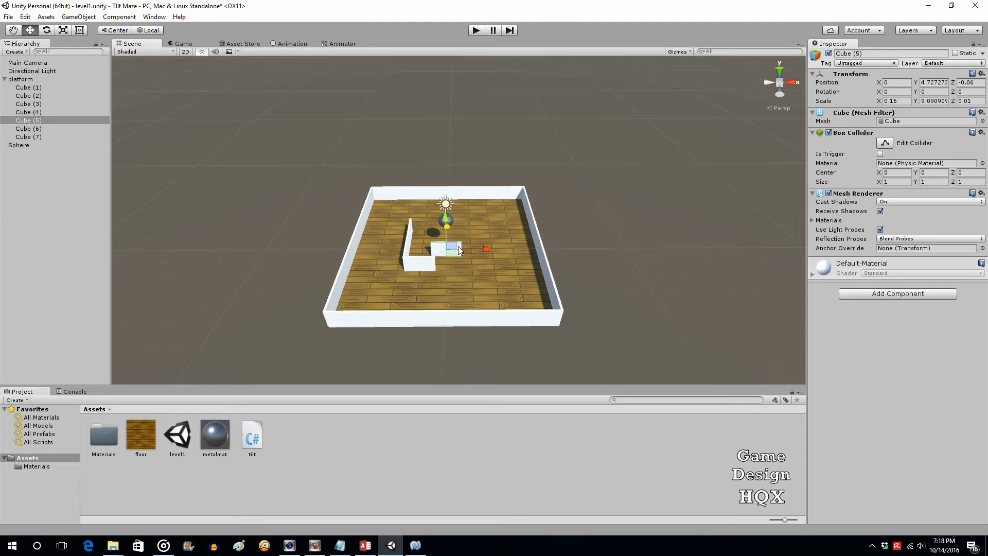
Play test the moved wall, tilting the platform in all directions to roll the ball through the gap and along the front wall.
left_click(477, 30)
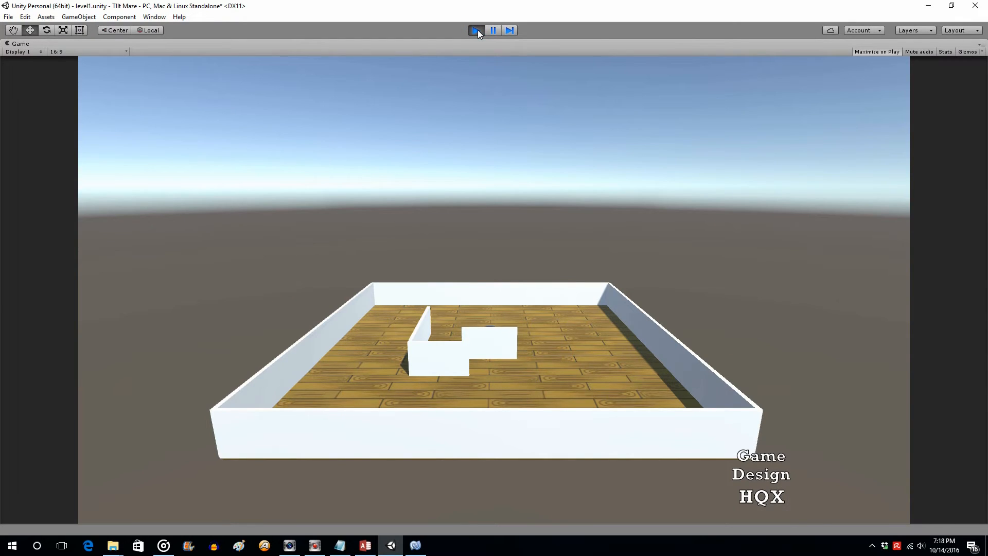
key("Right")
key("Left")
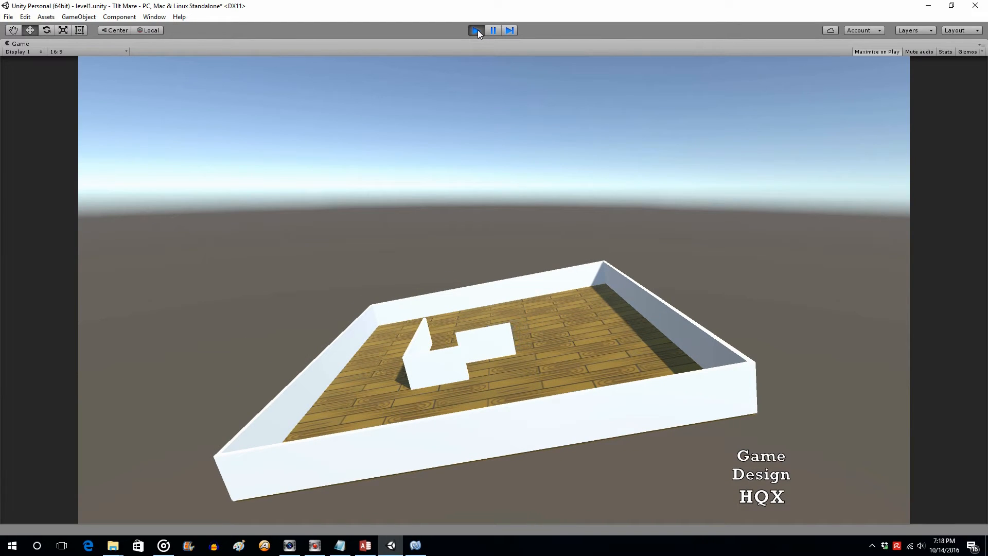
key("Down")
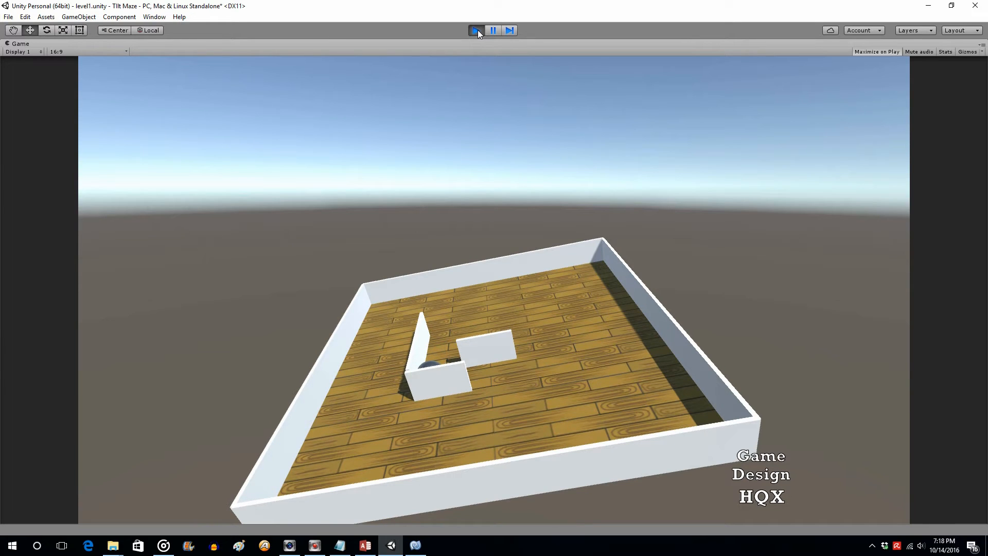
key("Right")
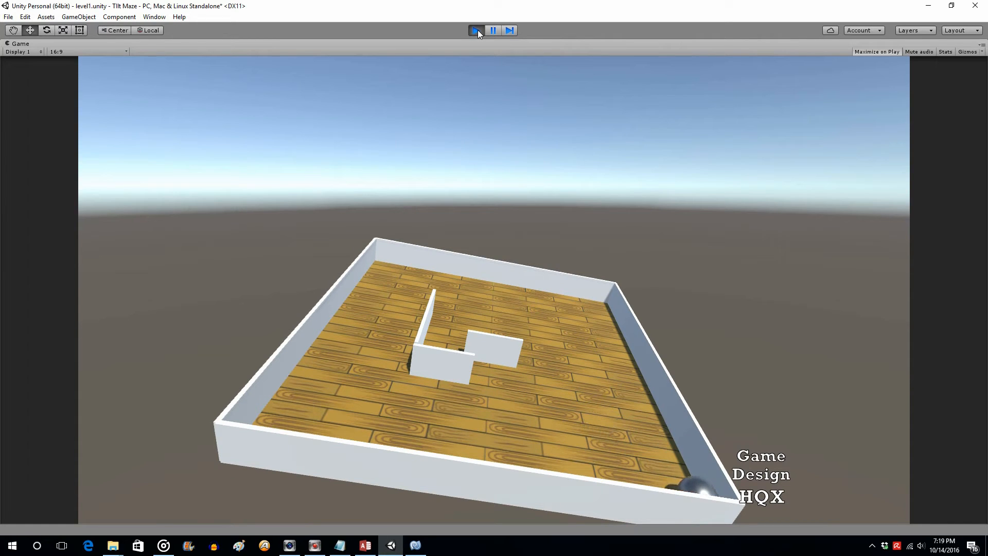
key("Up")
key("Down")
key("Up")
key("Down")
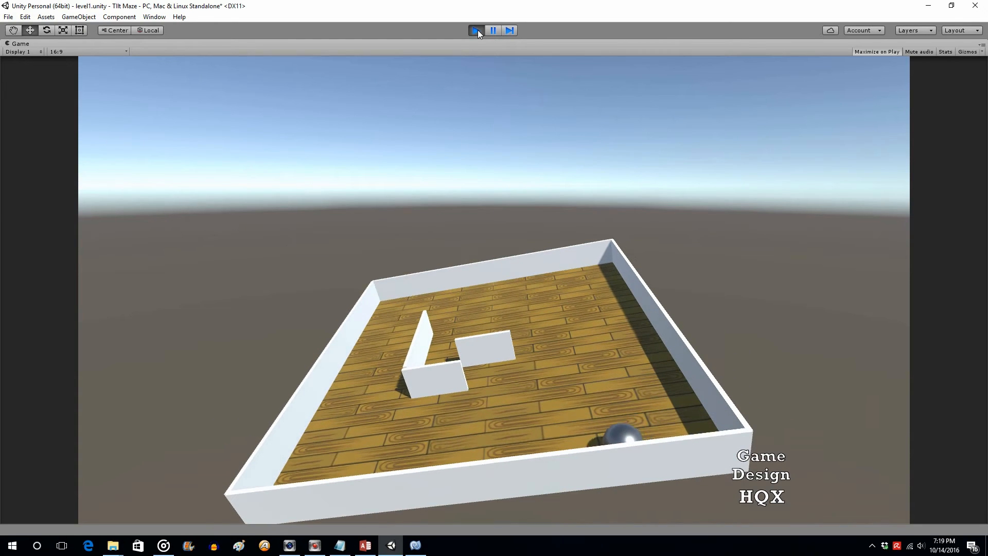
key("Right")
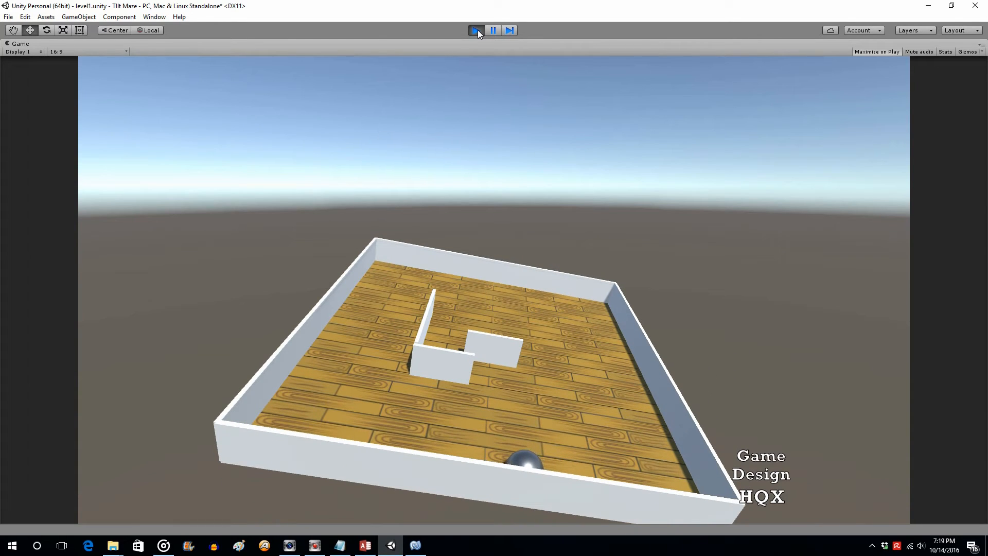
key("Left")
key("Left")
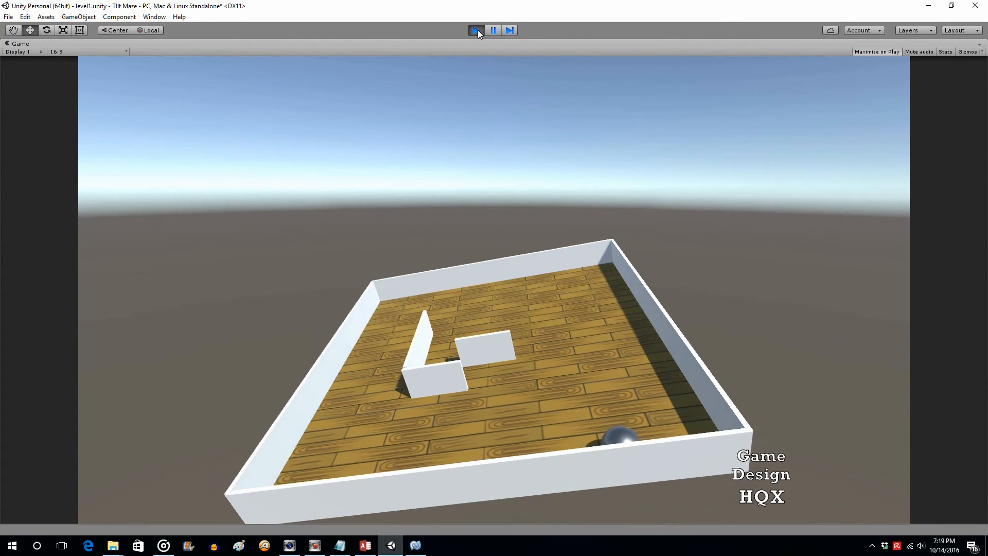
key("Right")
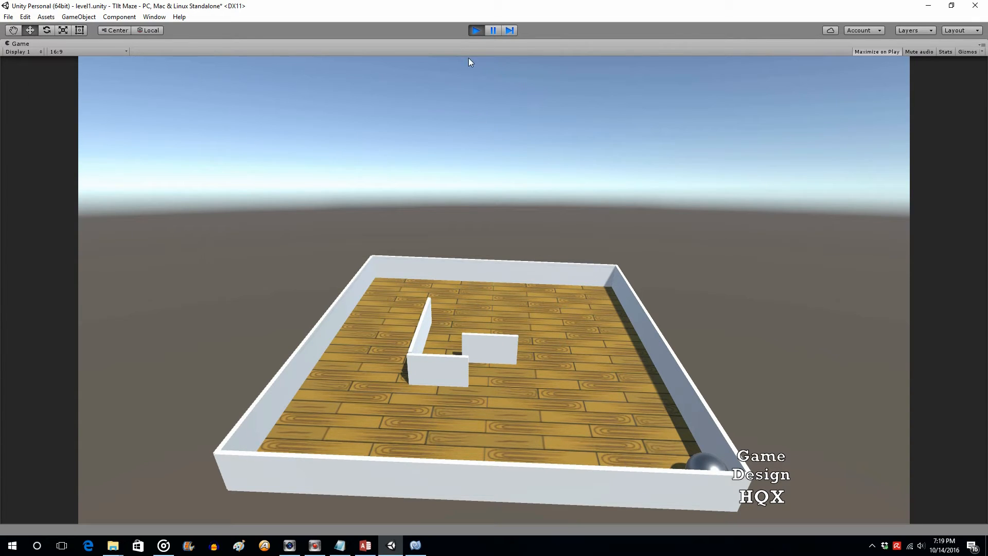
left_click(477, 30)
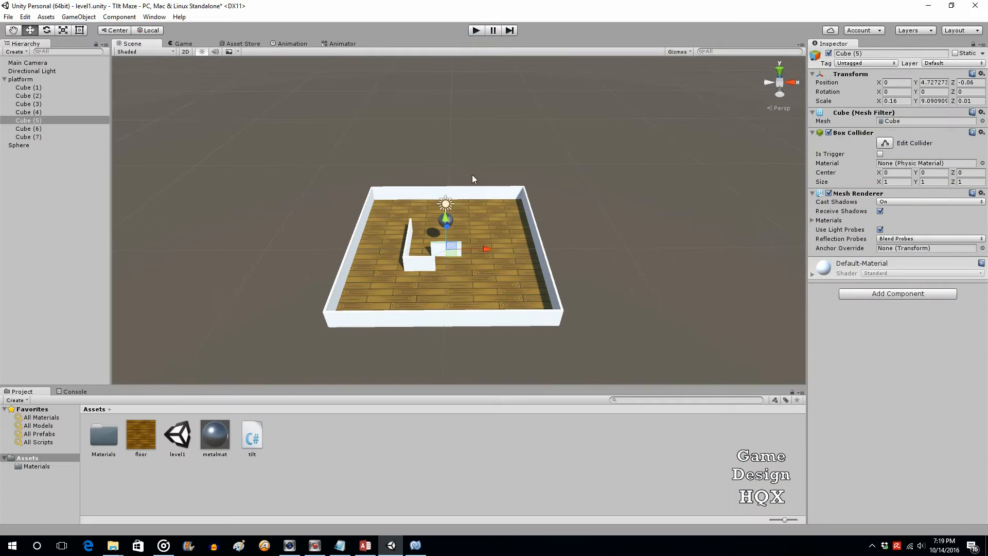
Duplicate the interior side wall, Cube (6), by copy and paste under the platform.
left_click(410, 236)
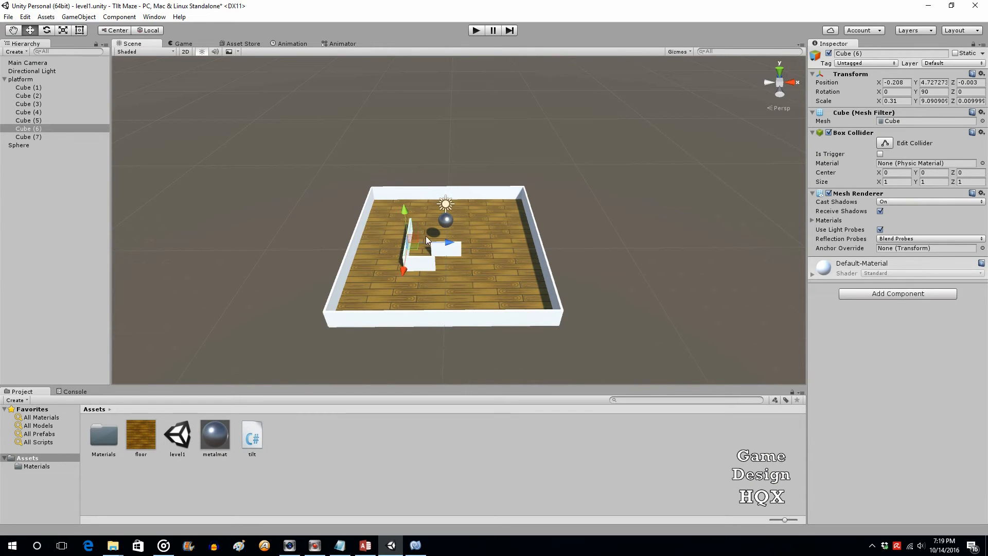
right_click(46, 126)
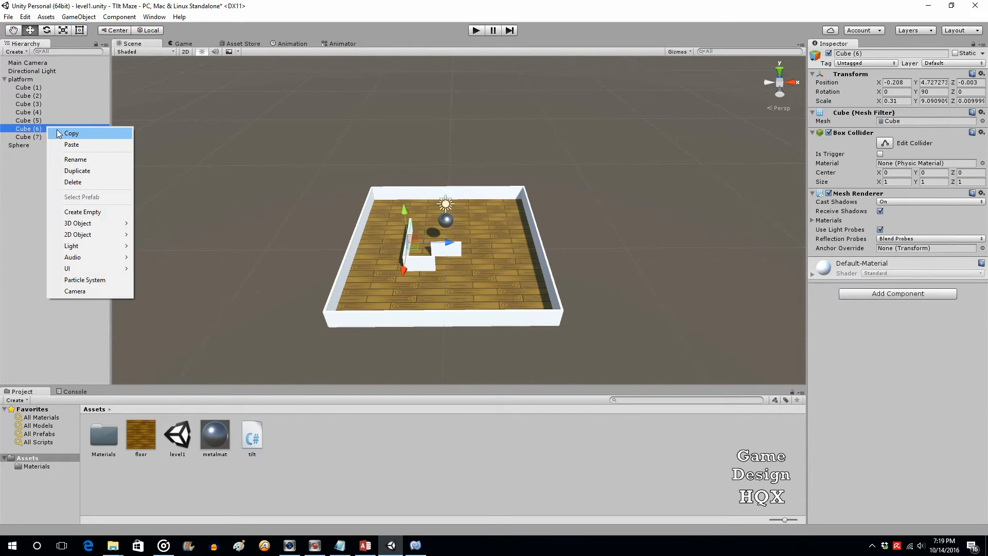
left_click(60, 131)
left_click(77, 146)
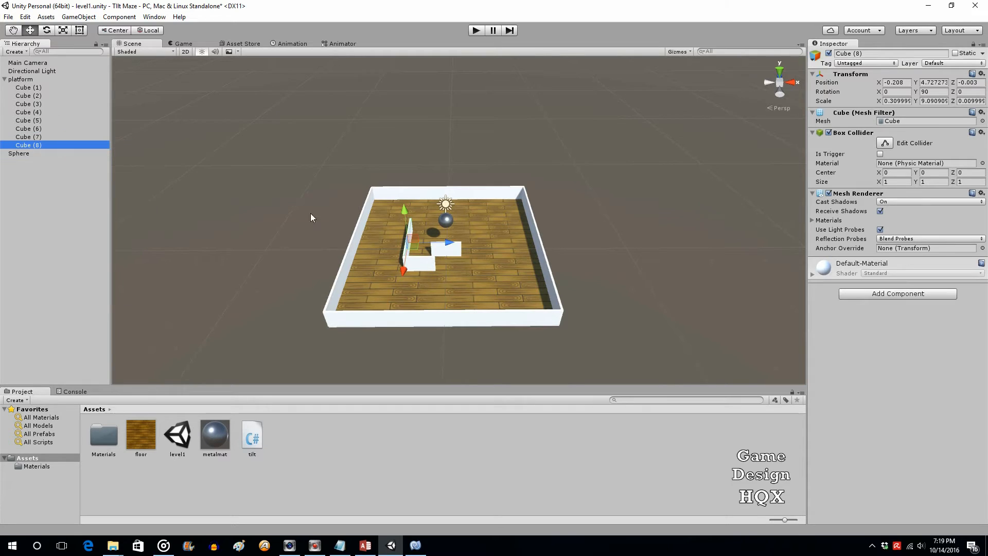
Move the copied side wall to about X 0.087 and lengthen it to an X scale of 0.6.
left_click_drag(450, 241, 502, 242)
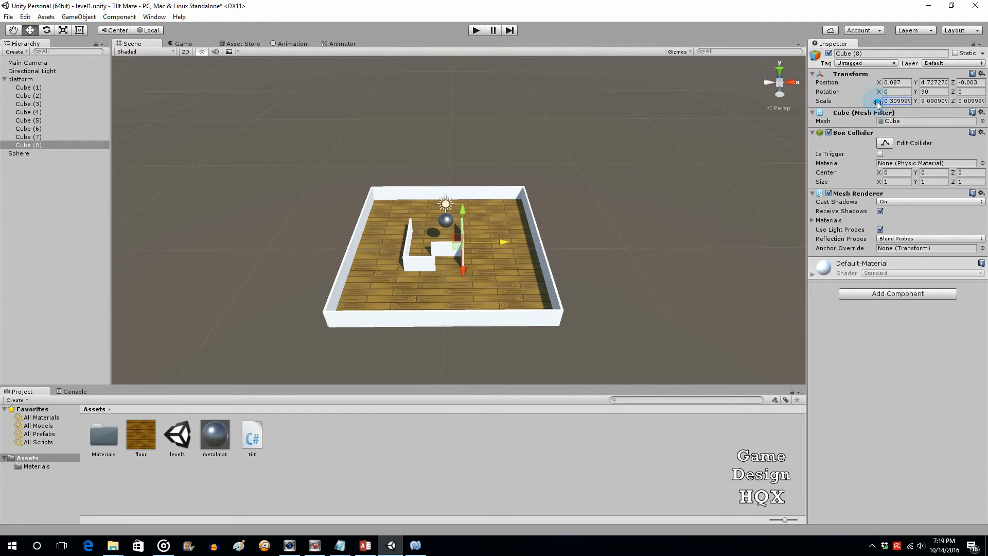
left_click_drag(870, 102, 880, 102)
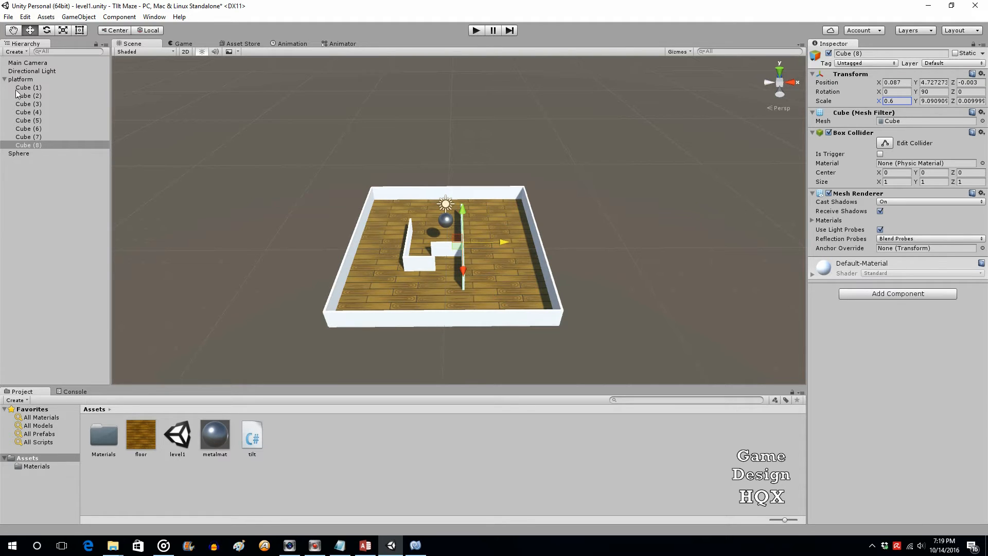
Play test the maze with the long wall, tilting the platform to roll the ball around the wall's front end.
left_click(475, 31)
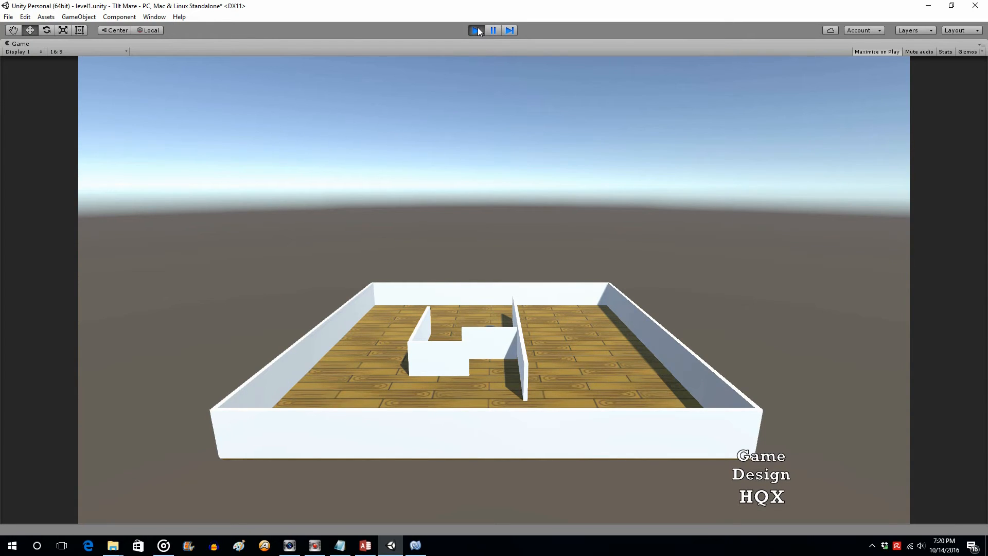
key("Left")
key("Down")
key("Right")
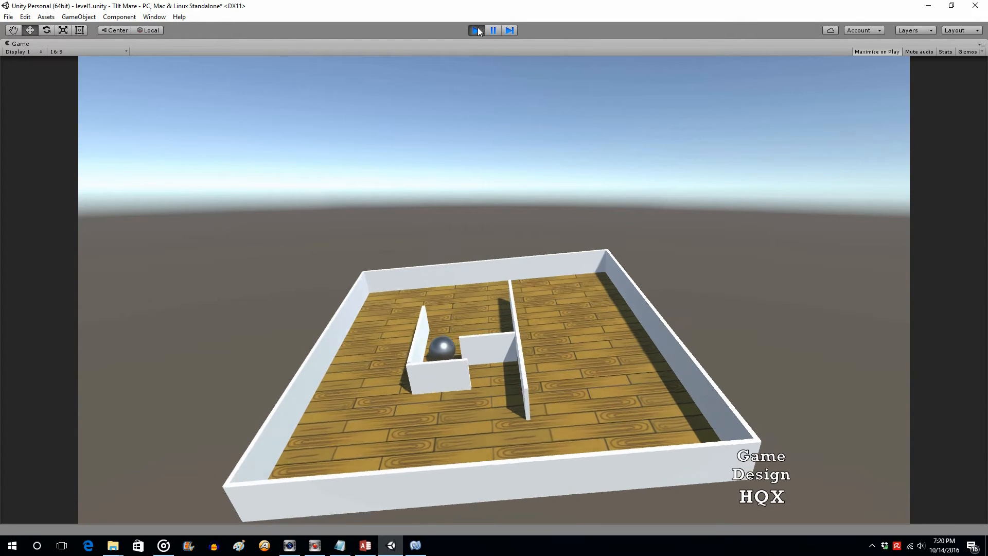
key("Up")
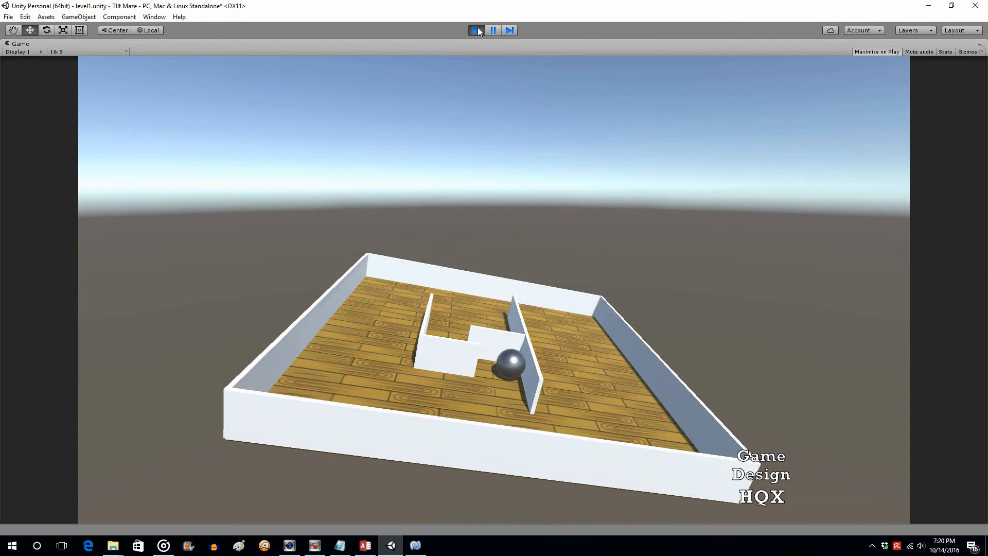
key("Down")
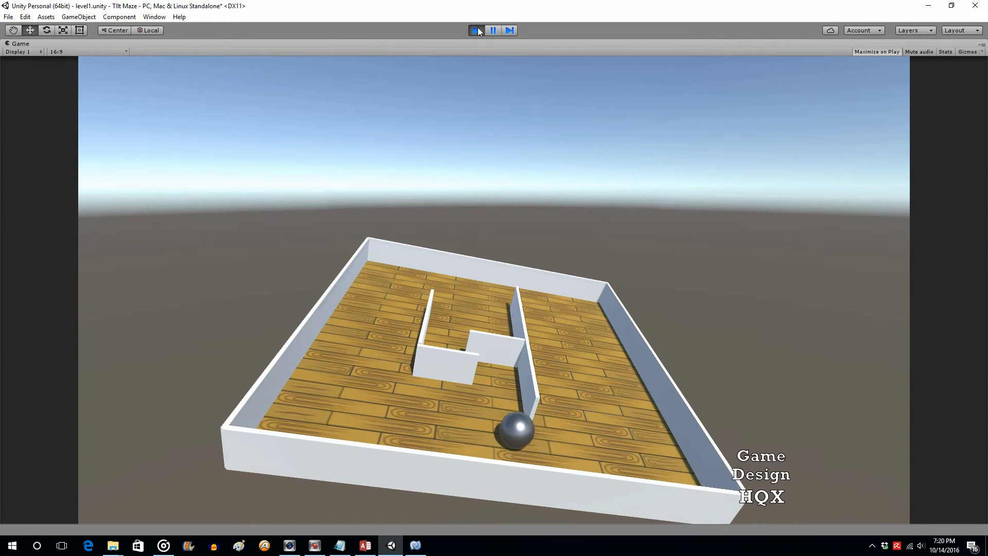
key("Left")
key("Right")
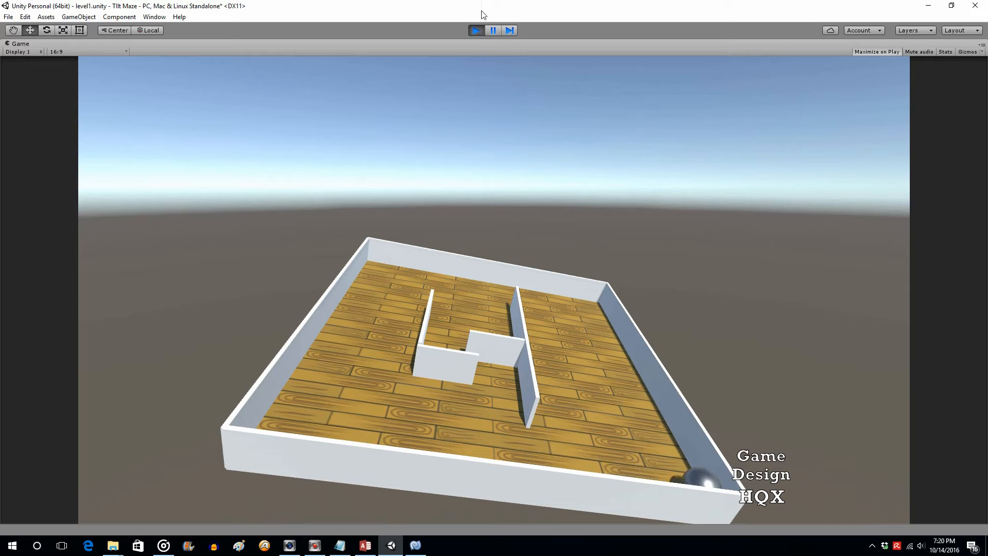
left_click(472, 30)
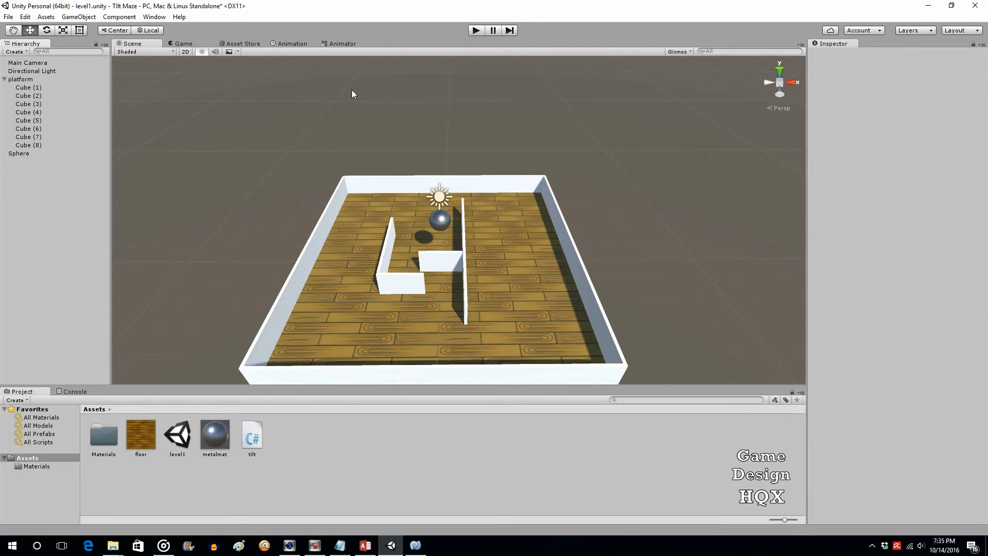
Add a particle system to the scene.
left_click(74, 17)
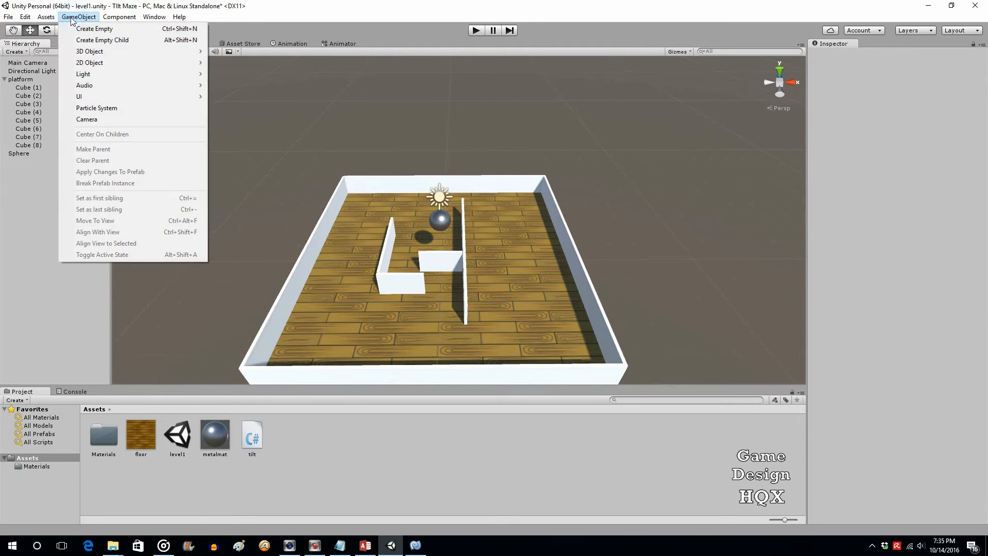
left_click(90, 109)
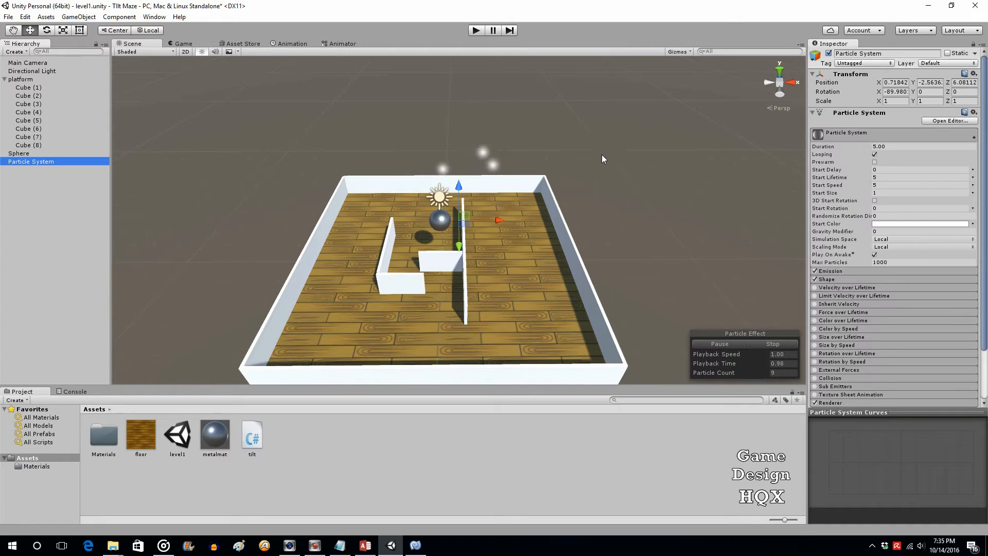
Set the particle system's position to 0 on X, Y and Z.
left_click(891, 82)
type("0")
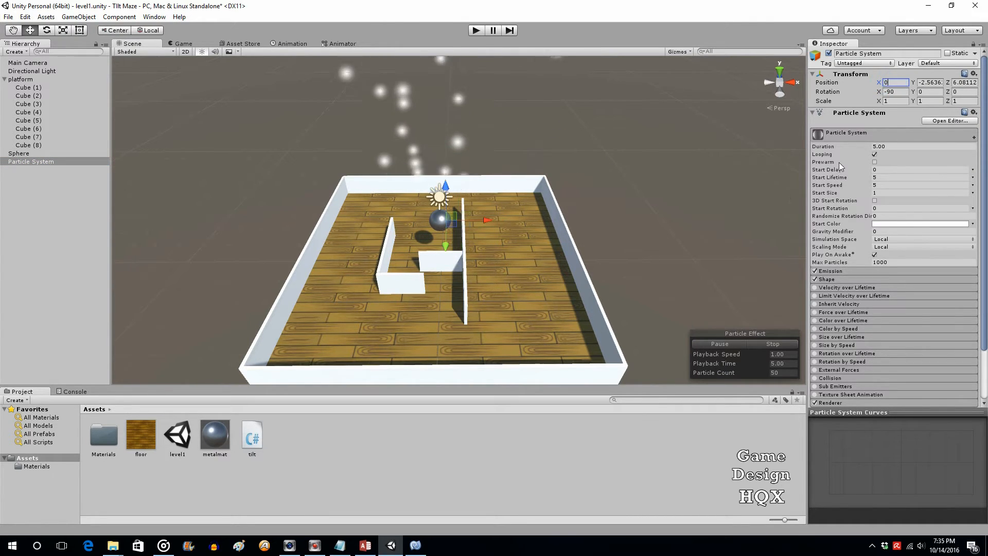
left_click(921, 82)
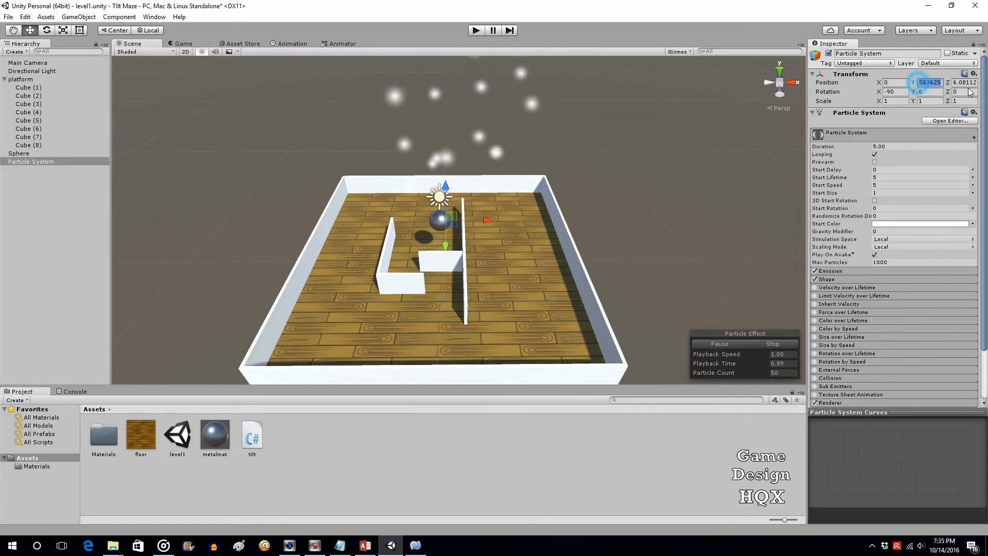
type("0")
left_click(954, 84)
type("0")
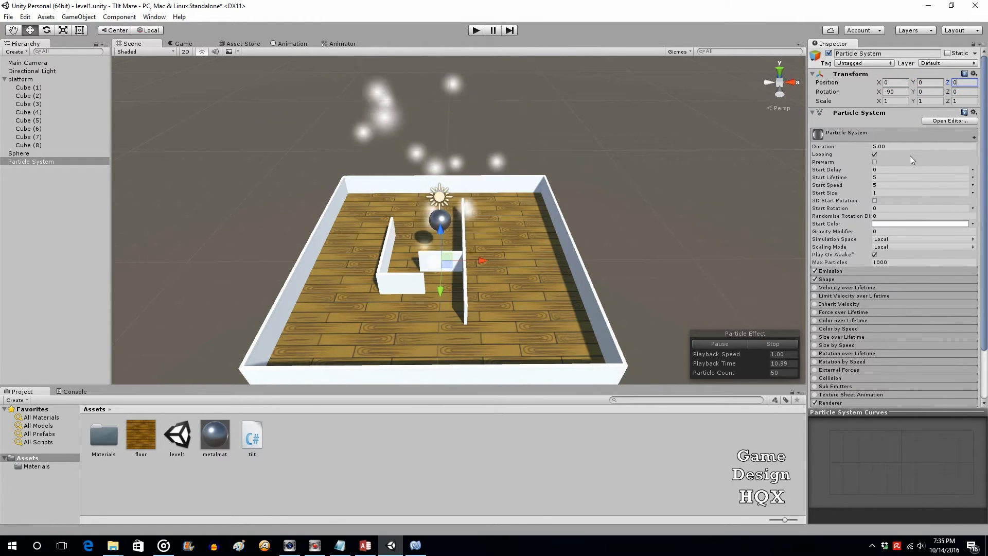
Move the particle system to about X 2.69, Z -2.76 and make it a child of the platform.
left_click_drag(440, 288, 437, 344)
left_click_drag(476, 315, 563, 319)
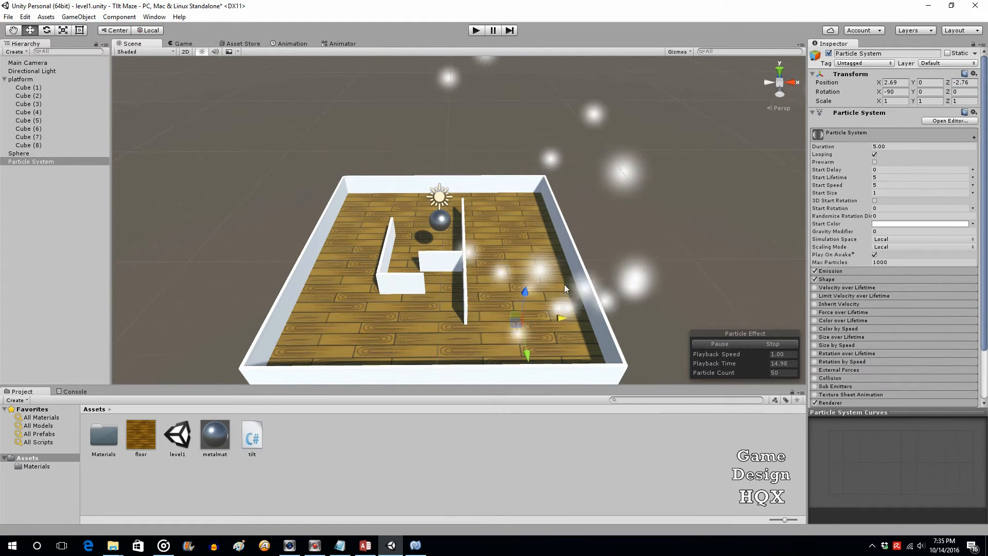
mouse_move(41, 162)
left_mouse_down()
mouse_move(49, 124)
mouse_move(38, 79)
left_mouse_up()
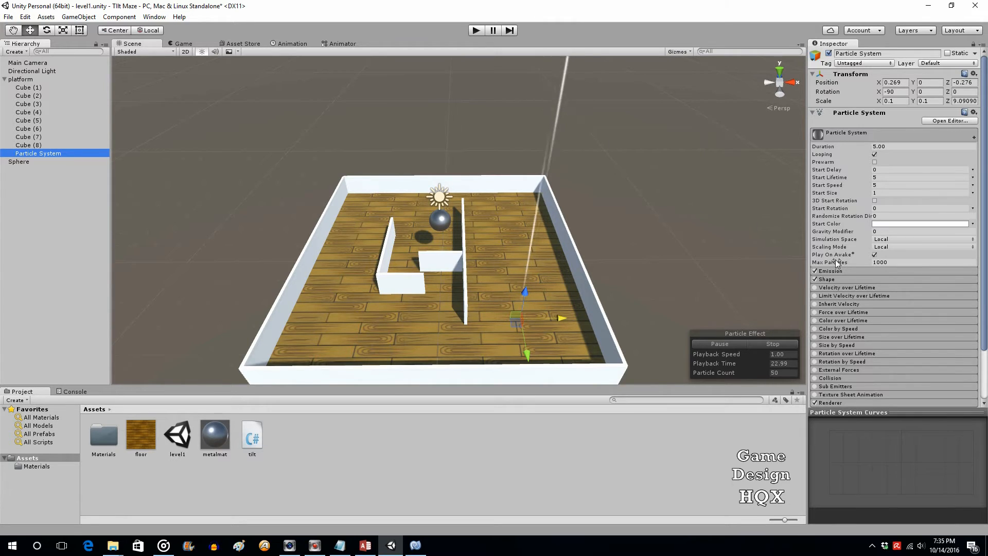
Set the particle system's Scaling Mode to Shape and its Start Color to bright green.
left_click(888, 246)
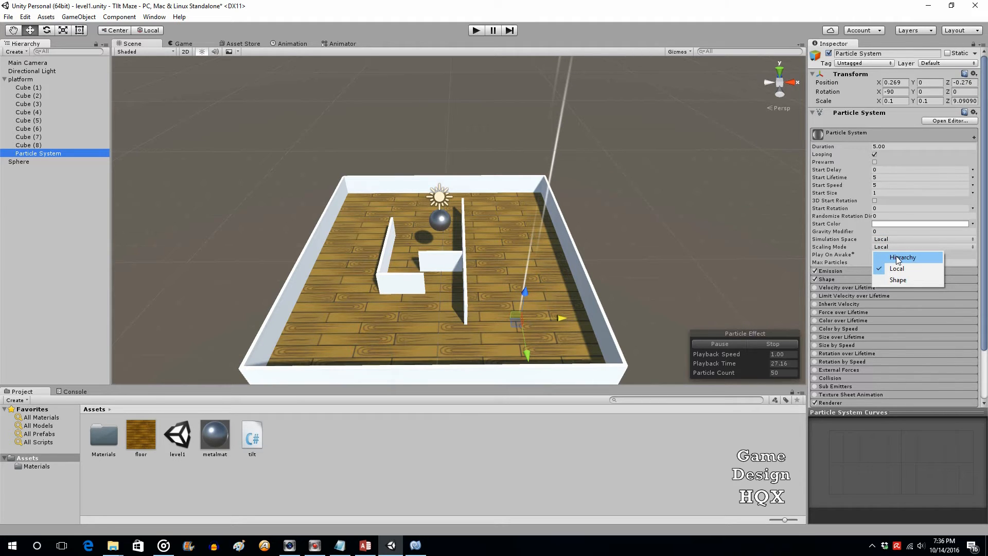
left_click(898, 280)
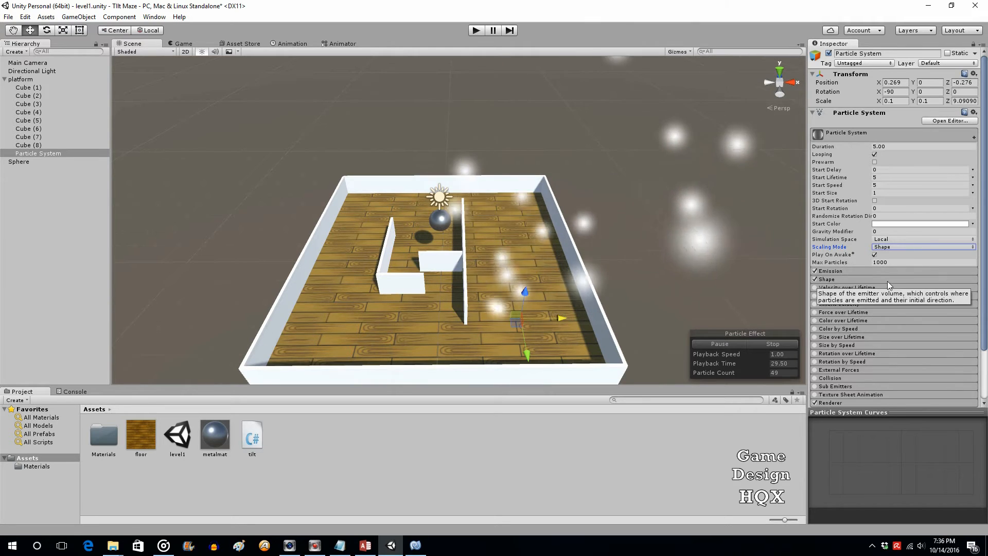
left_click(898, 225)
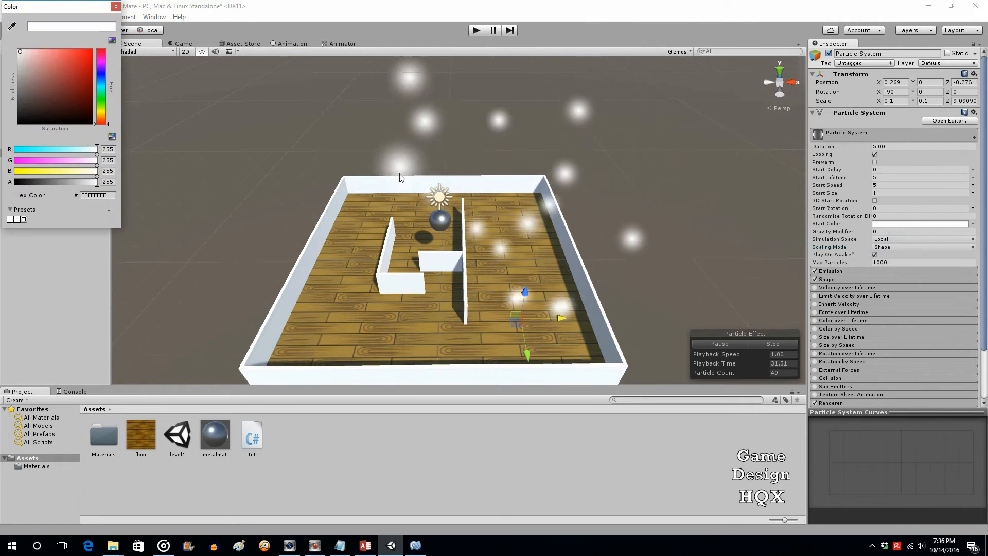
left_click(79, 69)
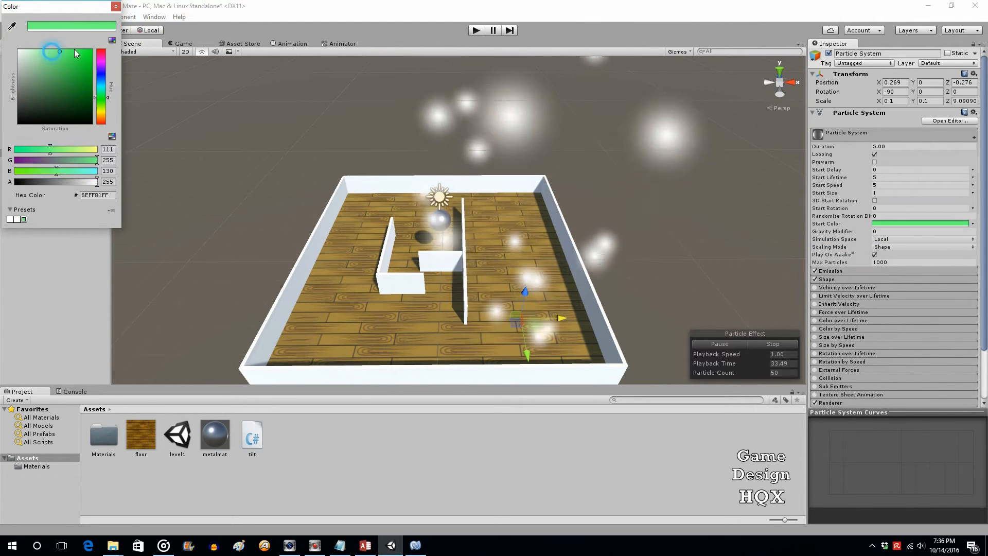
left_click(116, 6)
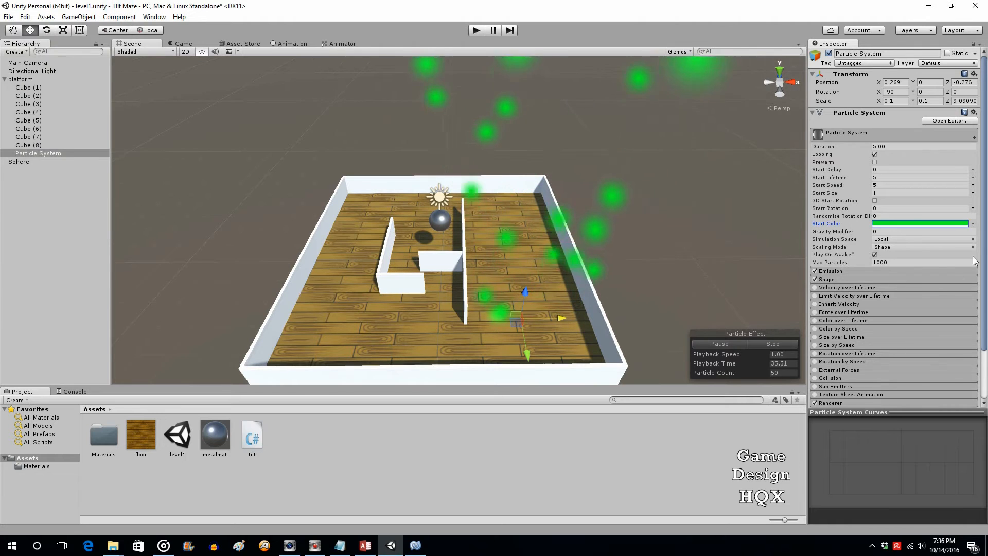
Set the particles' Start Size to 0.15, Max Particles to 2200 and the Emission Rate to 220.
left_click(879, 193)
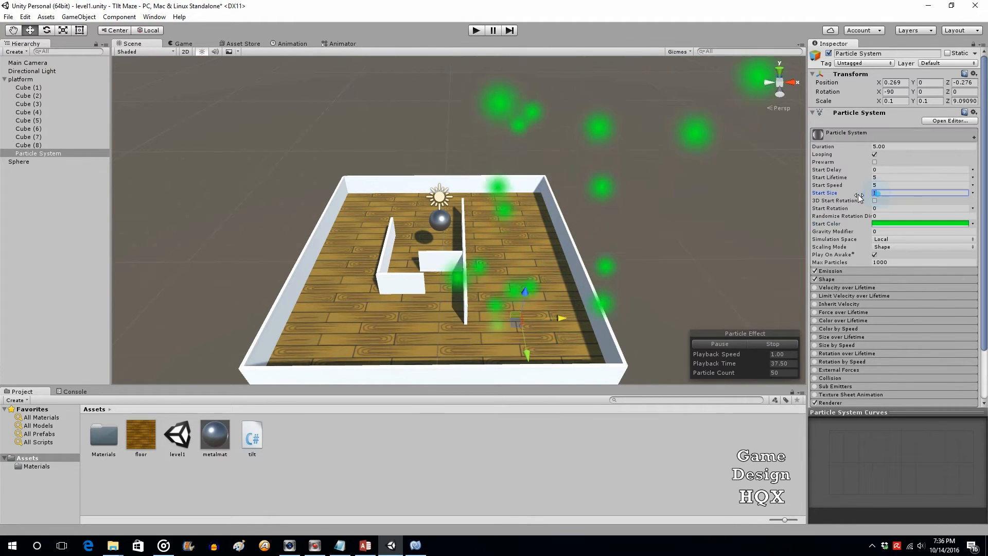
type(".1")
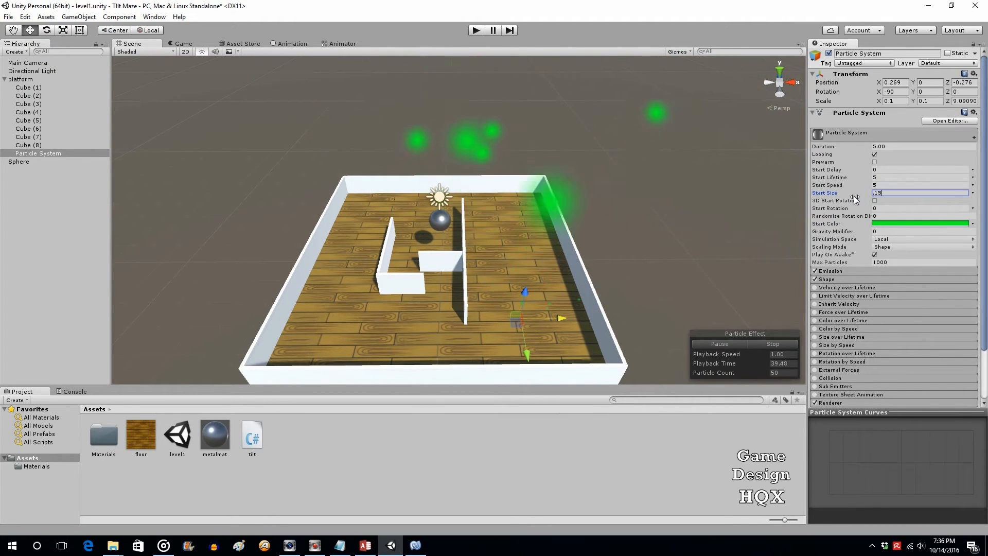
type("5")
left_click(872, 271)
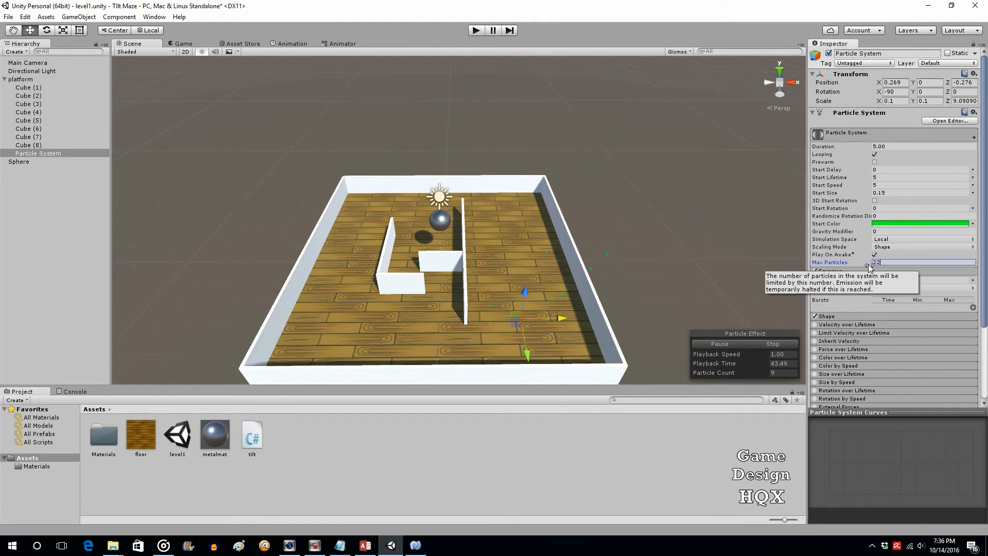
type("2200")
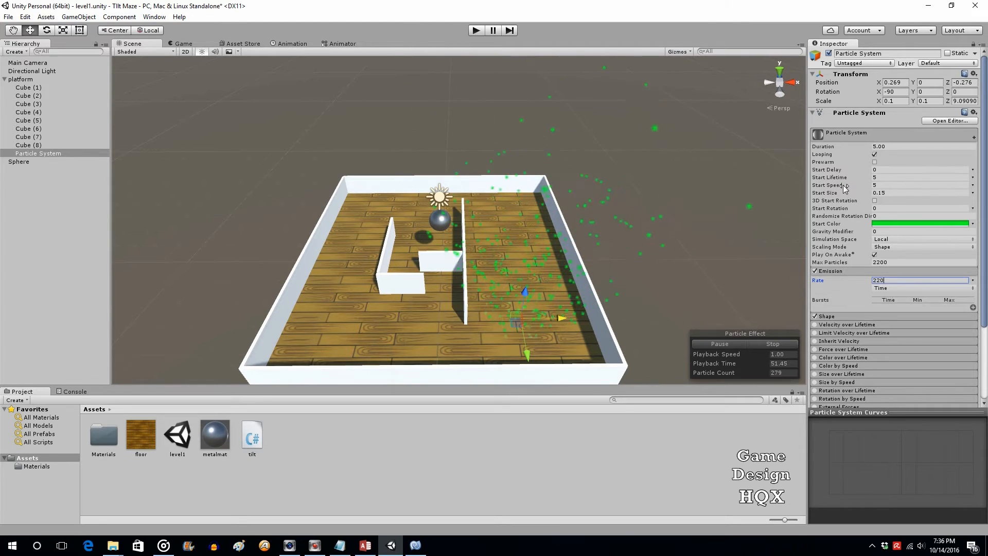
Set the particles' Start Lifetime to 1 and Start Speed to 2.
left_click(887, 177)
type("1")
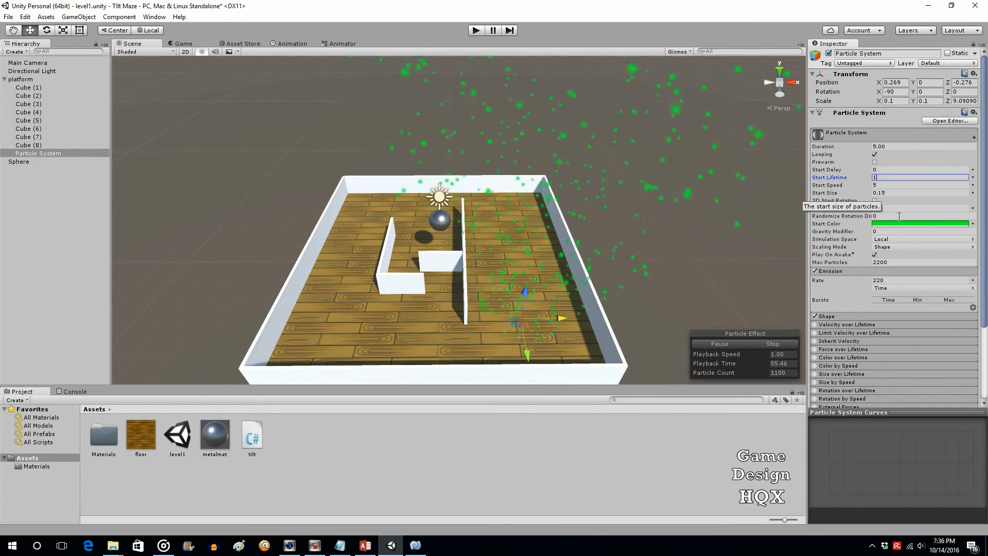
left_click(884, 184)
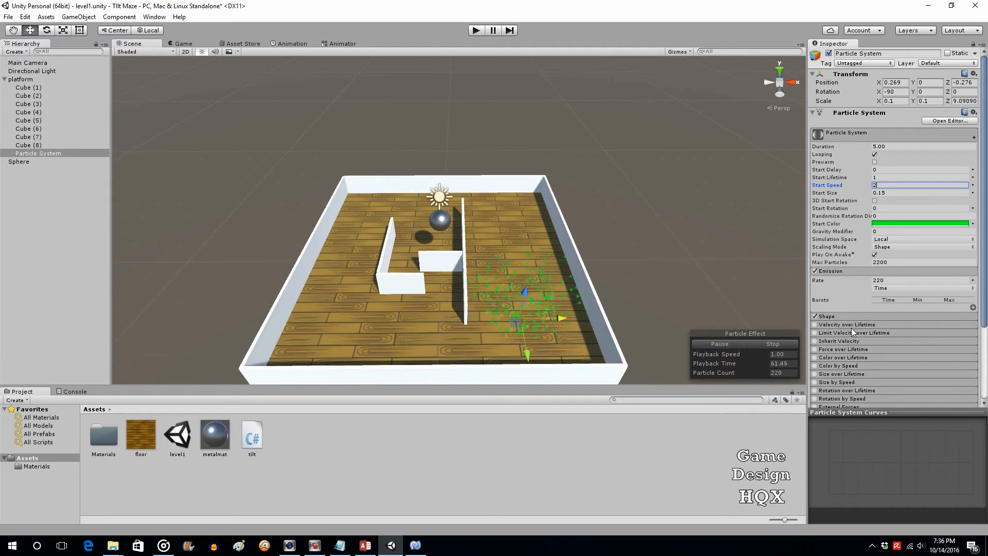
Shrink the base of the cone-shaped emitter to a radius of about 0.4.
left_click(862, 317)
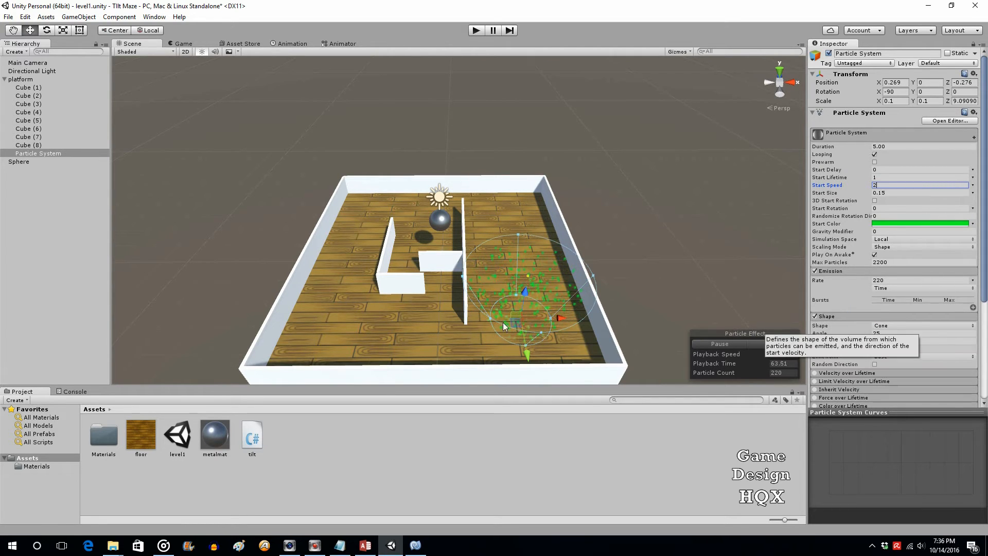
left_click_drag(492, 317, 511, 320)
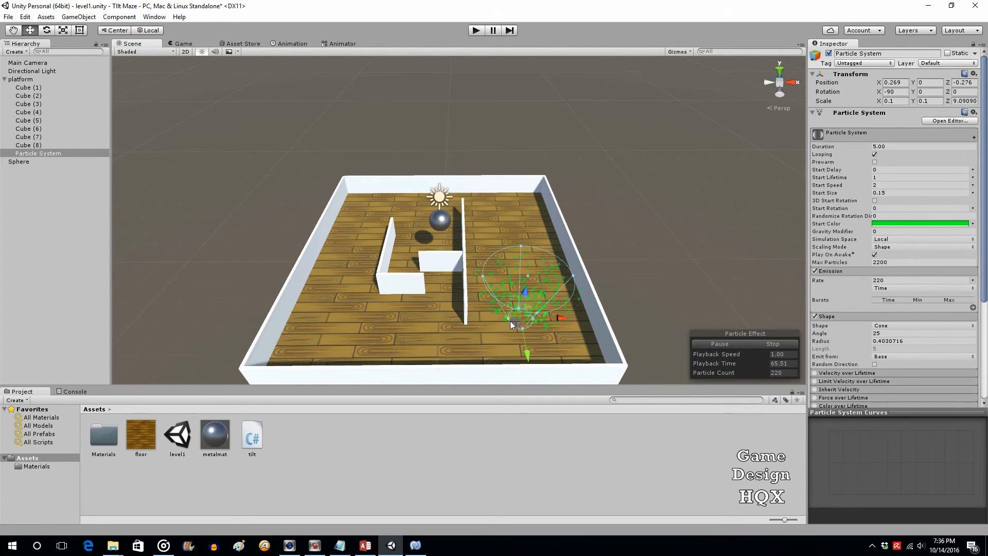
left_click(486, 278)
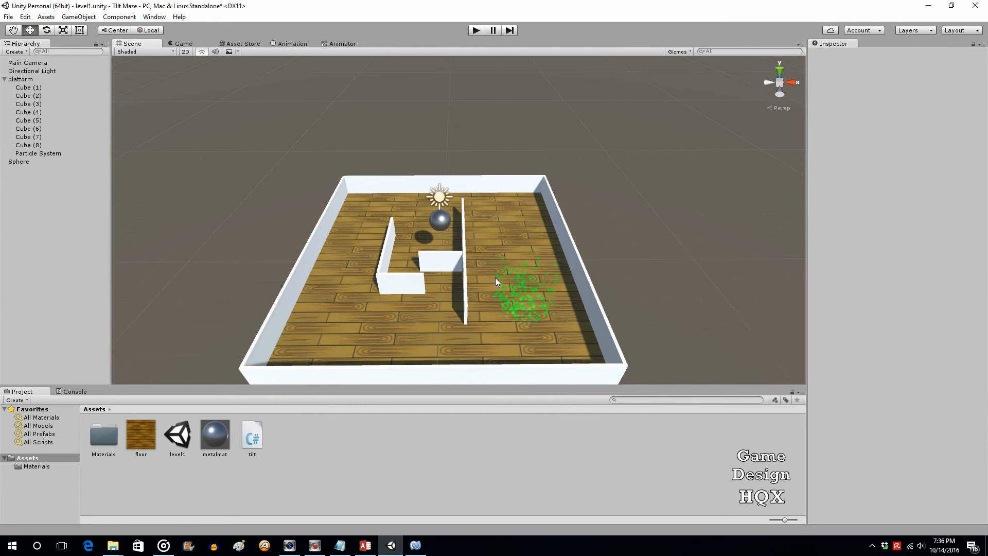
Narrow the emitter cone's angle to about 13.4 and move the particle system into the platform's front right corner, about X 0.44, Z -0.39.
left_click(41, 154)
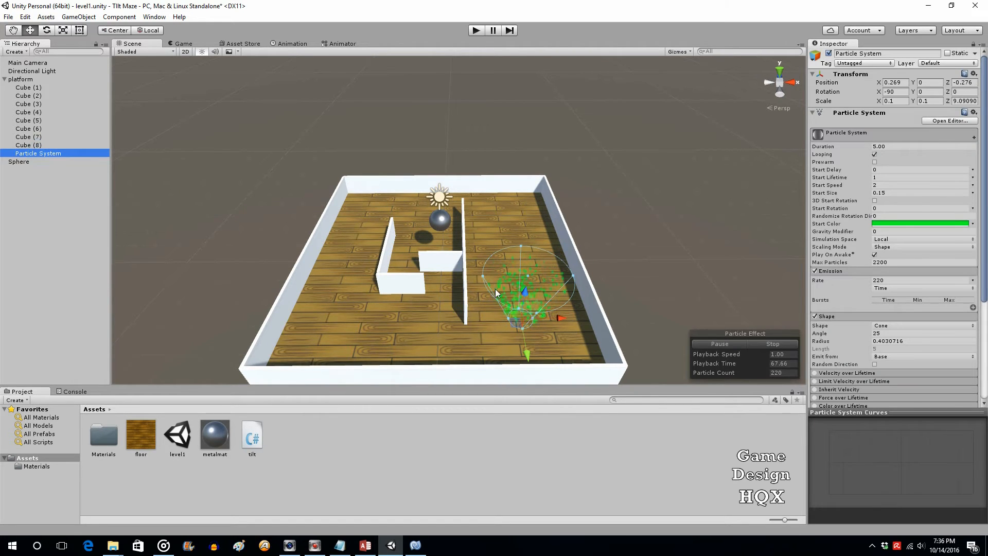
left_click_drag(482, 275, 498, 277)
left_click_drag(537, 352, 628, 352)
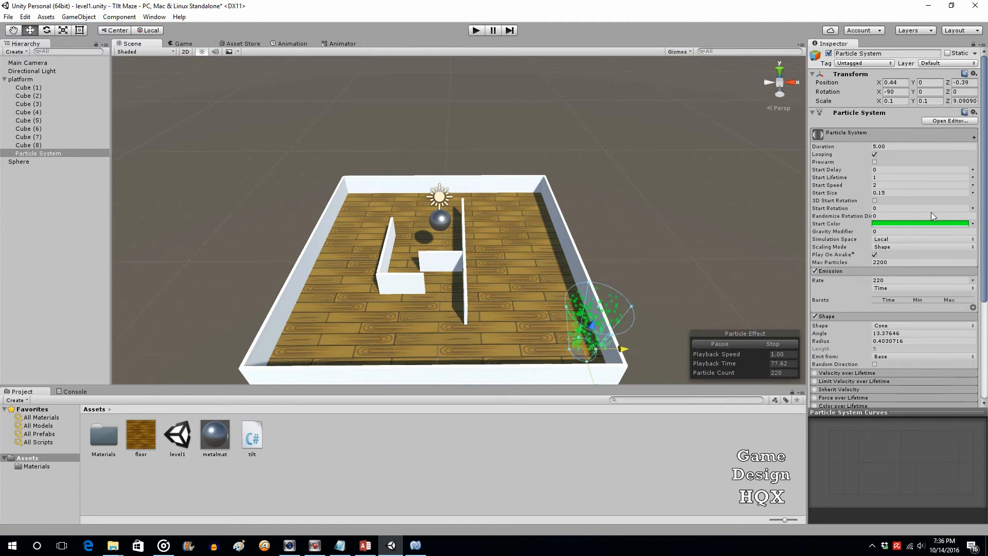
Add a Rigidbody component to the particle system and turn off its Use Gravity option.
left_click_drag(984, 212, 986, 315)
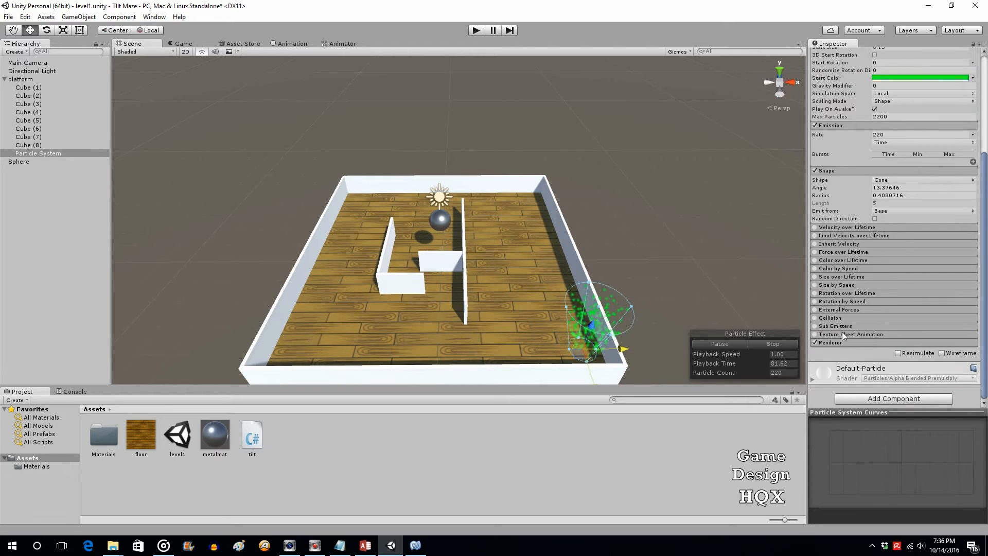
left_click(849, 399)
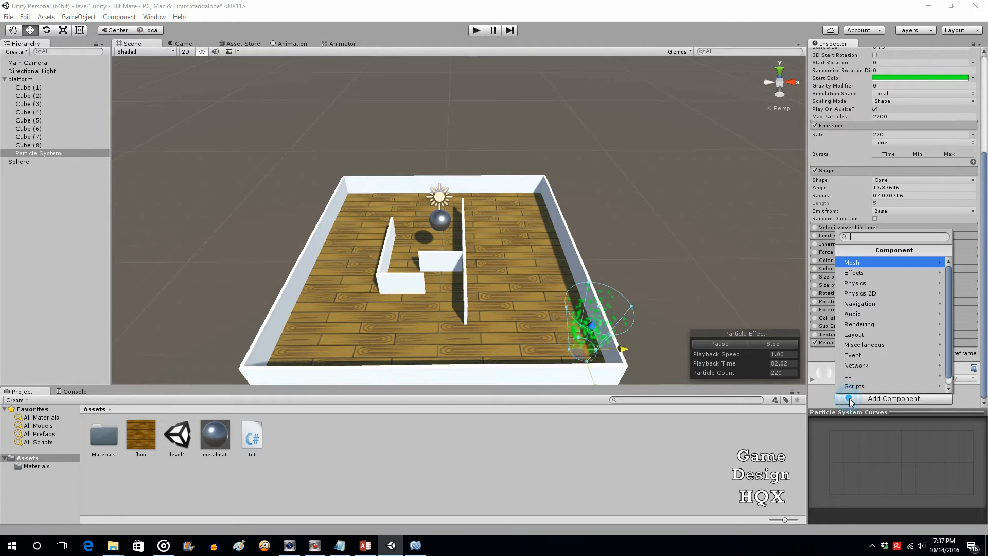
left_click(865, 285)
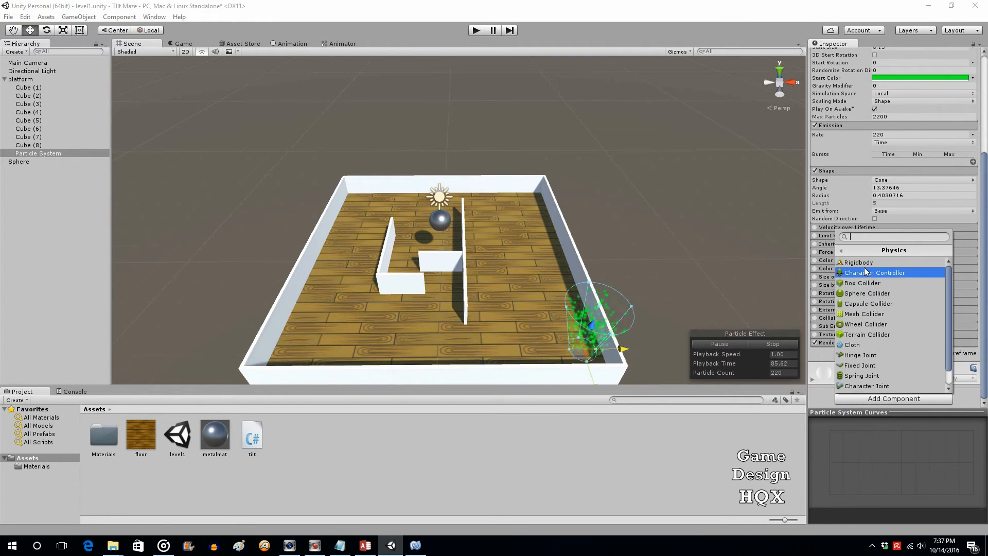
left_click(866, 262)
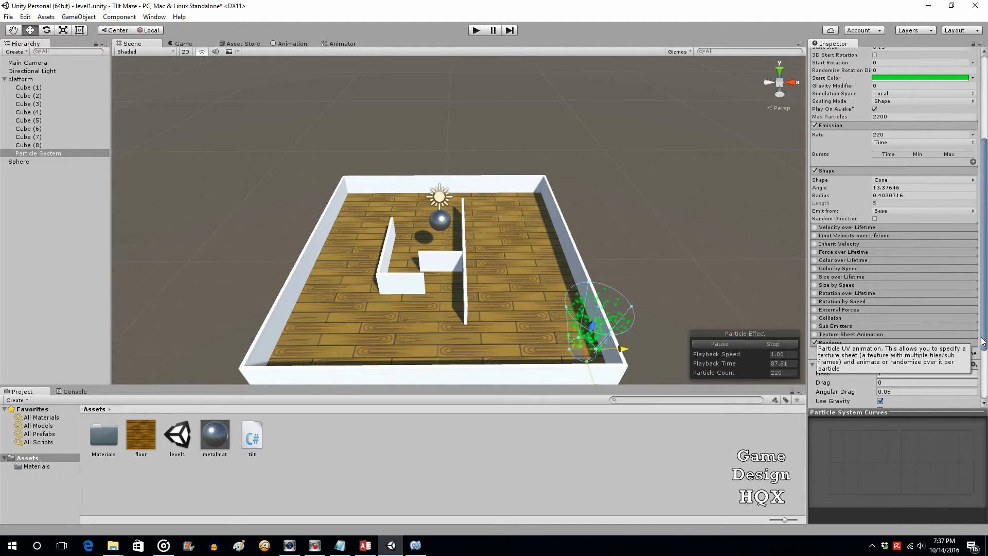
left_click_drag(983, 338, 984, 361)
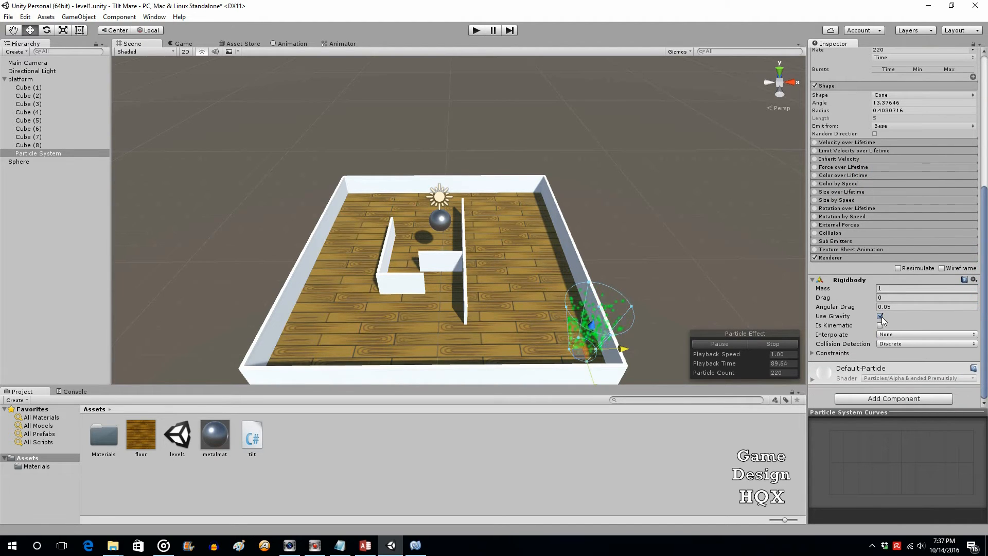
left_click(880, 317)
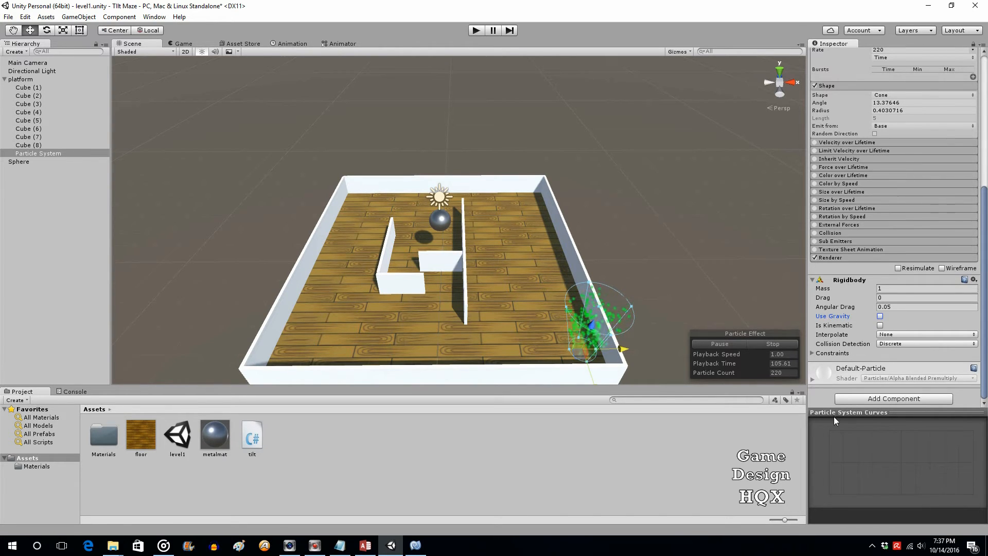
Add a Sphere Collider component to the particle system.
left_click(881, 398)
left_click(874, 282)
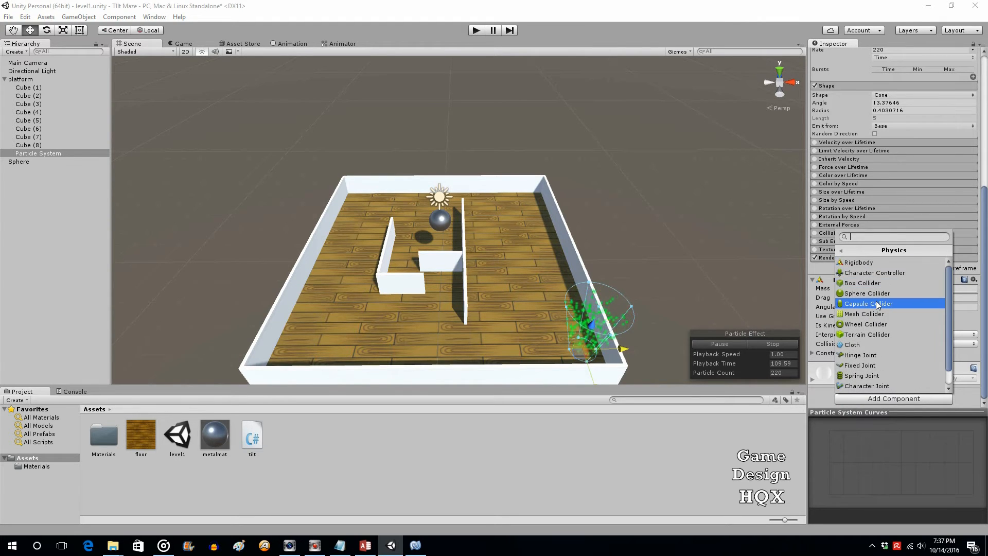
left_click(876, 294)
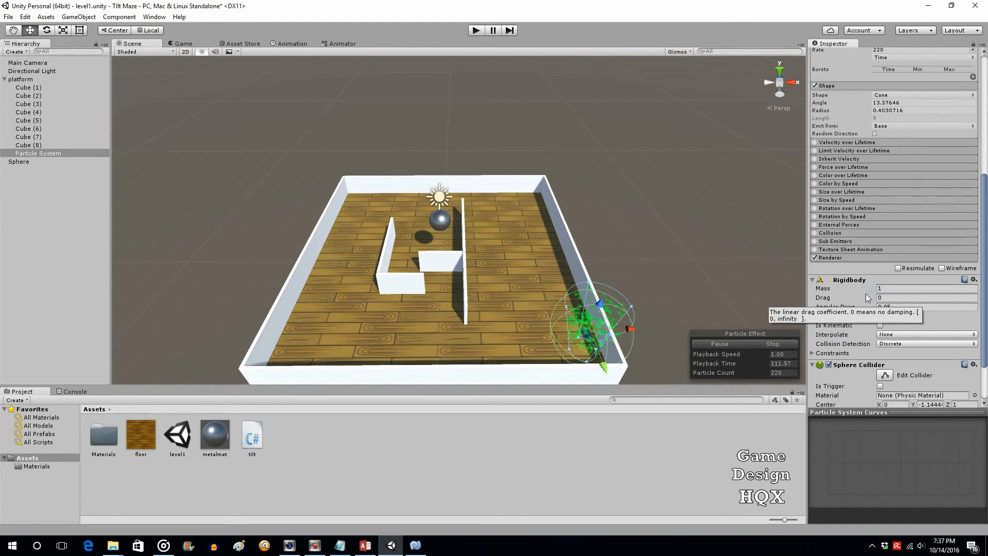
scroll(895, 360, "down", 3)
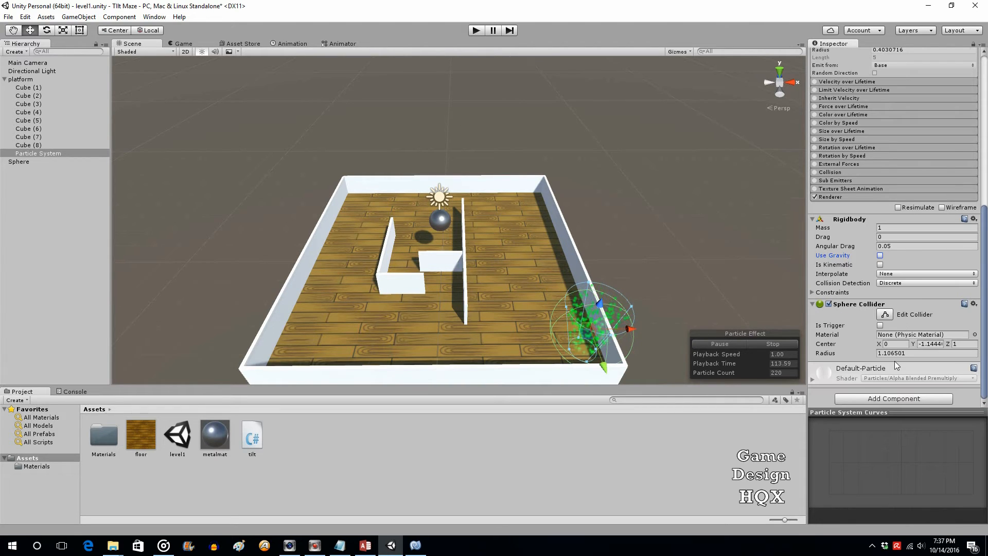
Make the sphere collider a trigger and shrink its radius to about 0.62.
left_click(880, 325)
left_click(889, 315)
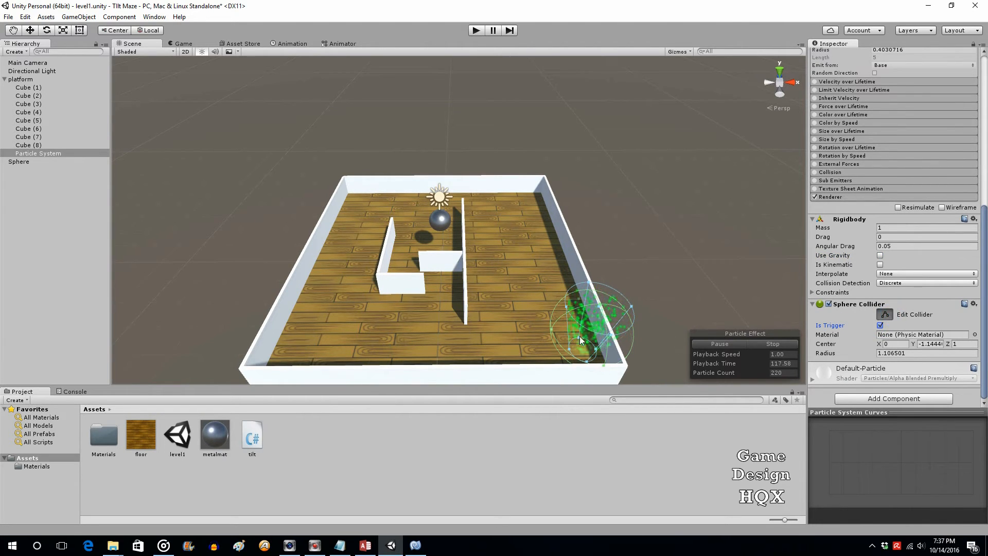
left_click_drag(550, 332, 567, 344)
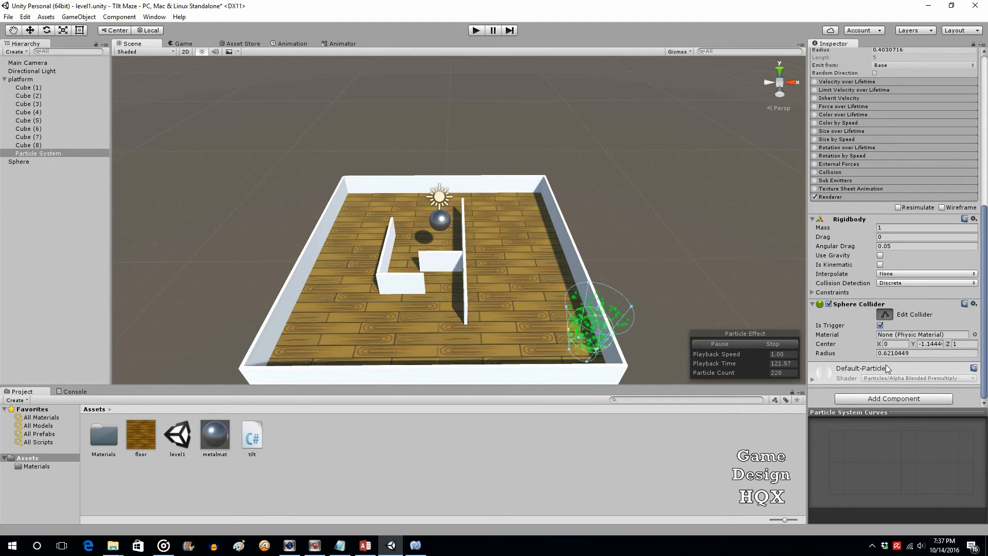
Try shifting the sphere collider's center along Y to about -0.37, and undo the change.
left_click(919, 344)
type("0.32")
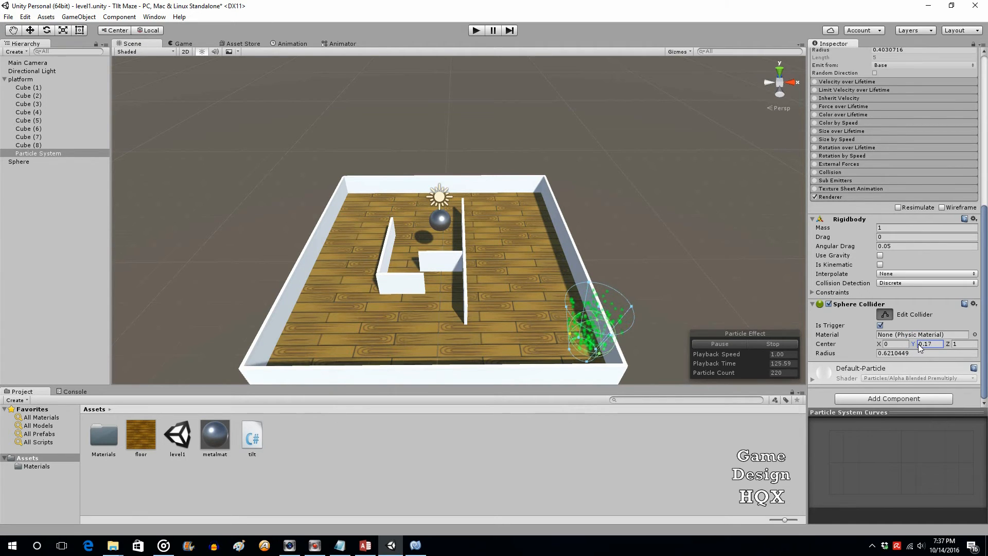
mouse_move(925, 344)
left_mouse_down()
mouse_move(938, 349)
mouse_move(896, 350)
mouse_move(909, 353)
left_mouse_up()
type("62")
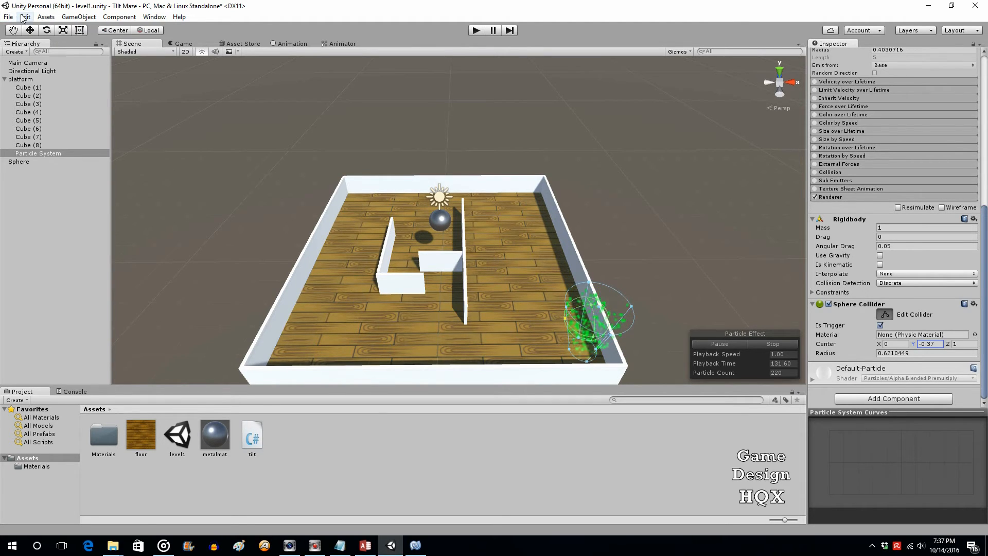
left_click(24, 17)
left_click(29, 29)
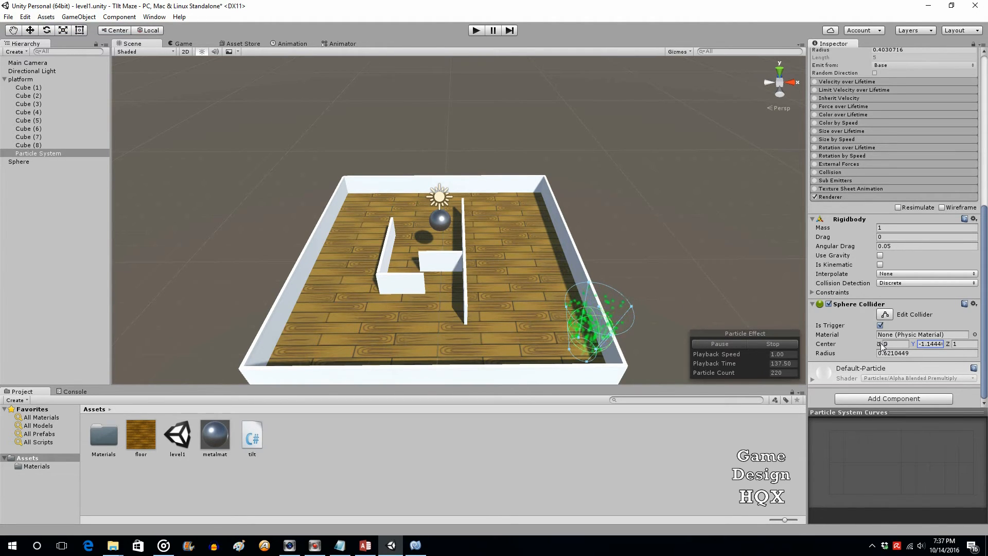
Try shifting the sphere collider's center along X to 0.22, and undo the change.
mouse_move(878, 344)
left_mouse_down()
mouse_move(866, 344)
mouse_move(882, 344)
left_mouse_up()
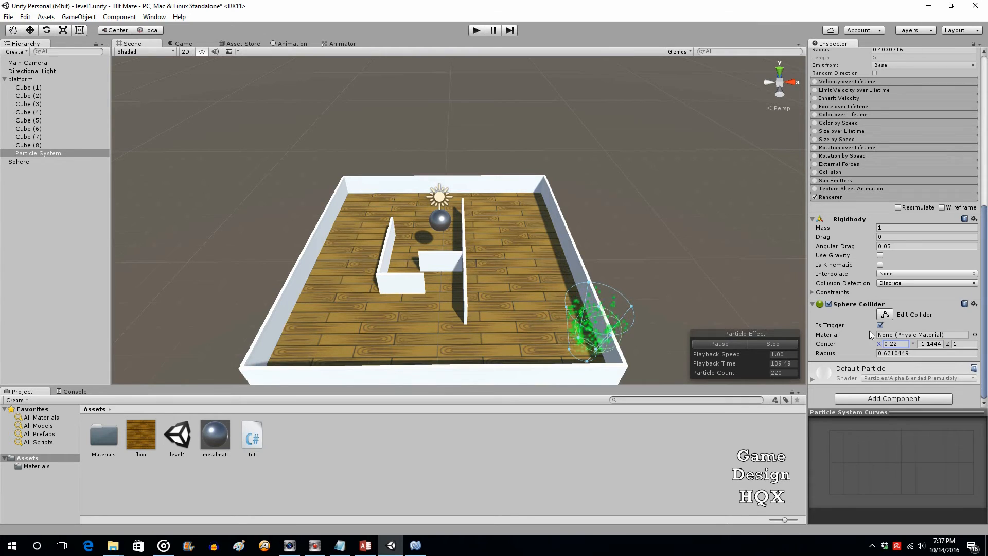
left_click(25, 16)
left_click(31, 29)
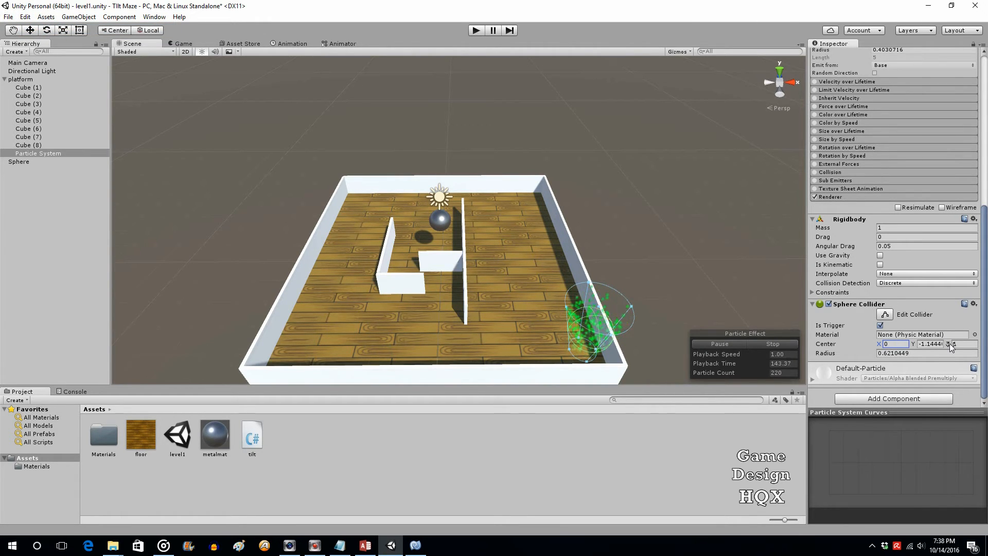
Set the sphere collider's center Z to 0.53 and shrink its radius to about 0.5 around the particles.
left_click_drag(950, 344, 940, 345)
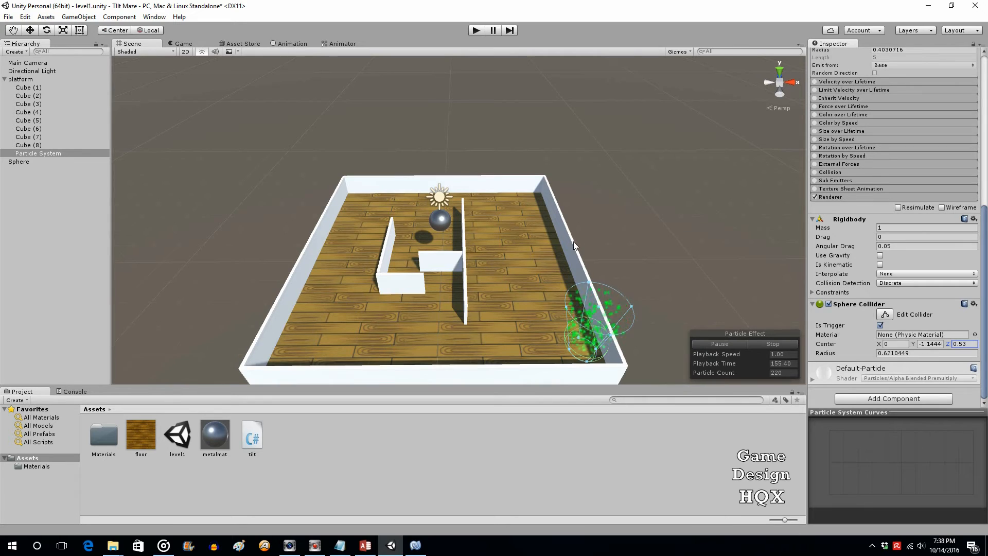
left_click(885, 315)
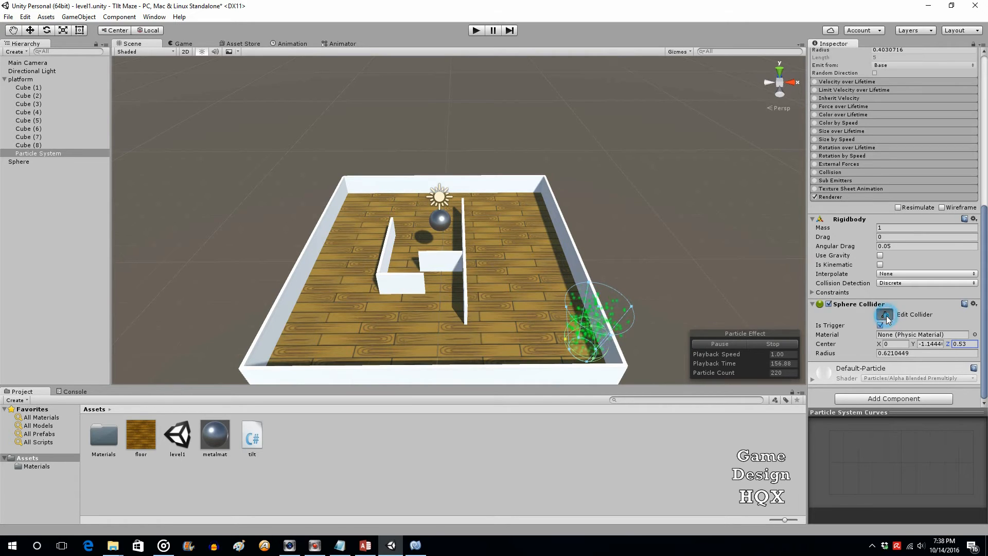
left_click(566, 338)
left_click_drag(566, 338, 570, 341)
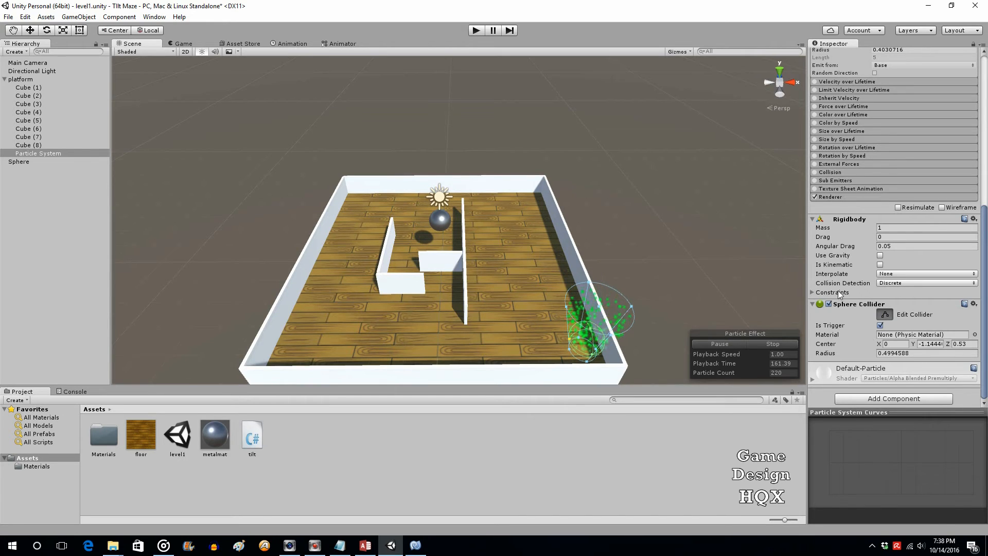
key("w")
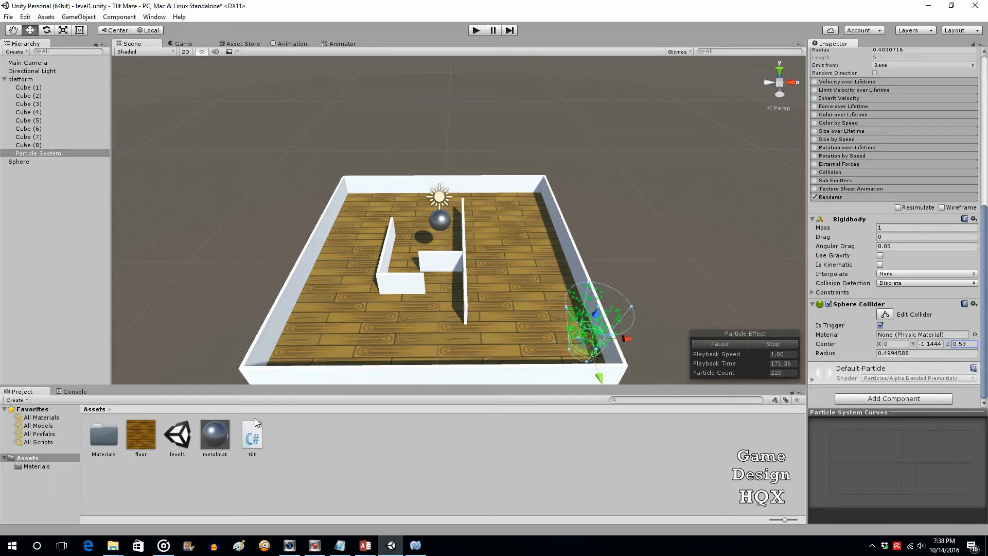
Attach the tilt script to the particle system and review the script's code in MonoDevelop.
left_click_drag(253, 436, 823, 403)
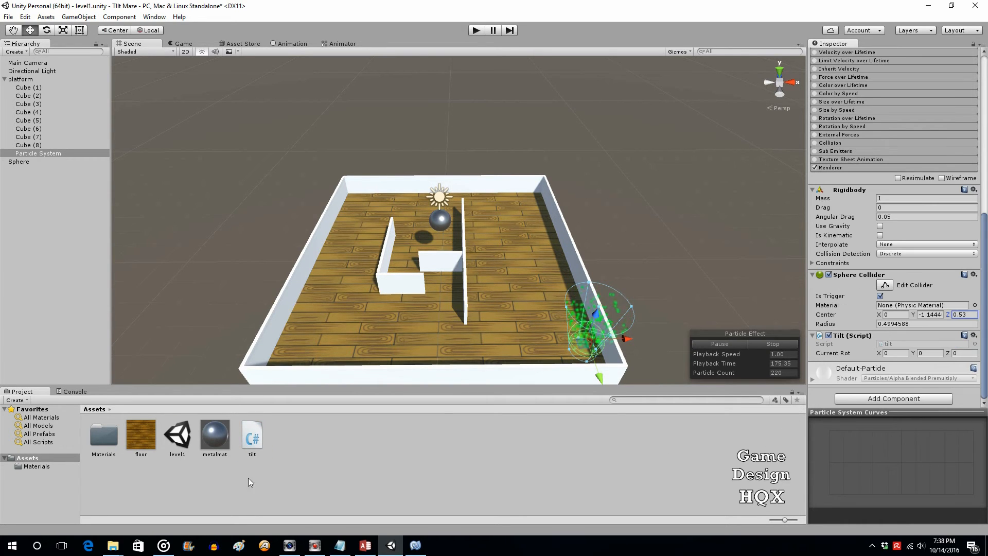
left_click(416, 545)
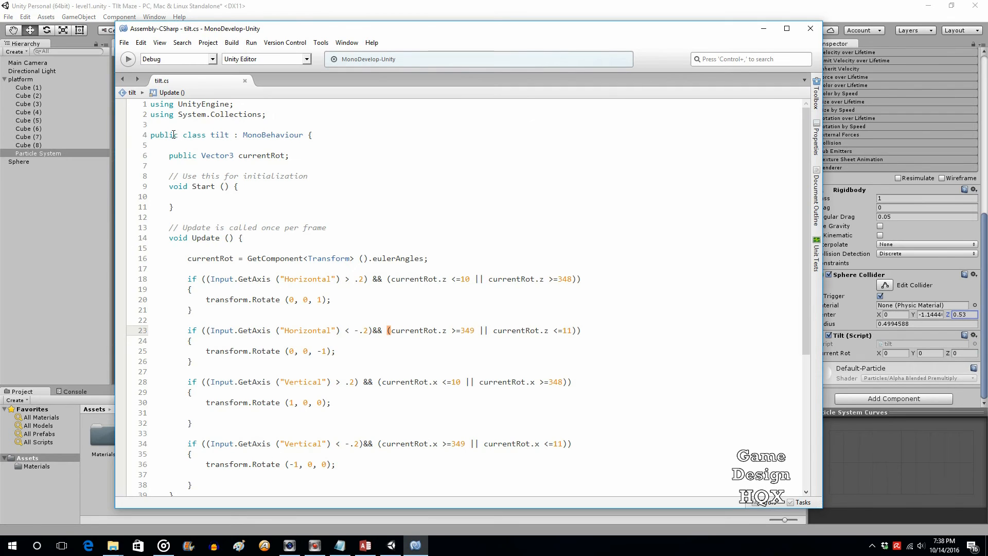
scroll(216, 365, "down", 3)
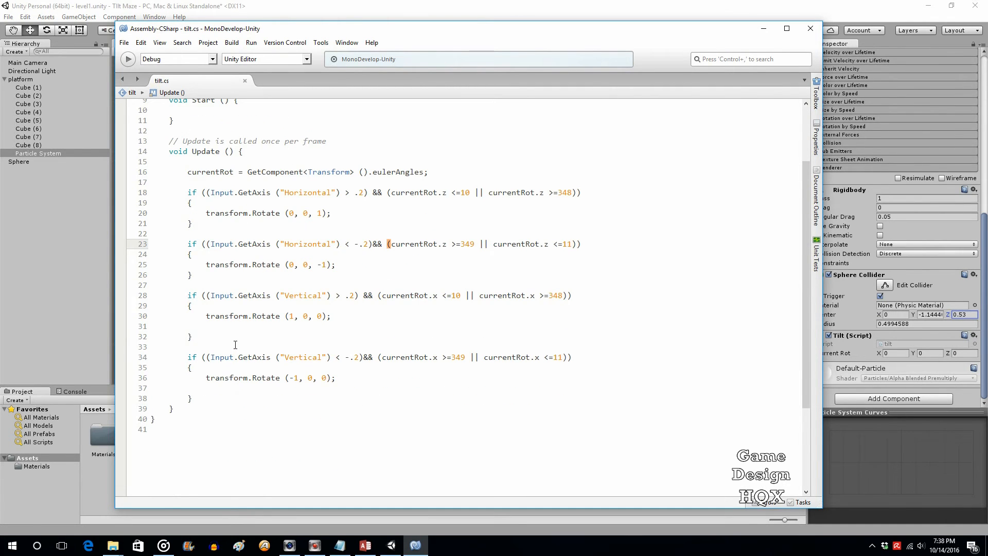
scroll(235, 344, "up", 3)
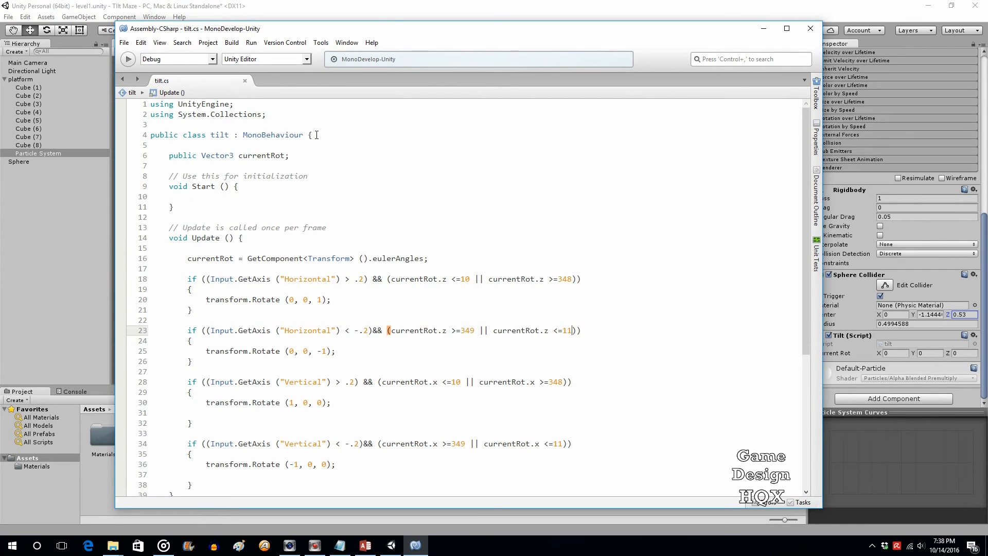
left_click(393, 8)
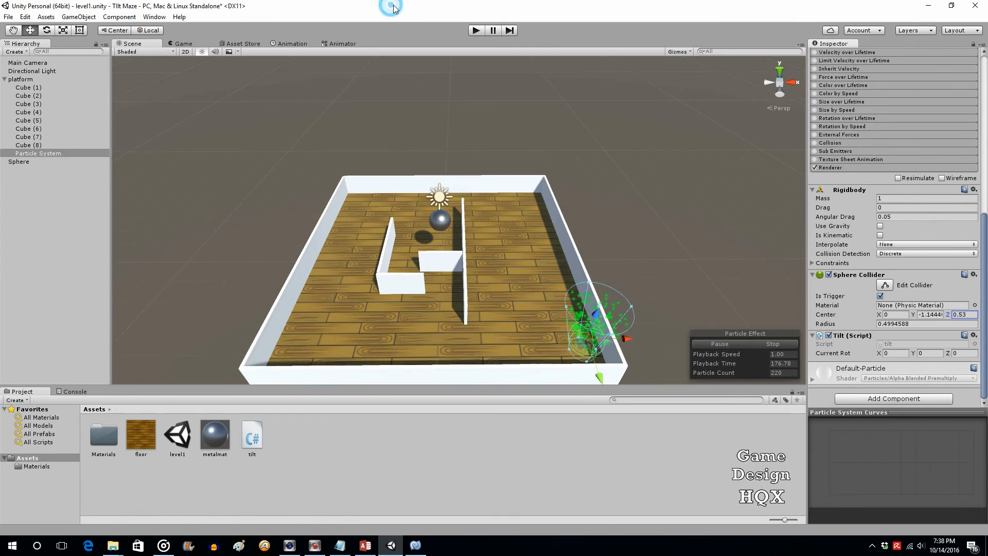
Play-test the level in Unity by tilting the platform back and forth, and stop the game.
left_click(475, 30)
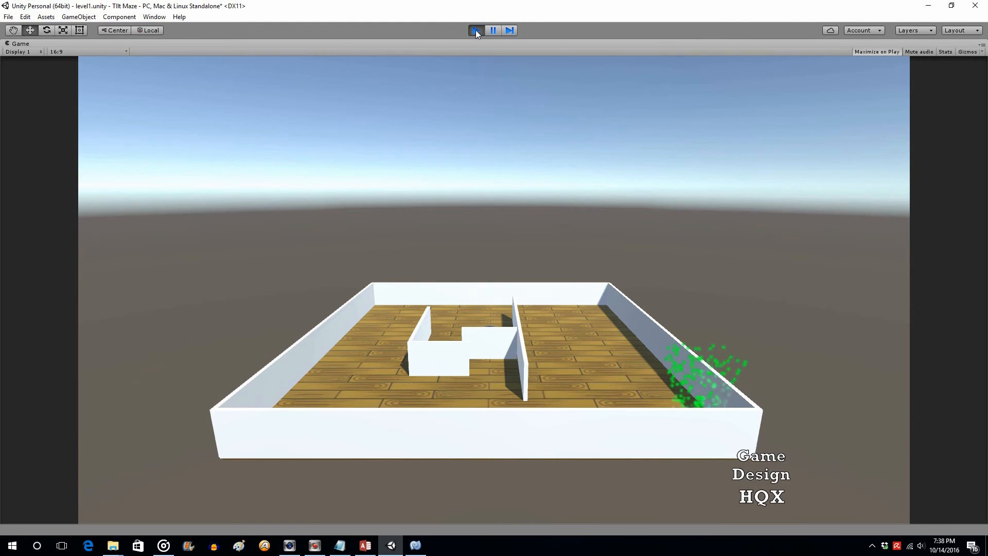
key("Down")
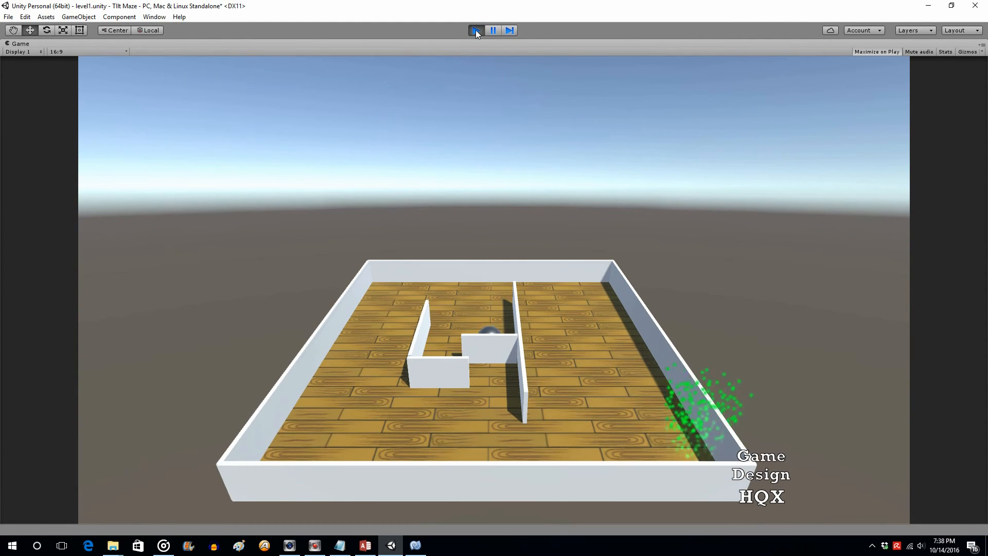
key("Up")
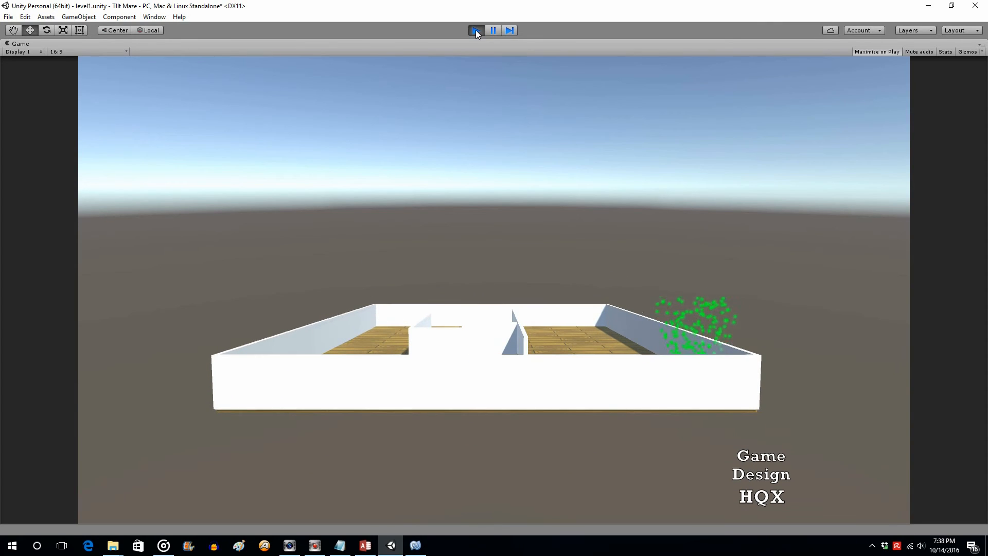
key("Down")
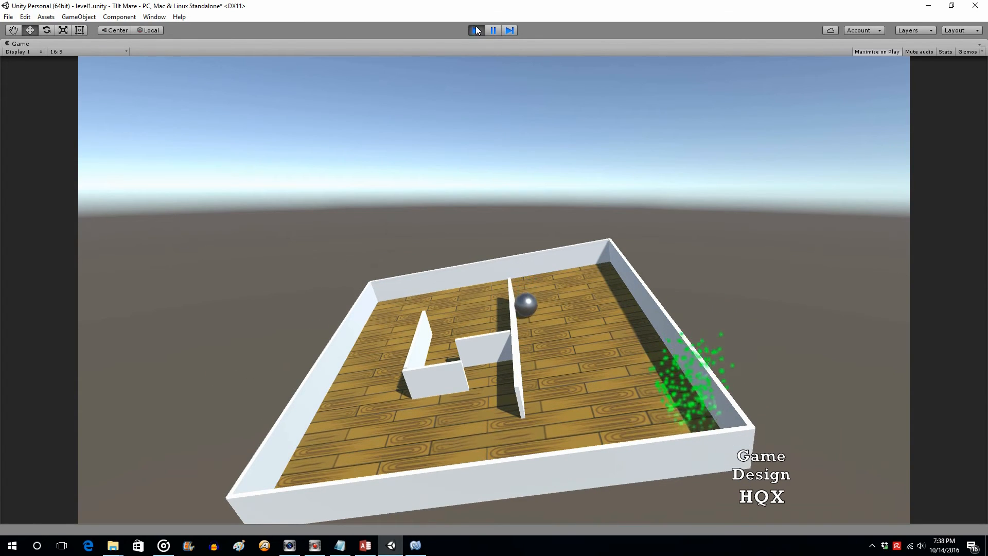
left_click(476, 30)
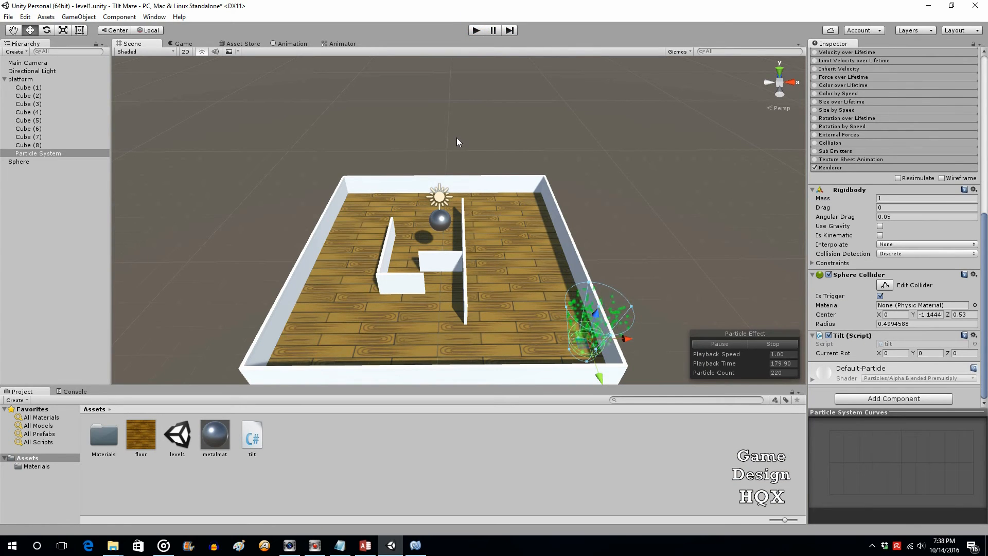
Create a C# script named ball in the Assets folder and attach it to the Sphere.
right_click(311, 436)
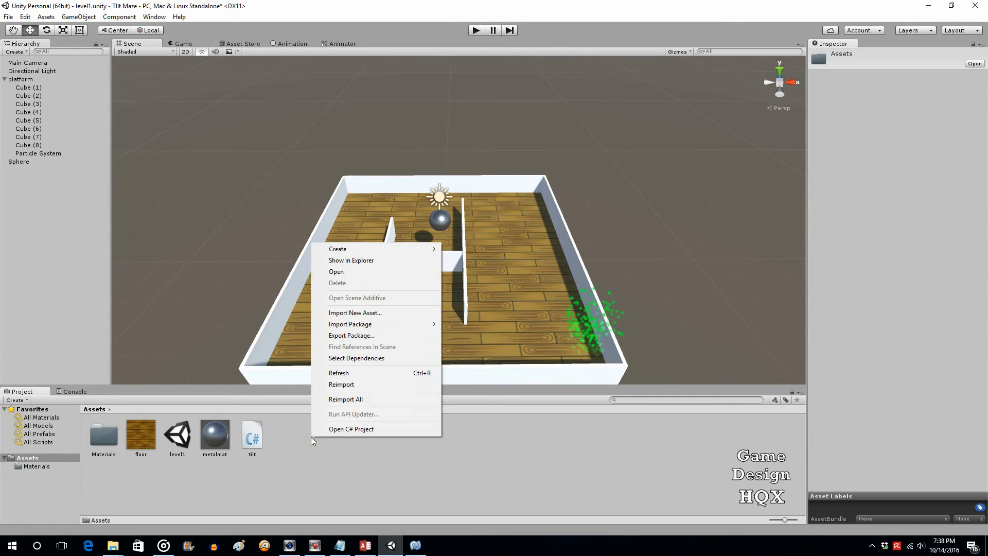
mouse_move(369, 250)
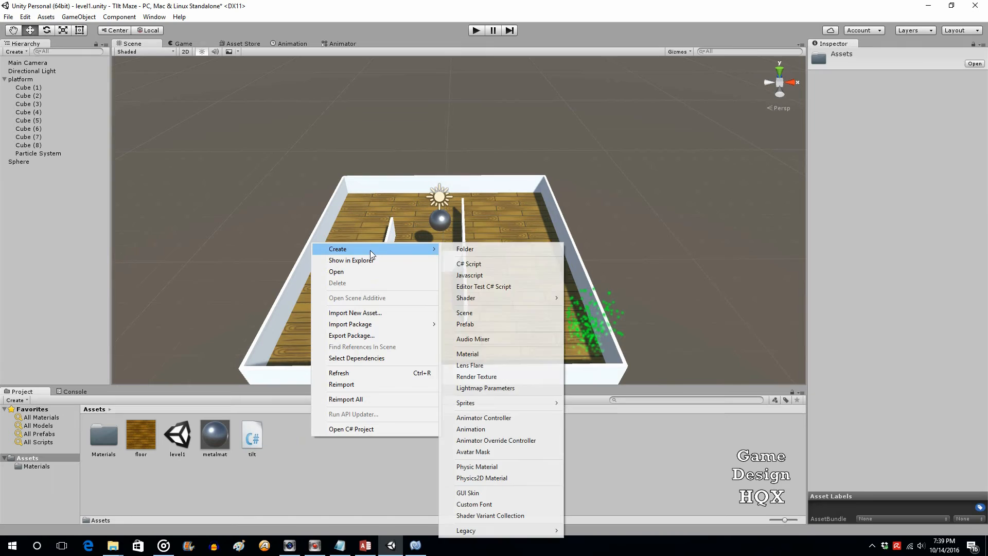
left_click(469, 262)
type("b")
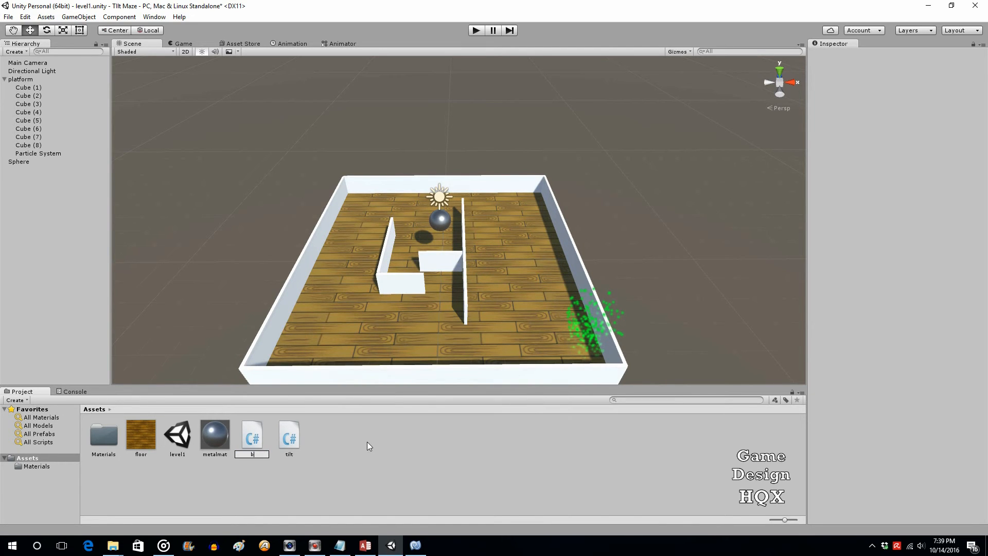
type("all")
key("Return")
left_click(20, 163)
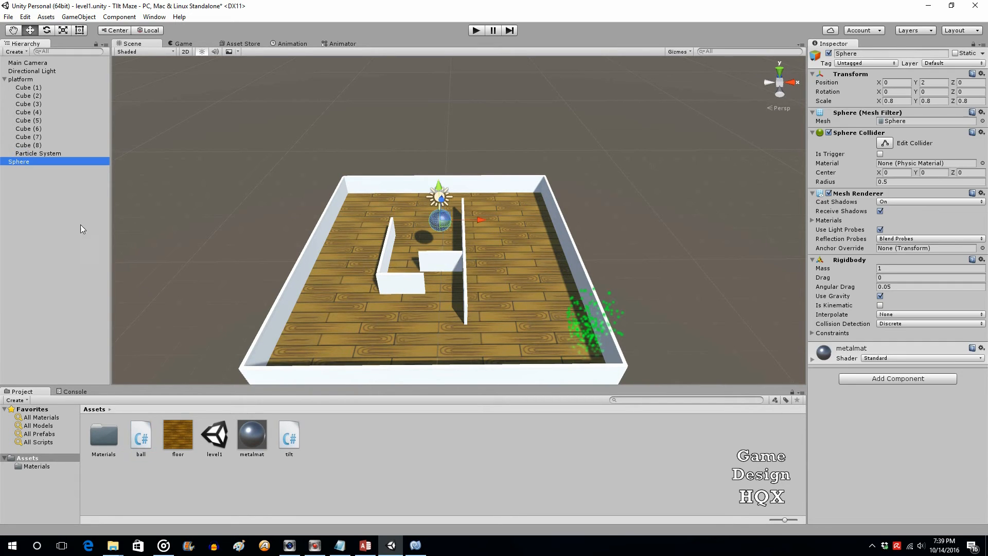
left_click_drag(144, 437, 912, 413)
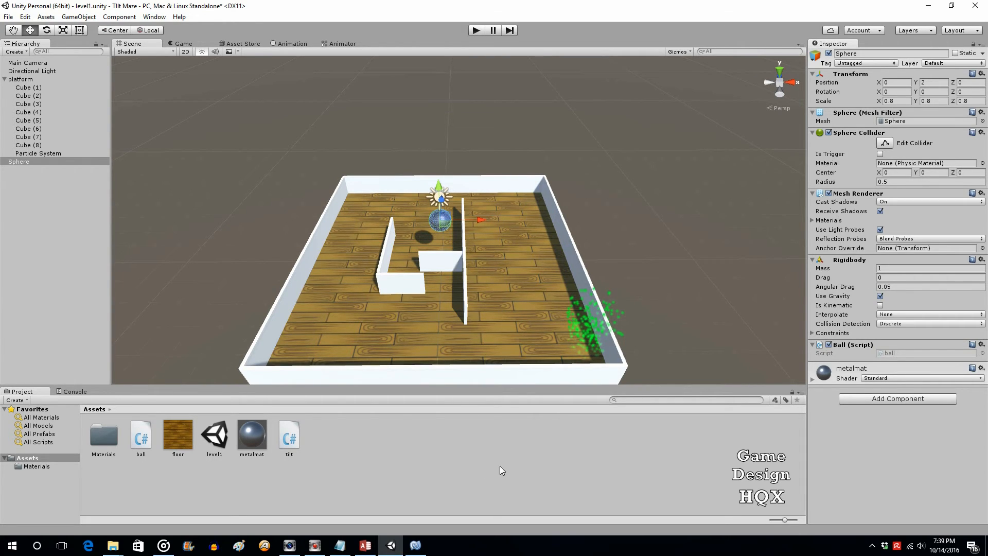
Open the ball script in MonoDevelop and convert it to Windows line endings.
double_click(154, 436)
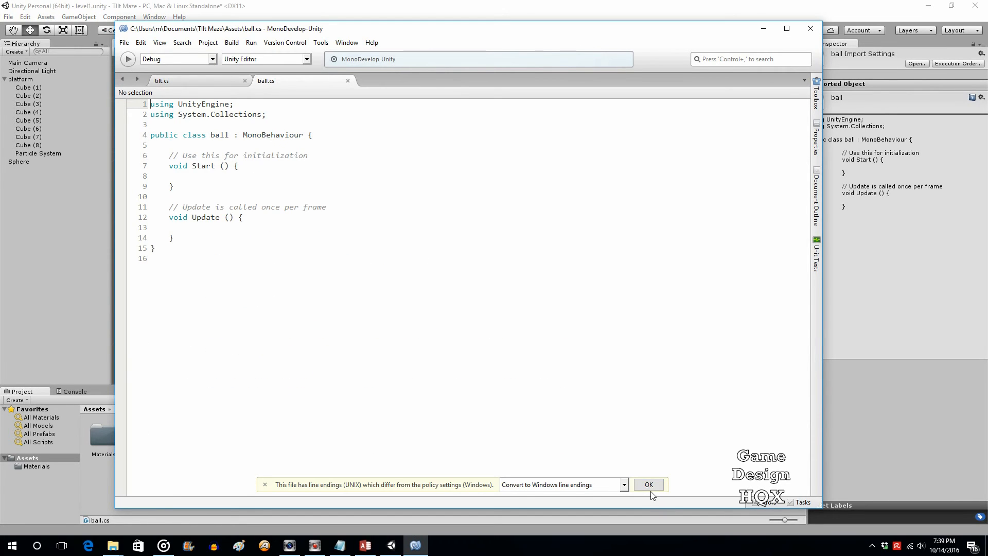
left_click(650, 485)
Declare the method void OnTriggerEnter(Collider other) below Update in the ball script.
left_click(214, 239)
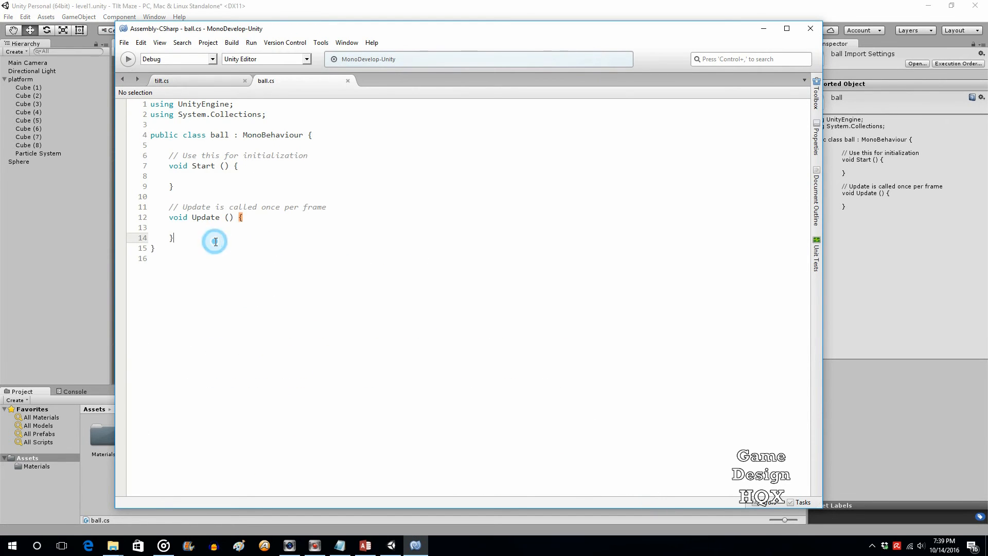
key("Return")
key("Return")
type("void")
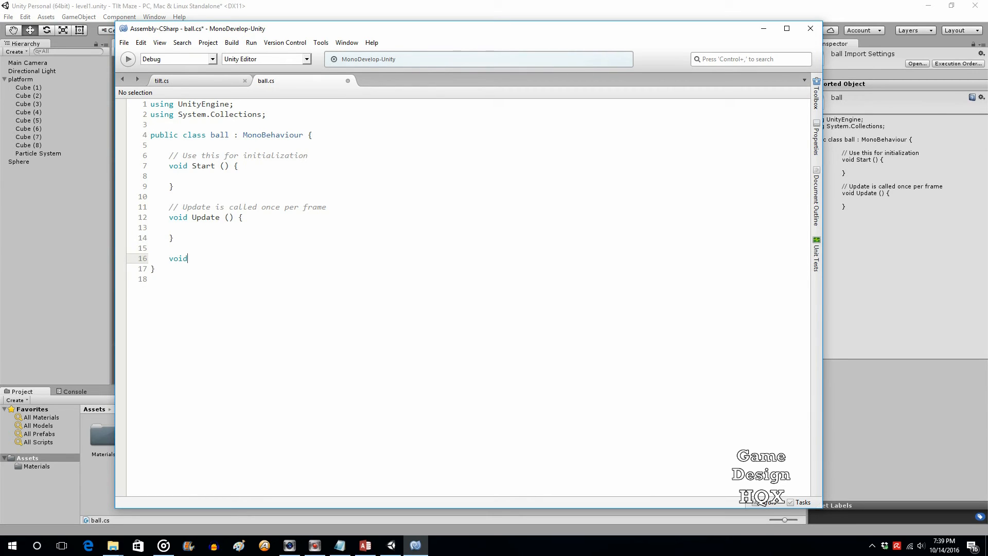
key("Return")
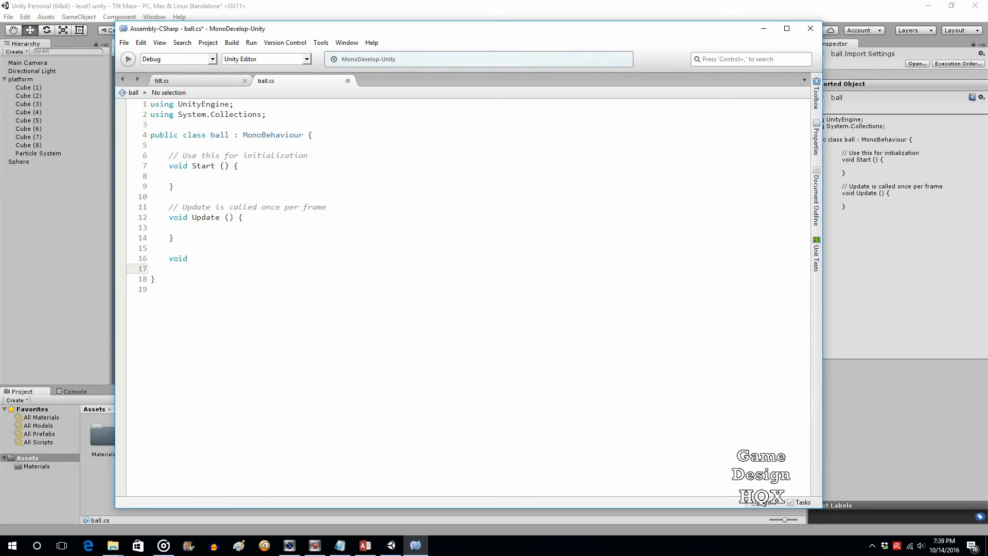
key("Up")
type("OnTrigger")
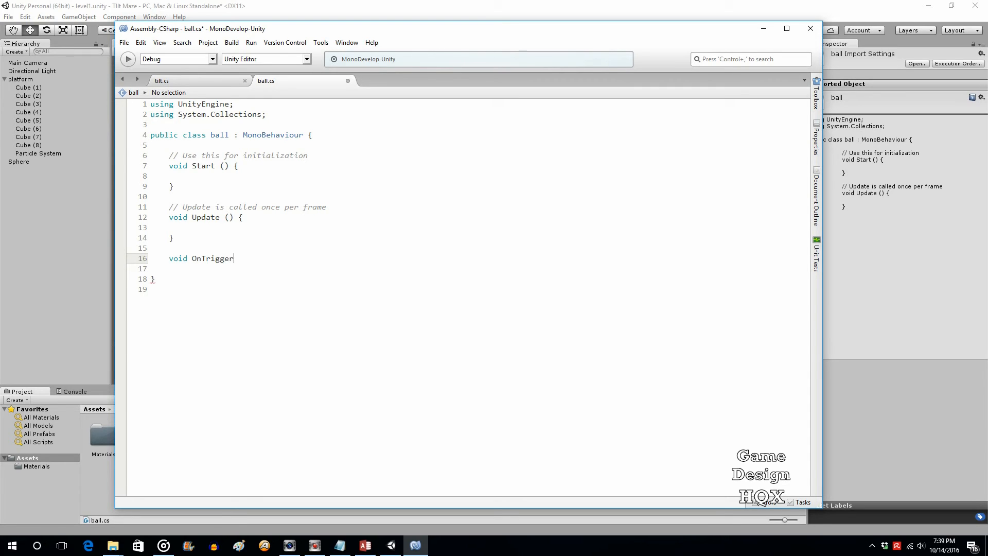
type("Enter(")
type("Colli")
key("Return")
type("other)")
Give the OnTriggerEnter method an empty body enclosed in braces.
key("Return")
type("{")
key("Return")
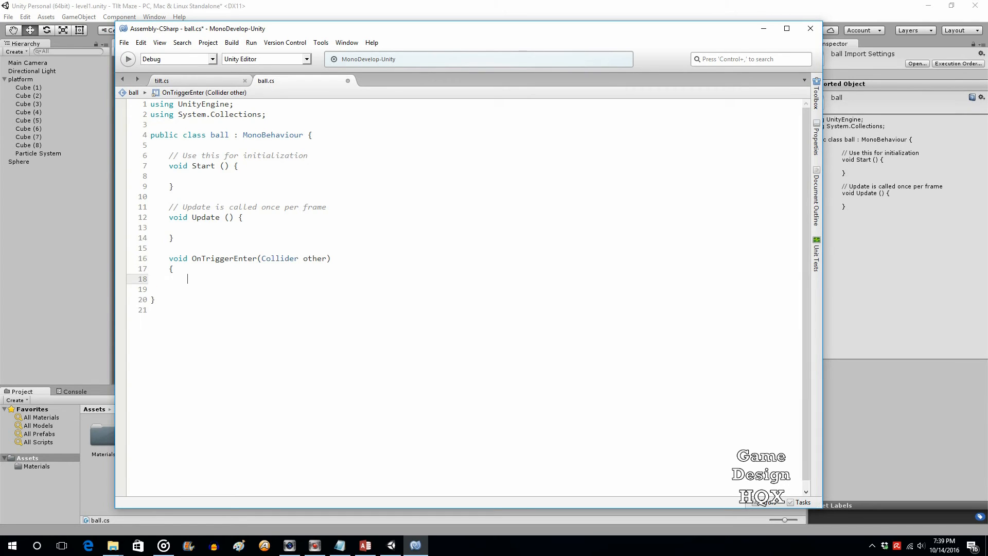
key("Return")
key("Return")
type("}")
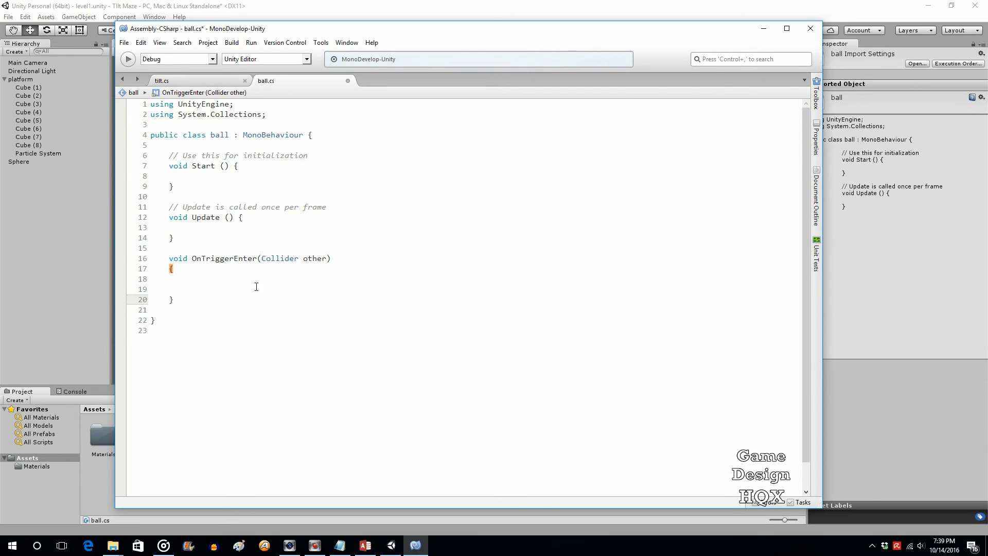
Begin a condition inside OnTriggerEnter with "if (other.name ==".
left_click(203, 283)
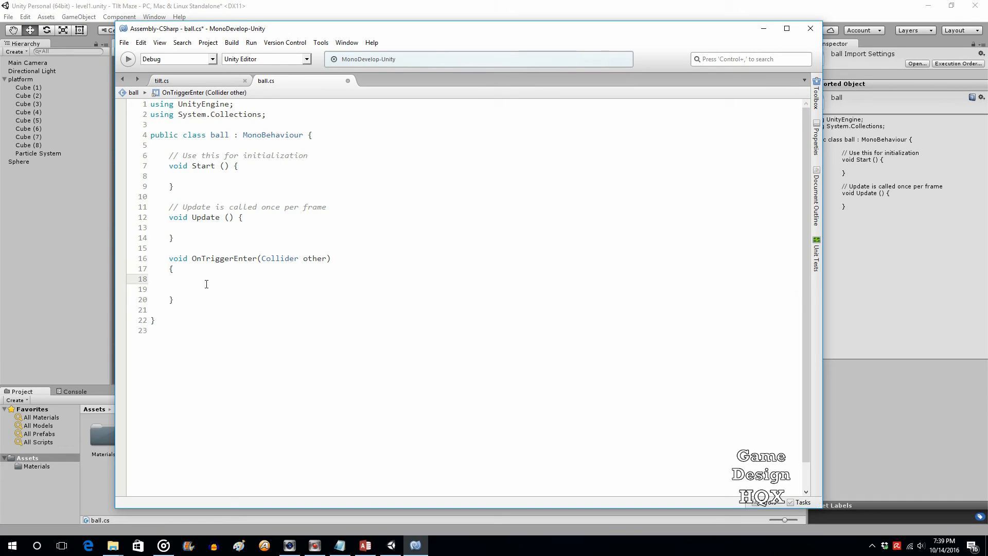
type("if (other.name ==")
double_click(328, 258)
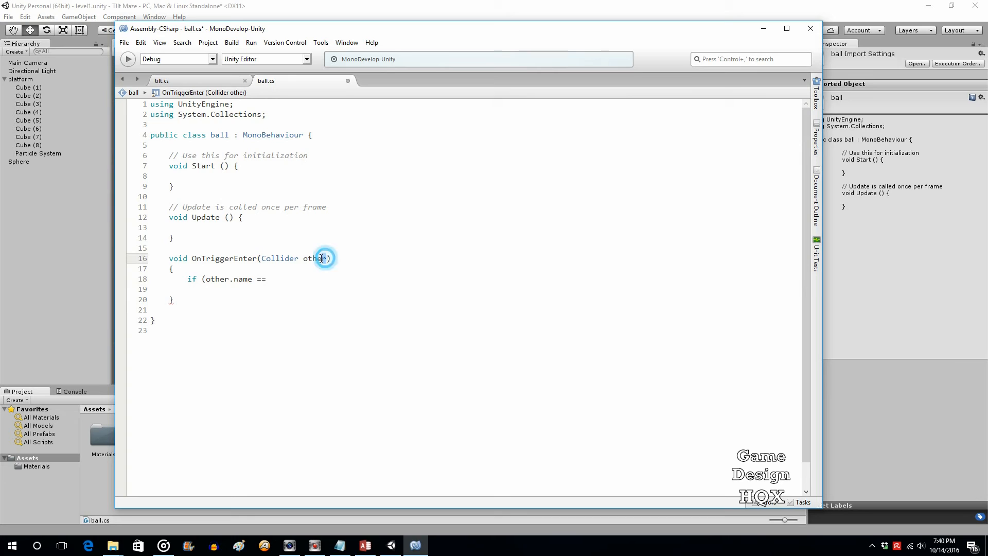
left_click(276, 281)
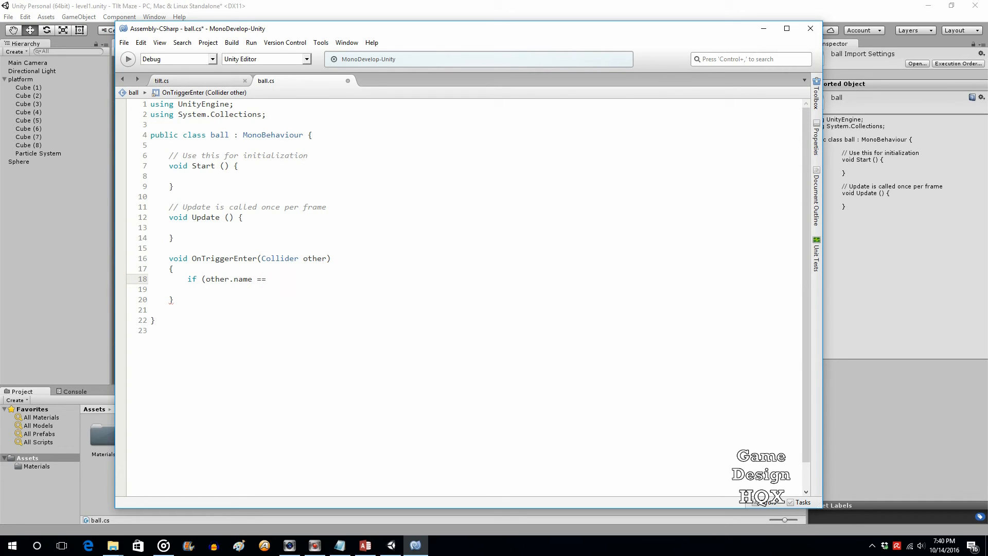
Switch to Unity, rename the Particle System object goal, and return to the ball script in MonoDevelop.
left_click(78, 191)
left_click(52, 153)
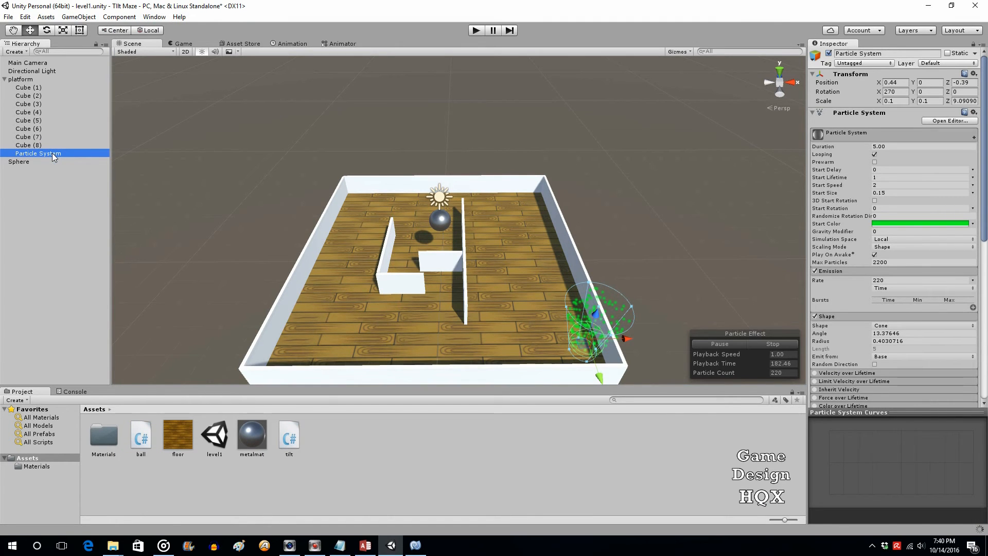
left_click(54, 153)
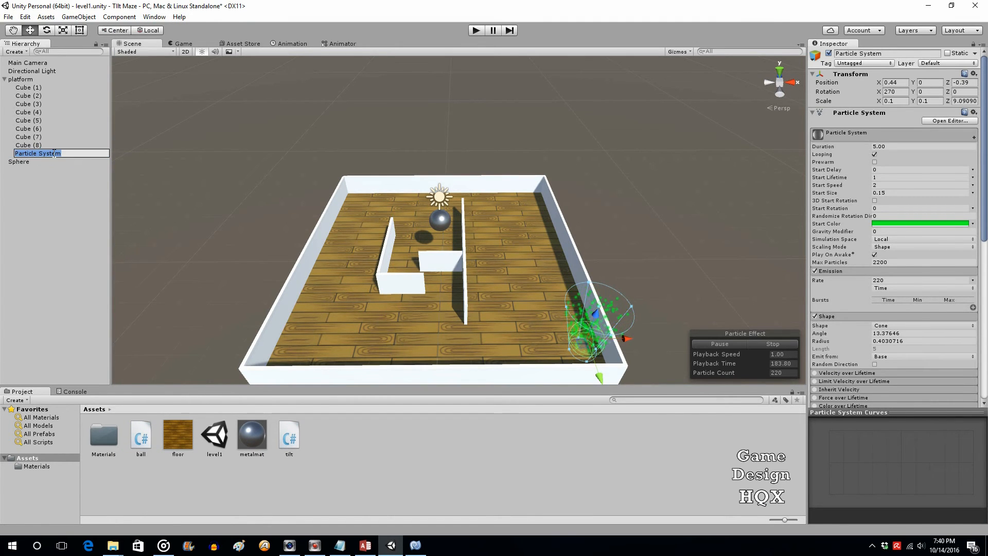
type("goal")
left_click(62, 196)
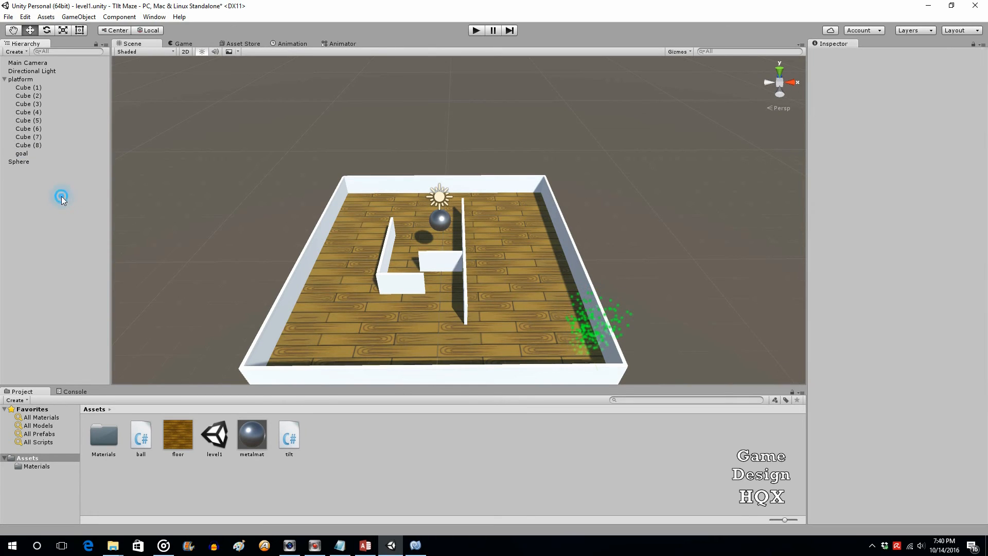
left_click(416, 545)
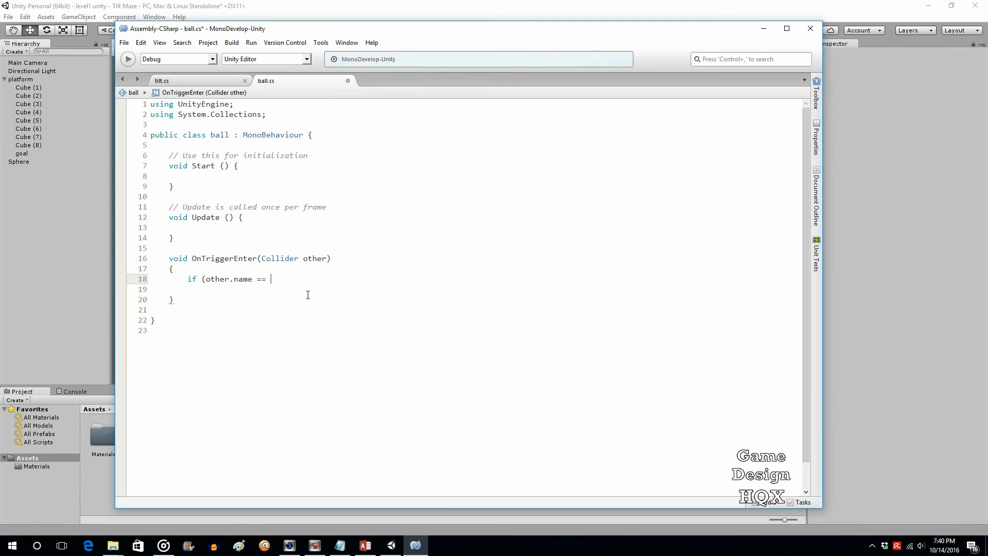
Complete the condition to test for the name "goal" and add a braced block beneath it.
type("\"goal\")")
key("Return")
type("{")
key("Return")
key("Return")
key("Return")
type("}")
key("Up")
key("Up")
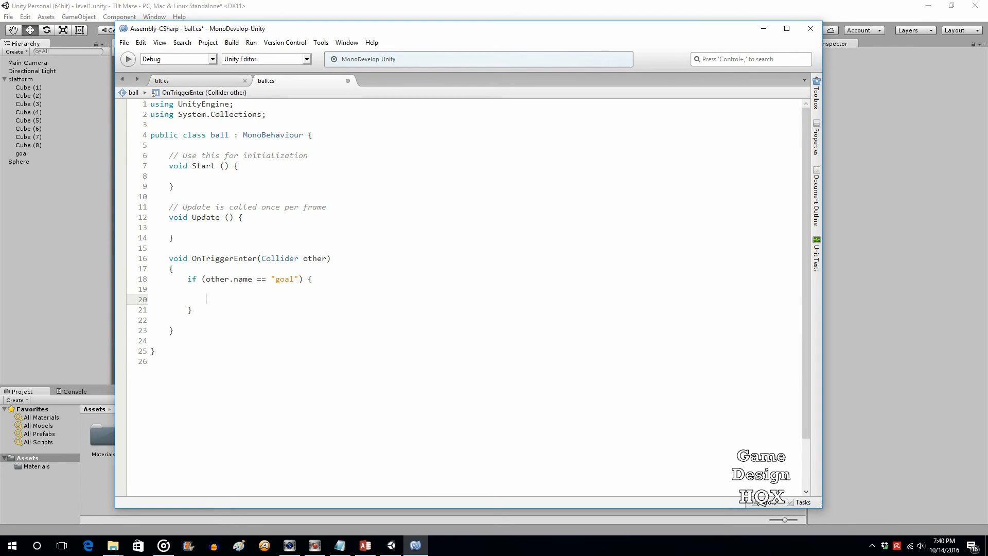
Move the if block's opening brace onto its own line.
key("Left")
key("Left")
key("Left")
key("Return")
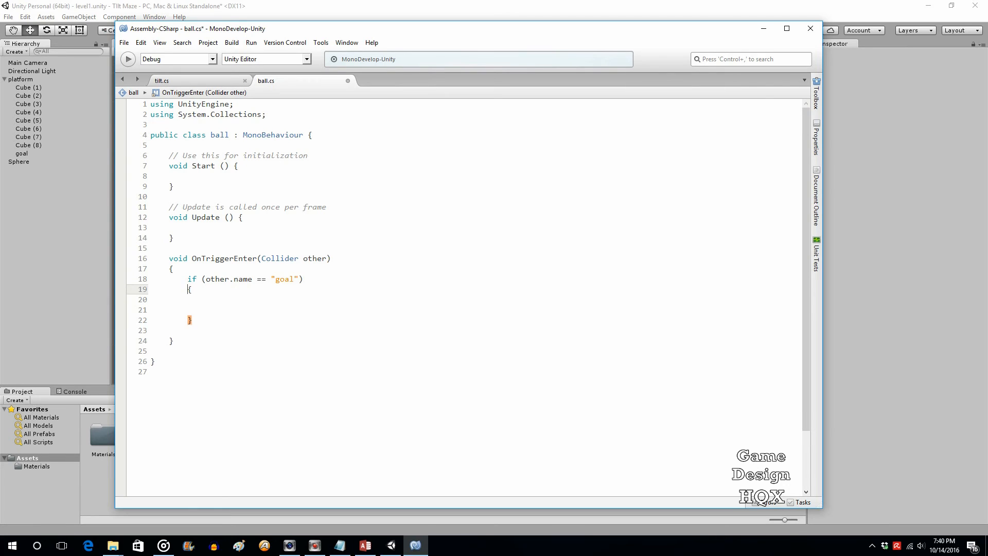
Add the statement Destroy (gameObject); inside the goal condition's block.
key("Down")
key("Down")
type("des")
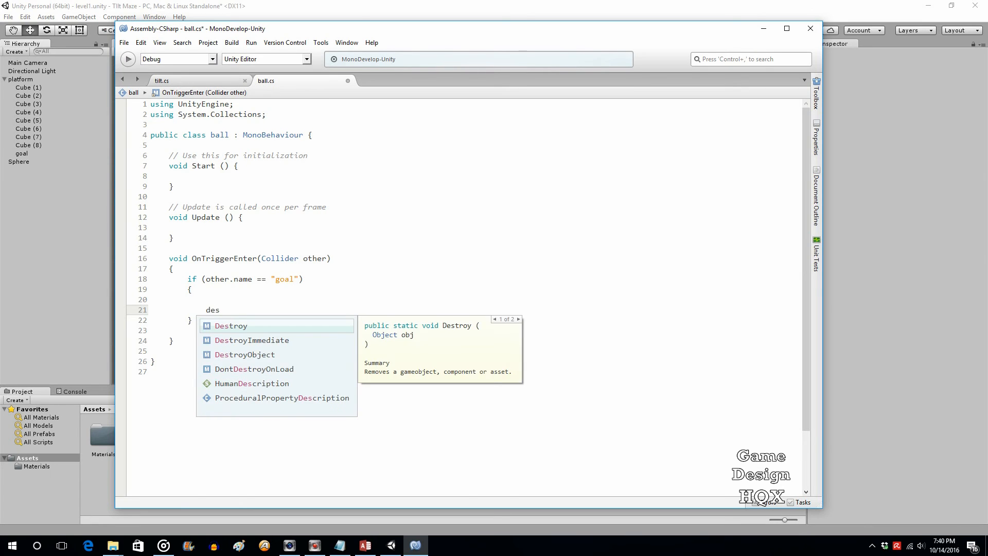
key("Return")
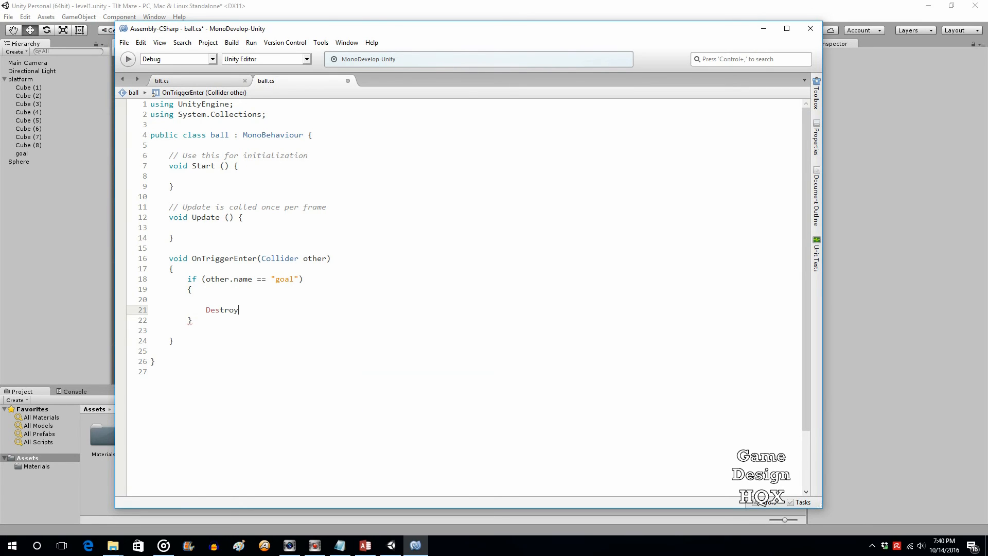
type("(ga")
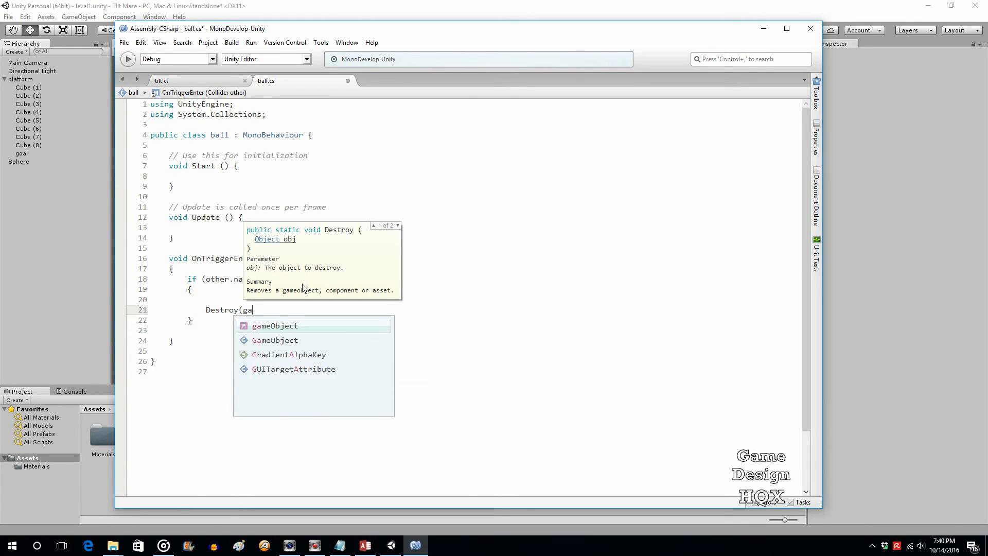
type("meObject);")
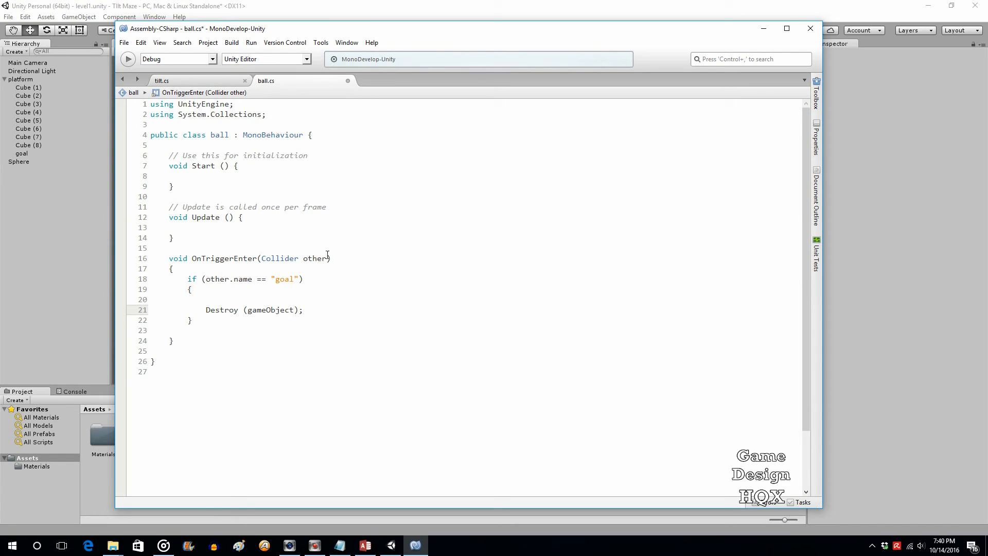
Add a Debug.Log call with the message "You win!!" below the Destroy statement.
left_click(323, 310)
key("Return")
type("Debug")
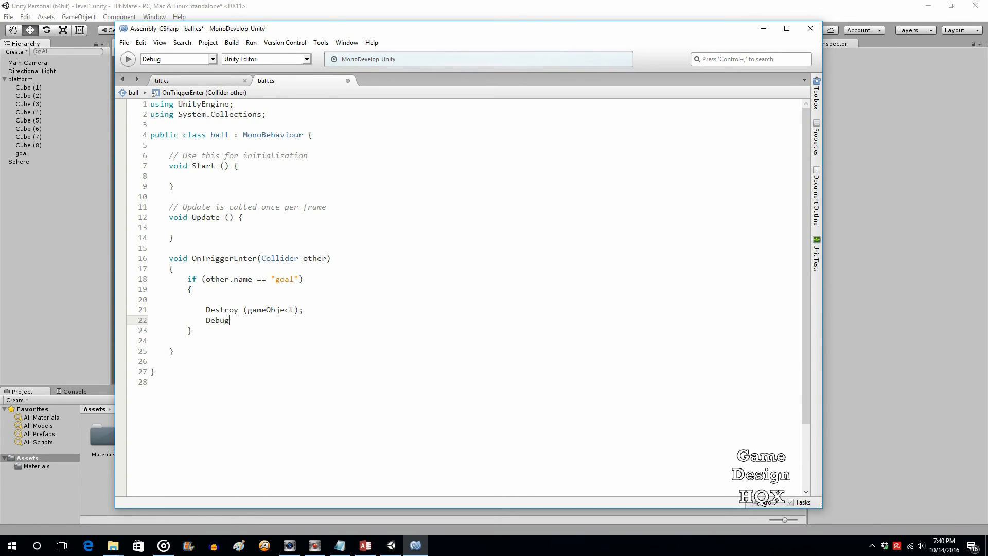
type(".Log(\"Yp")
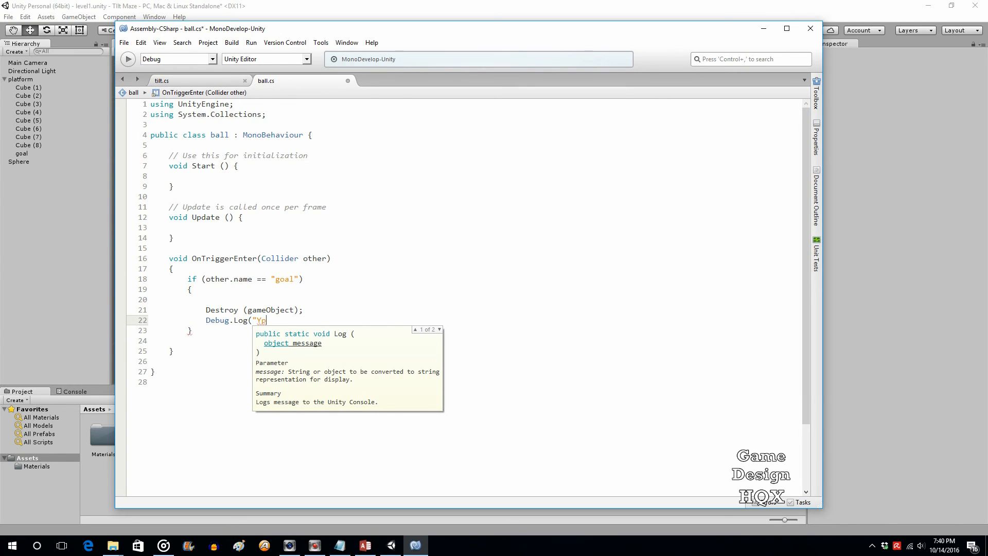
type("u win!!\")")
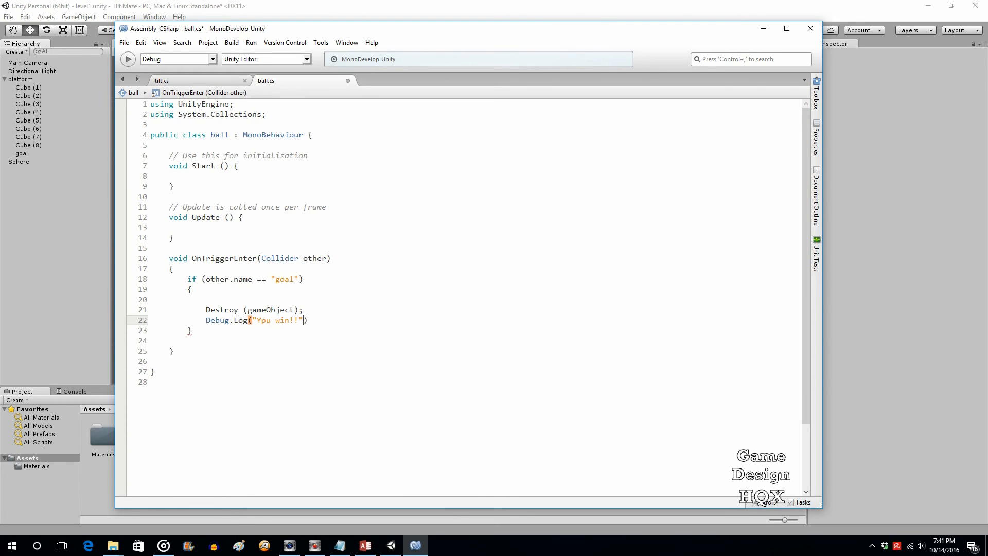
key("Left")
key("Left")
key("Left")
key("Delete")
type("o")
Review the OnTriggerEnter declaration, the goal name condition, and the Destroy and Debug.Log statements in its block.
left_click(329, 272)
key("shift+Up")
key("shift+Home")
key("shift+Home")
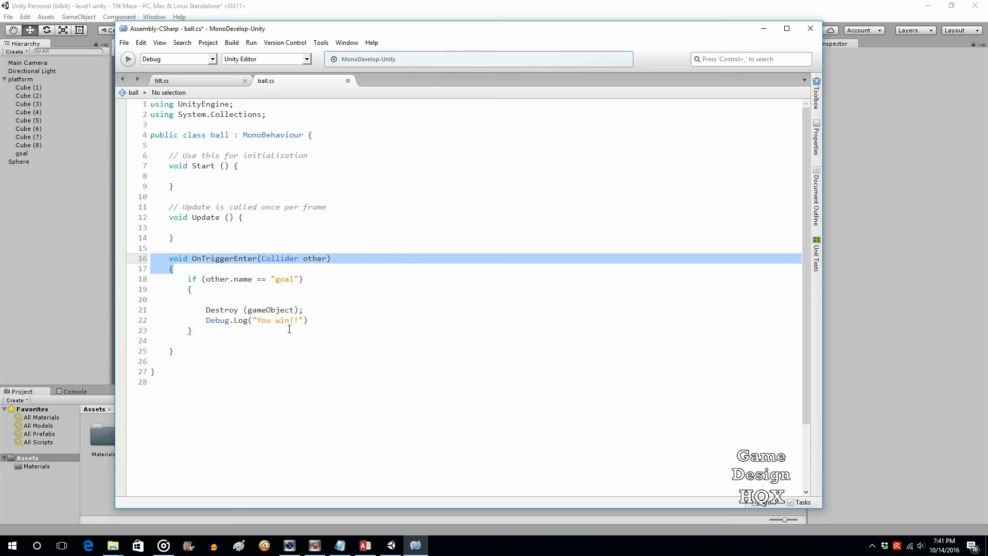
left_click(330, 324)
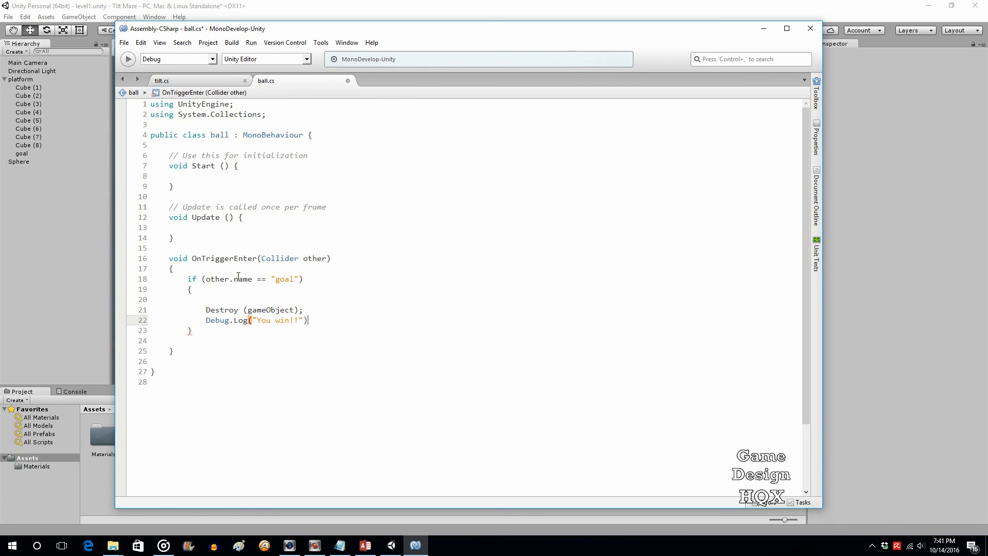
left_click(193, 258)
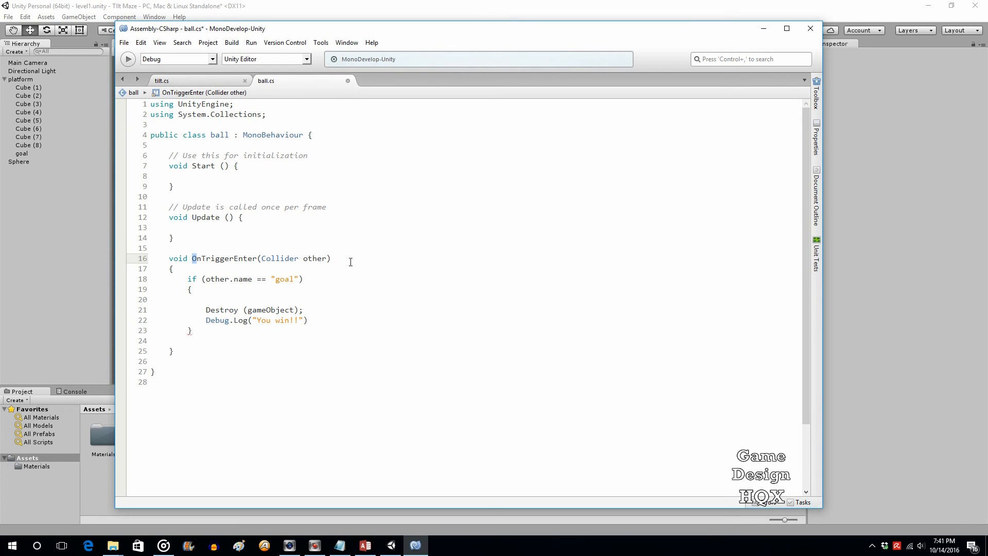
left_click_drag(342, 258, 169, 258)
left_click(293, 278)
left_click_drag(234, 259, 205, 259)
left_click(298, 279)
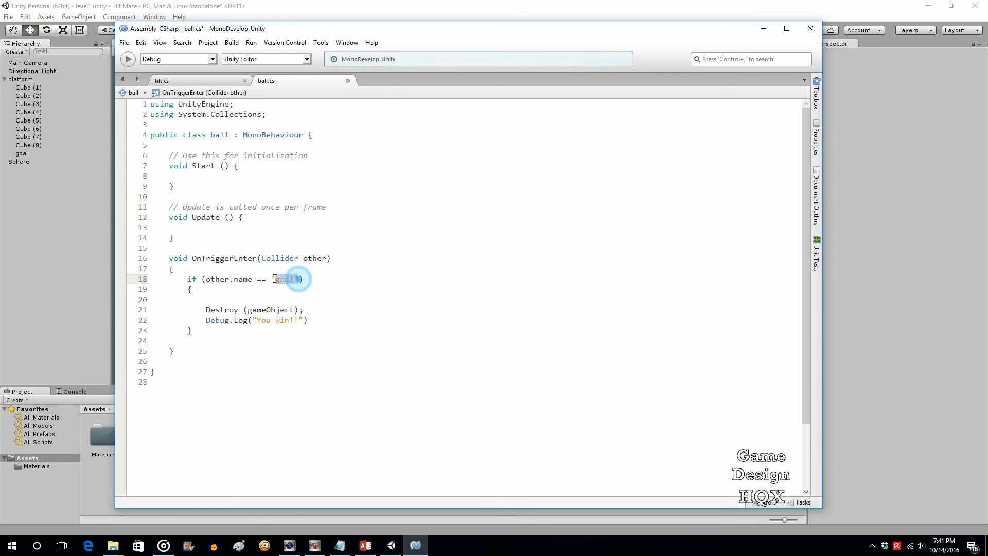
left_click(318, 286)
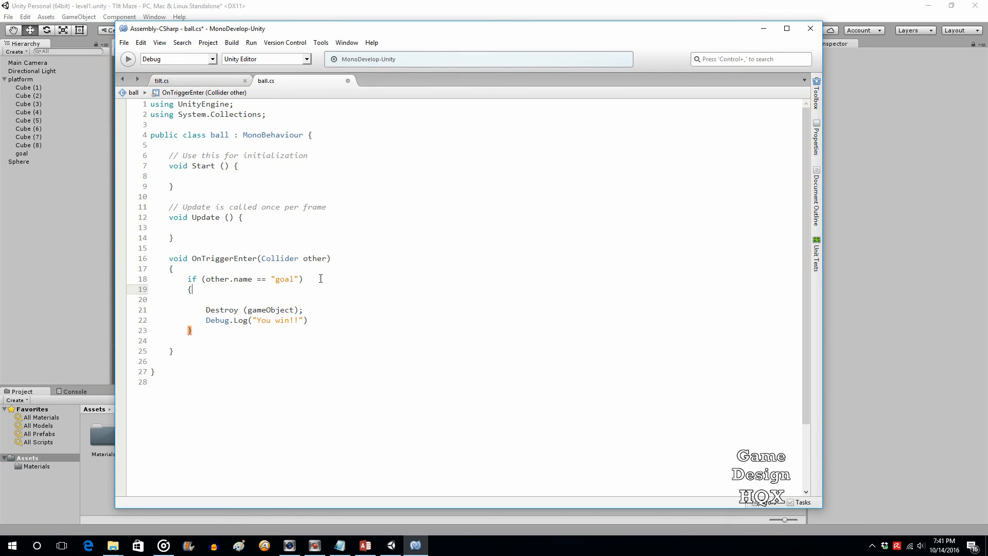
left_click_drag(309, 320, 204, 318)
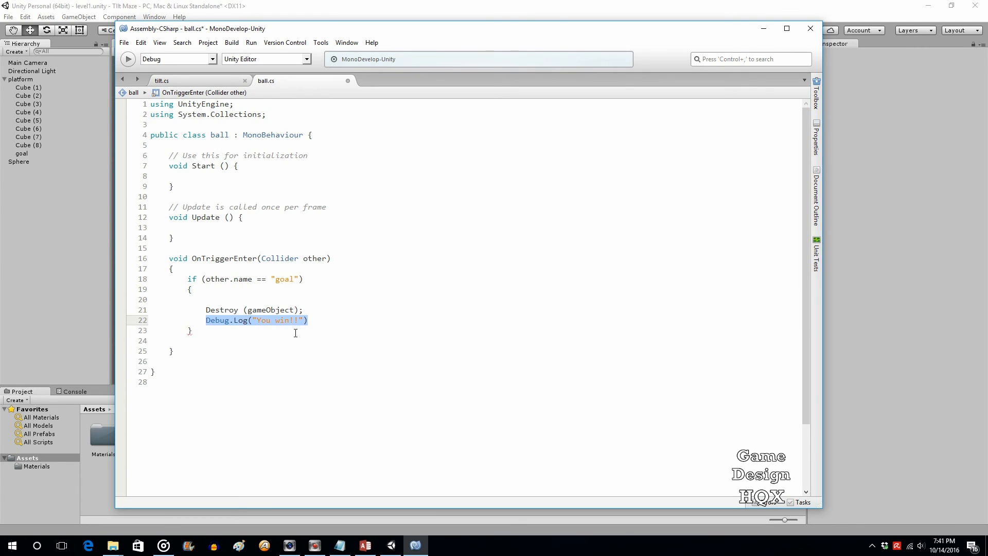
left_click(337, 307)
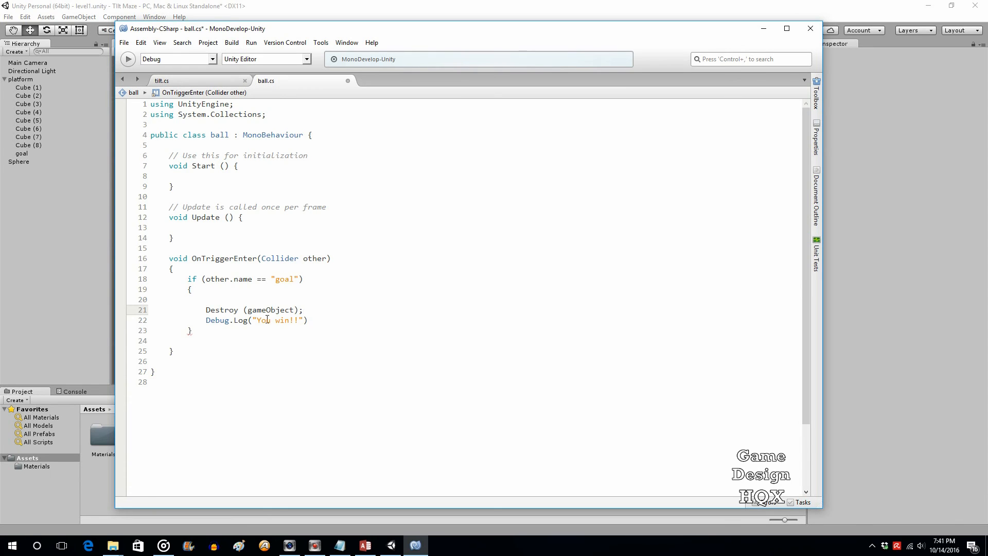
double_click(207, 331)
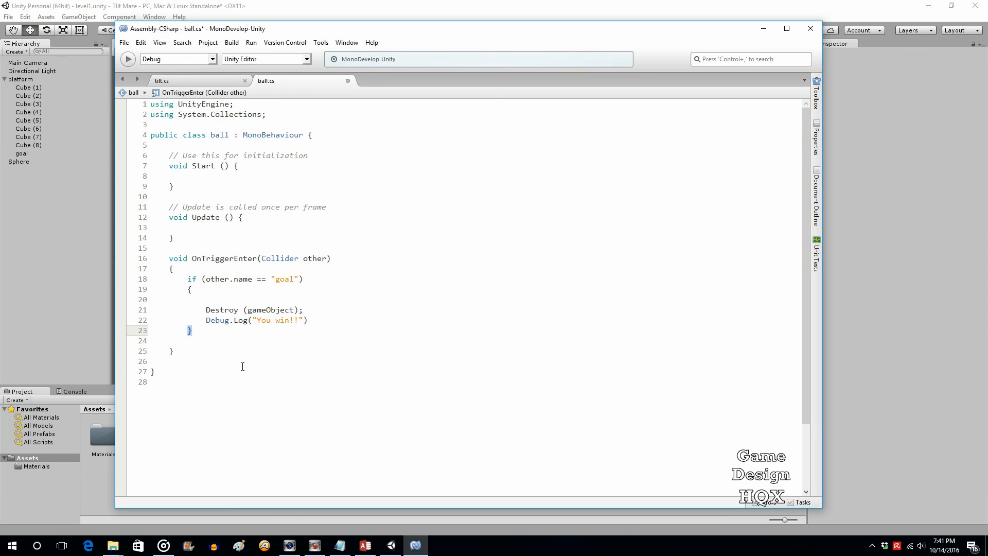
left_click(252, 342)
End the Debug.Log statement with a semicolon and save the ball script.
left_click(320, 320)
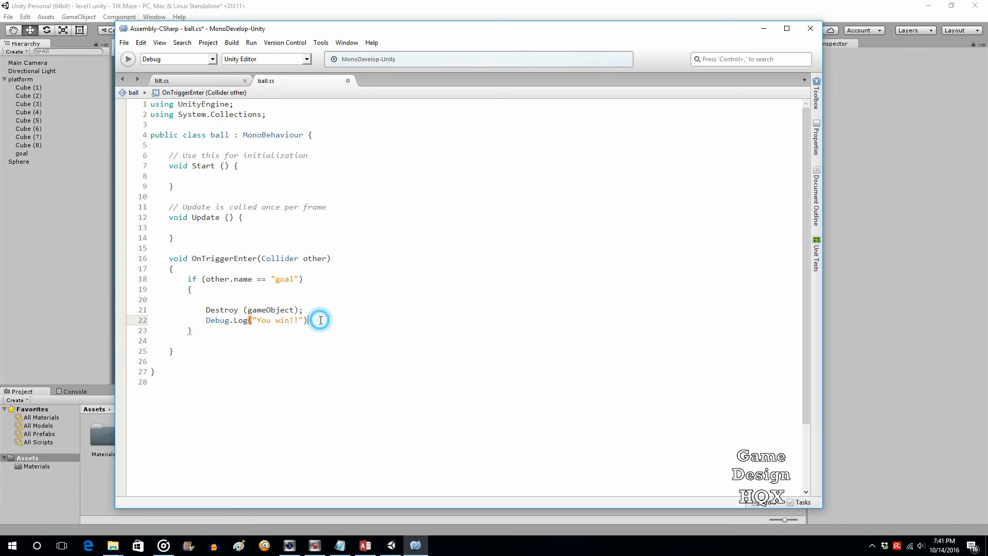
type(";")
left_click(124, 43)
left_click(139, 85)
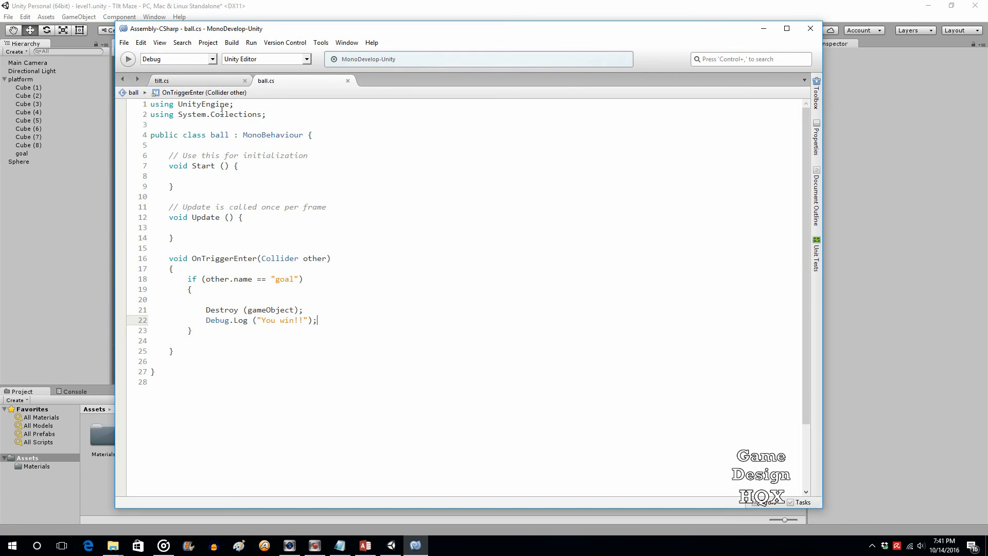
Switch to Unity and play-test the level, tilting the maze to roll the ball into the goal, then stop play mode.
left_click(436, 15)
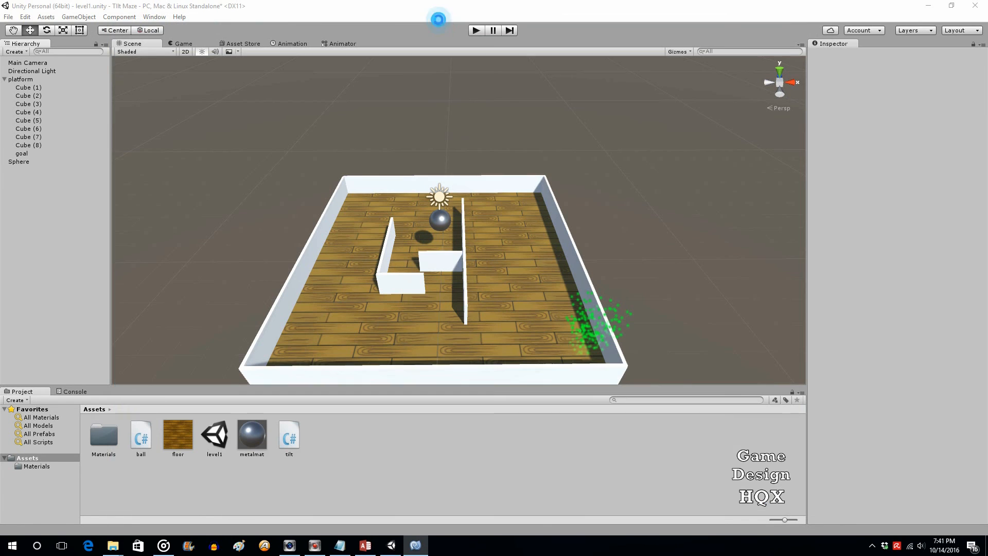
left_click(479, 31)
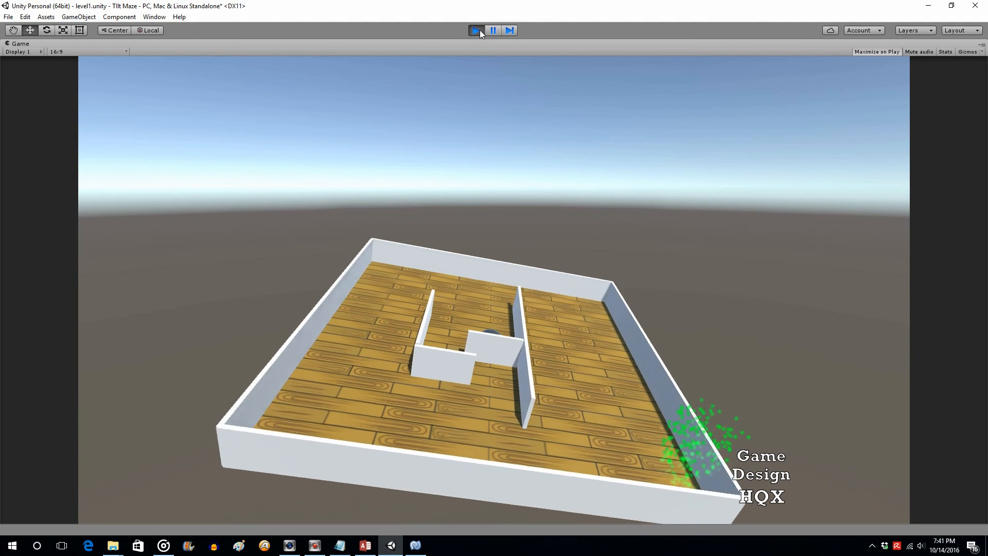
key("Left")
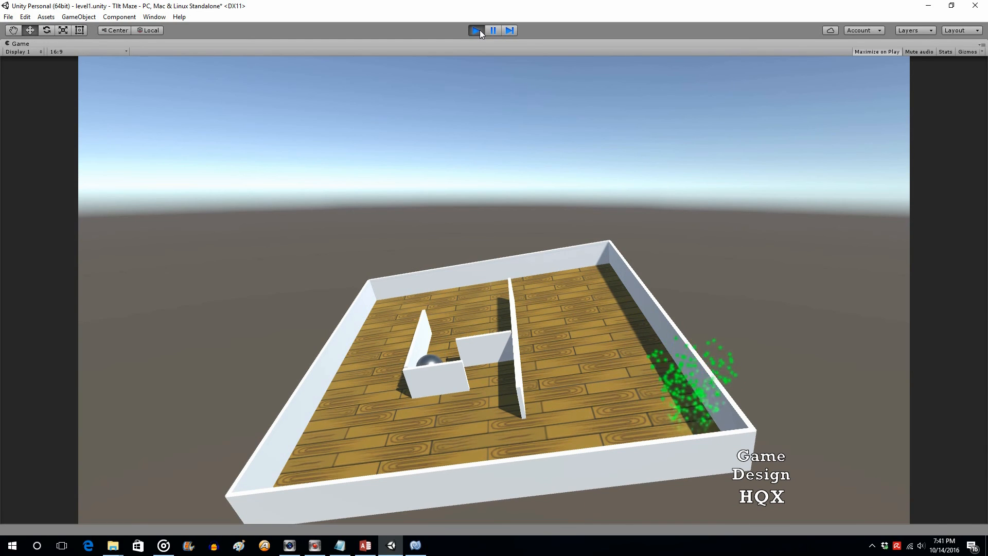
key("Right")
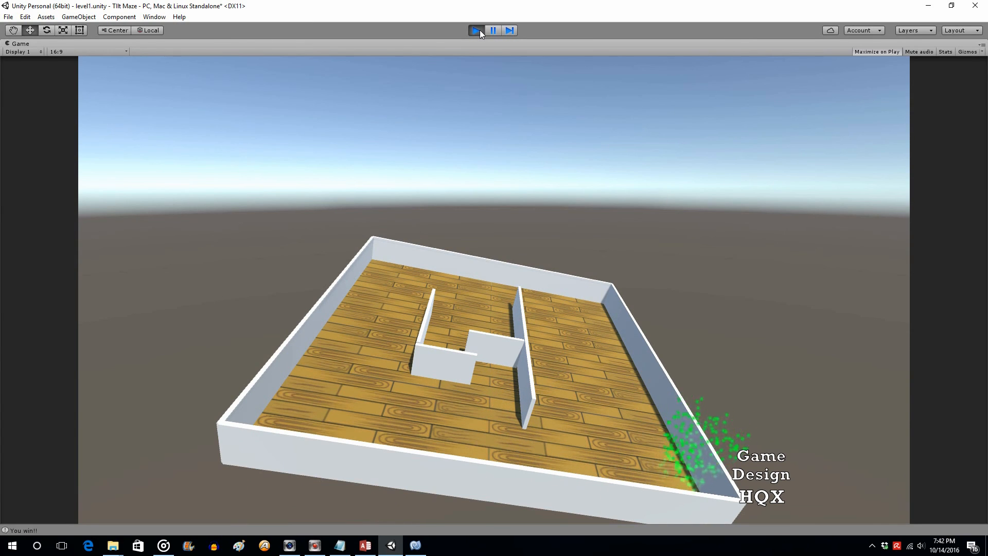
left_click(477, 30)
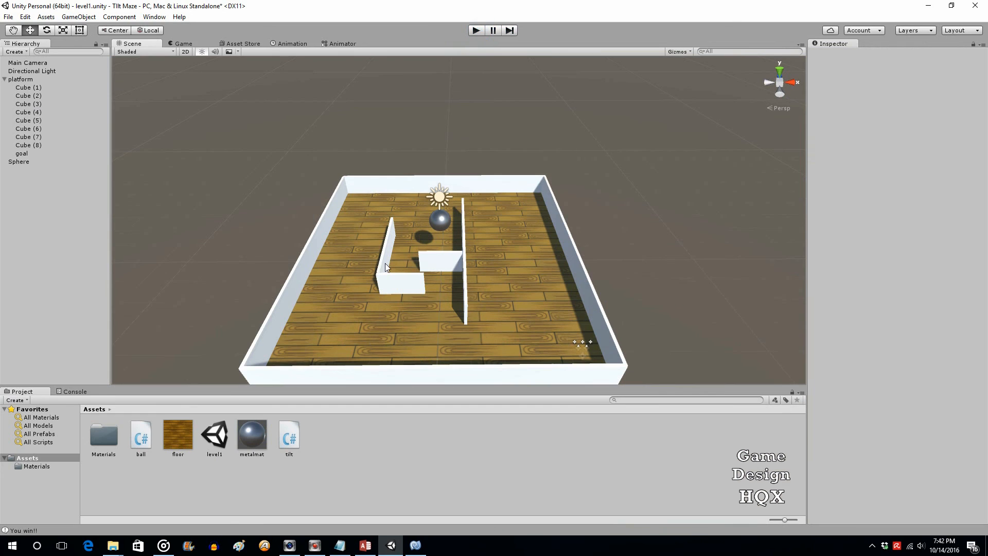
Return to the ball script in MonoDevelop, add a .2f delay argument to the Destroy call, and save the script.
left_click(415, 545)
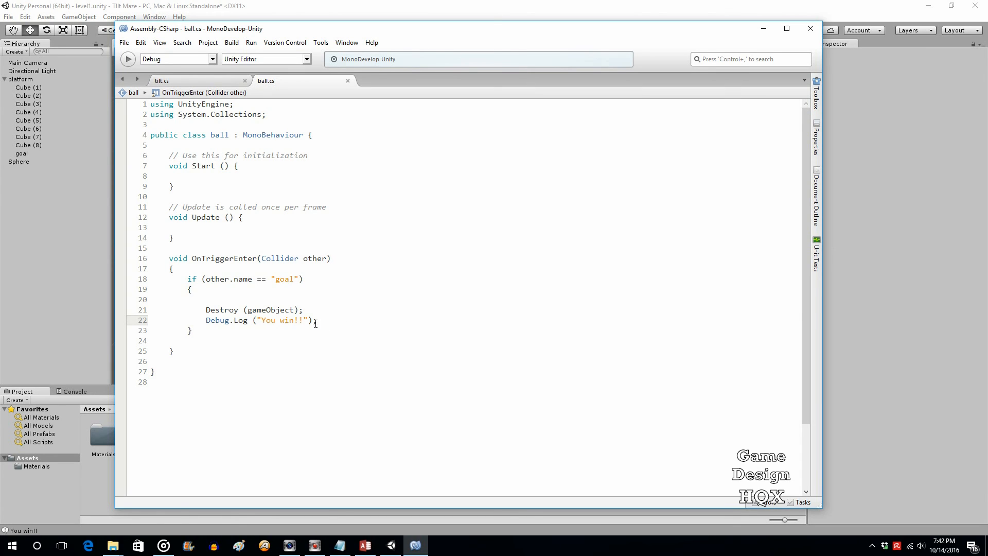
left_click(297, 309)
type(",2f")
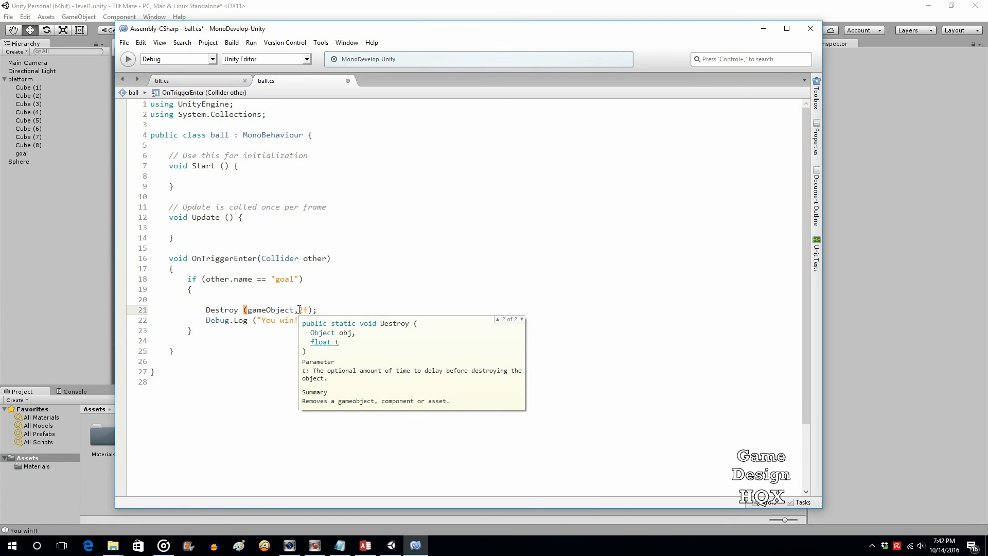
type(".")
left_click(382, 300)
left_click_drag(314, 310, 301, 311)
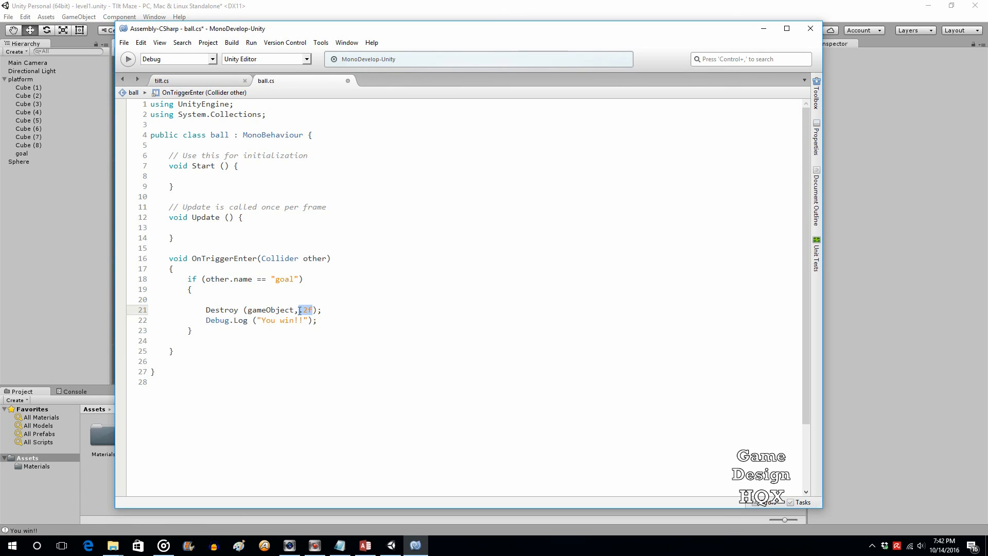
left_click(310, 309)
left_click(328, 309)
left_click(124, 44)
left_click(139, 85)
Play-test the delayed ball destruction in Unity by tilting the maze until the ball reaches the goal, and stop the game.
left_click(333, 7)
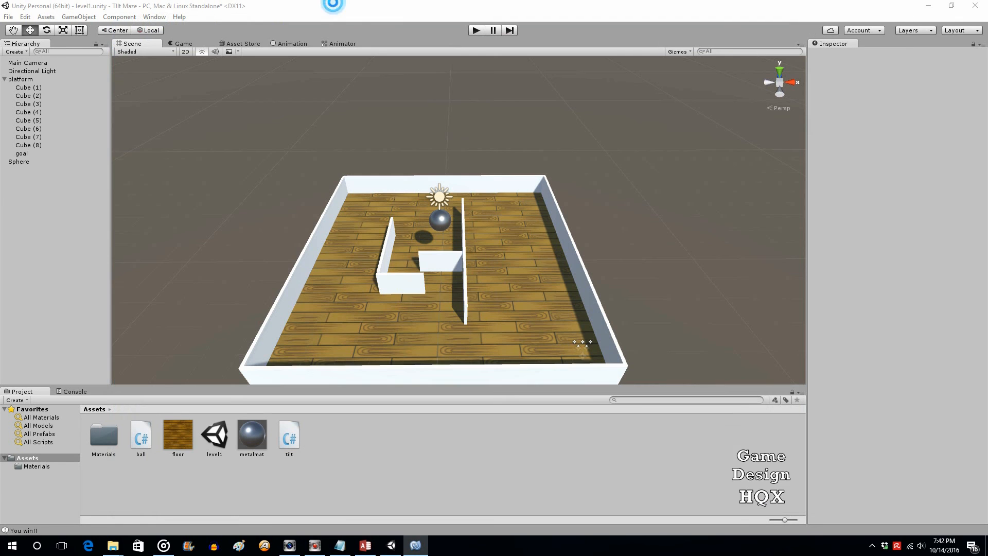
left_click(476, 31)
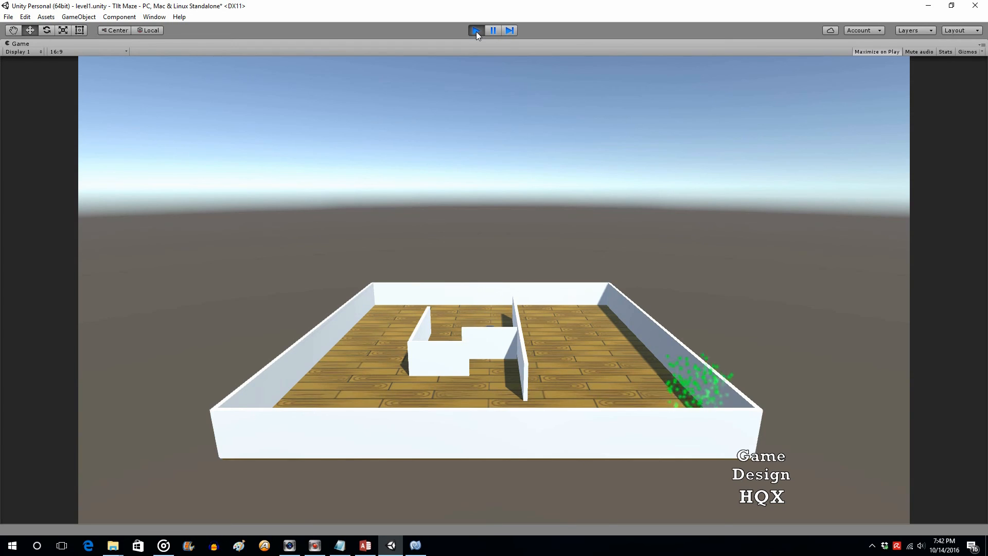
key("Left")
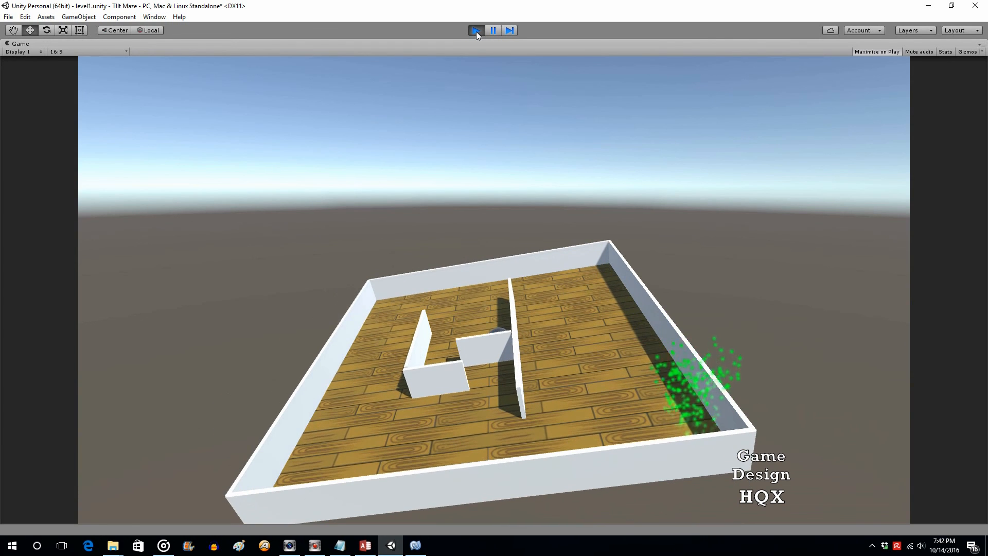
key("Right")
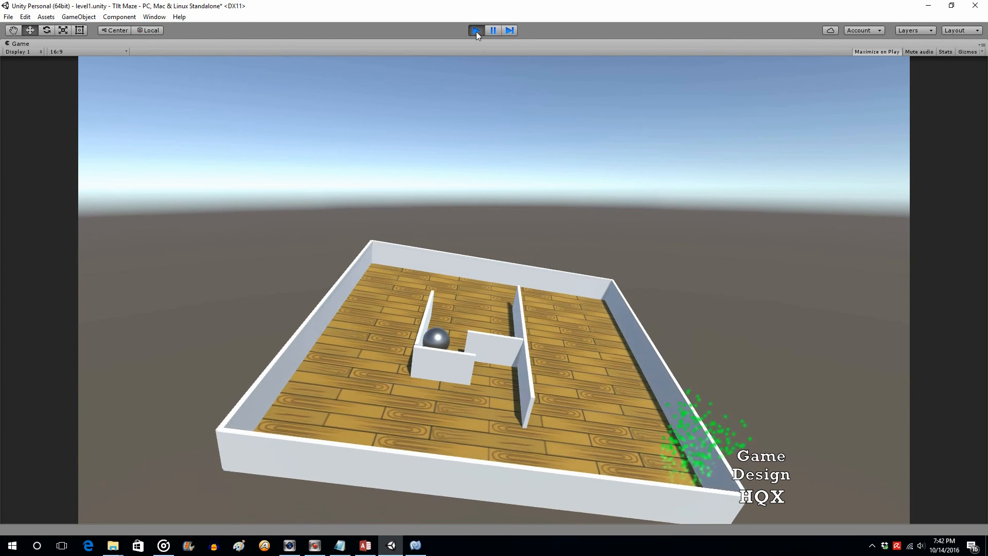
key("Left")
key("Right")
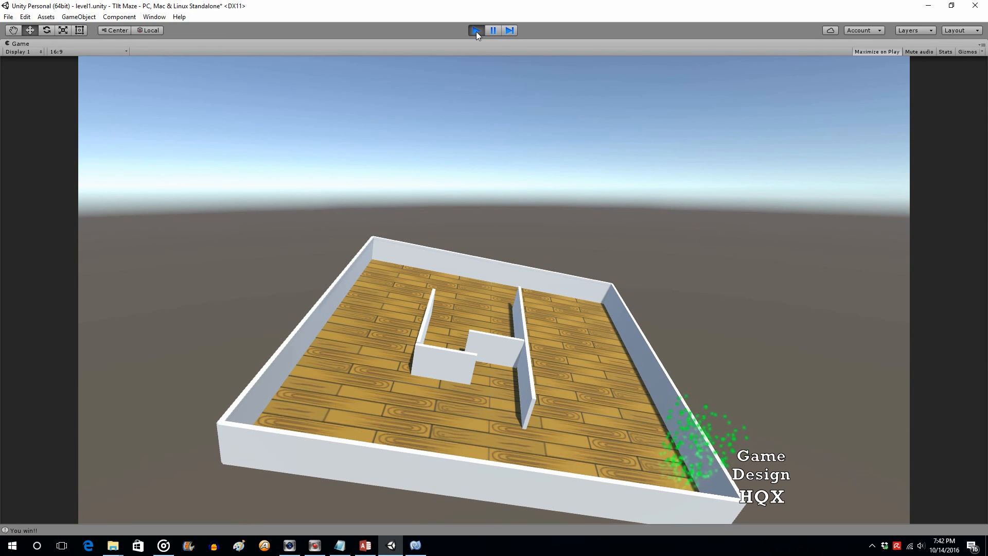
left_click(477, 31)
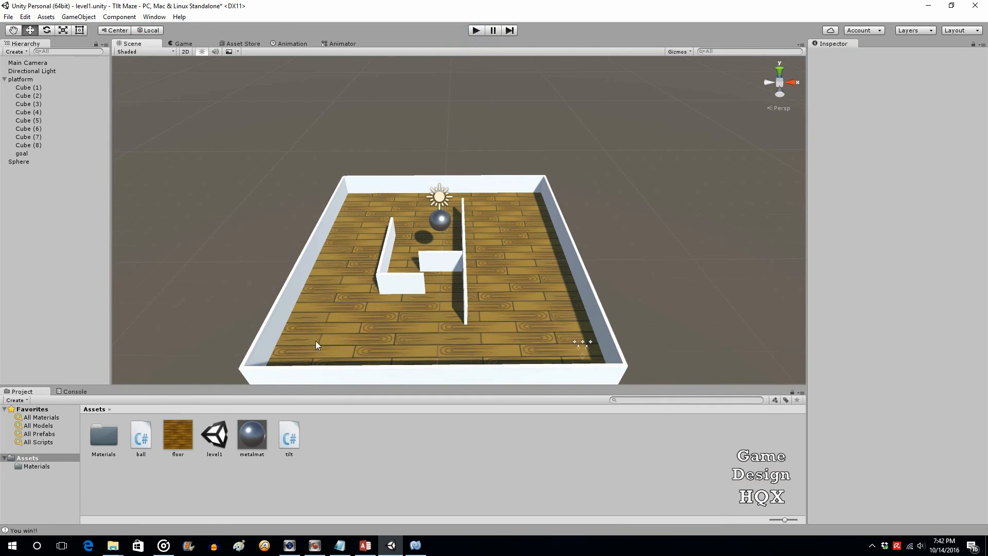
Review the goal condition and the Destroy delay in MonoDevelop's ball script, and switch back to Unity.
left_click(417, 547)
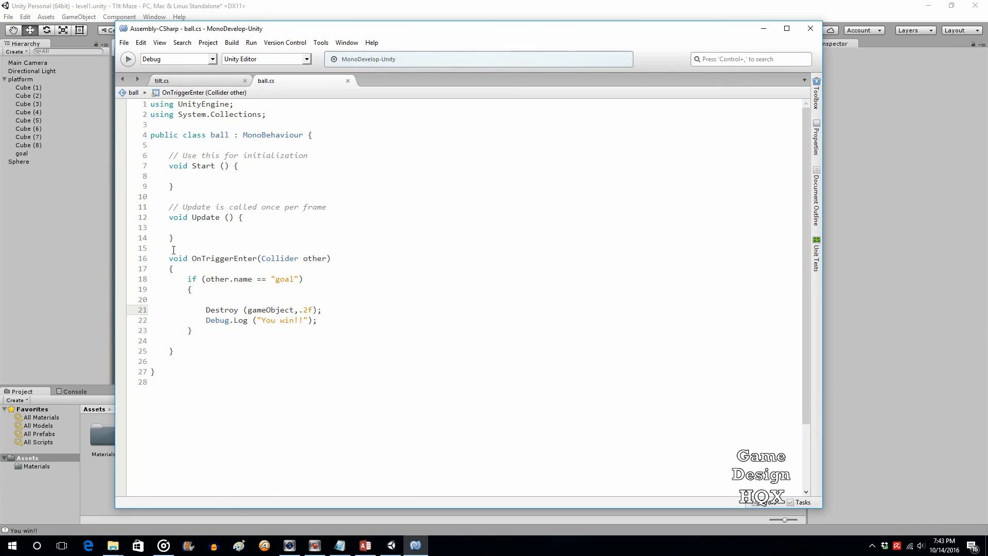
left_click_drag(169, 258, 200, 282)
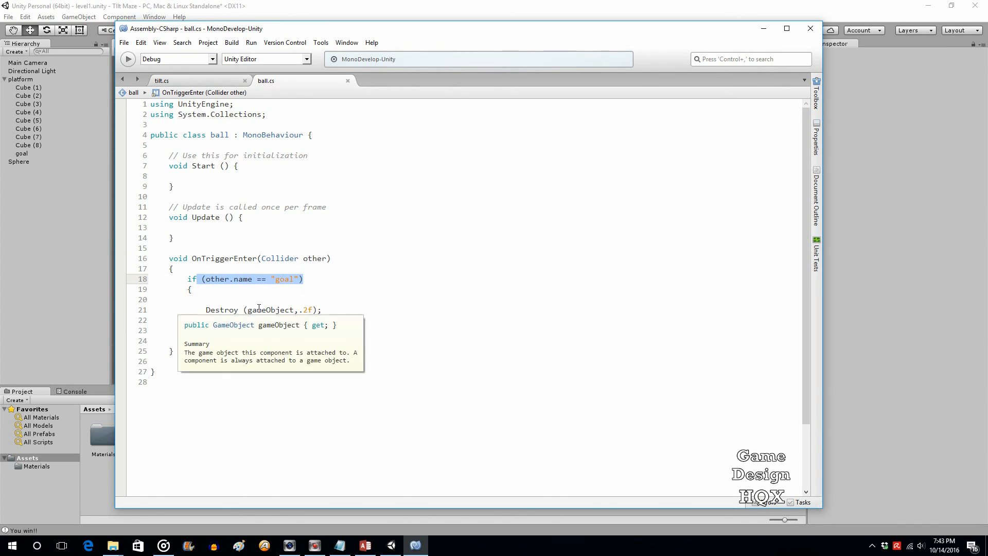
left_click(312, 310)
double_click(313, 309)
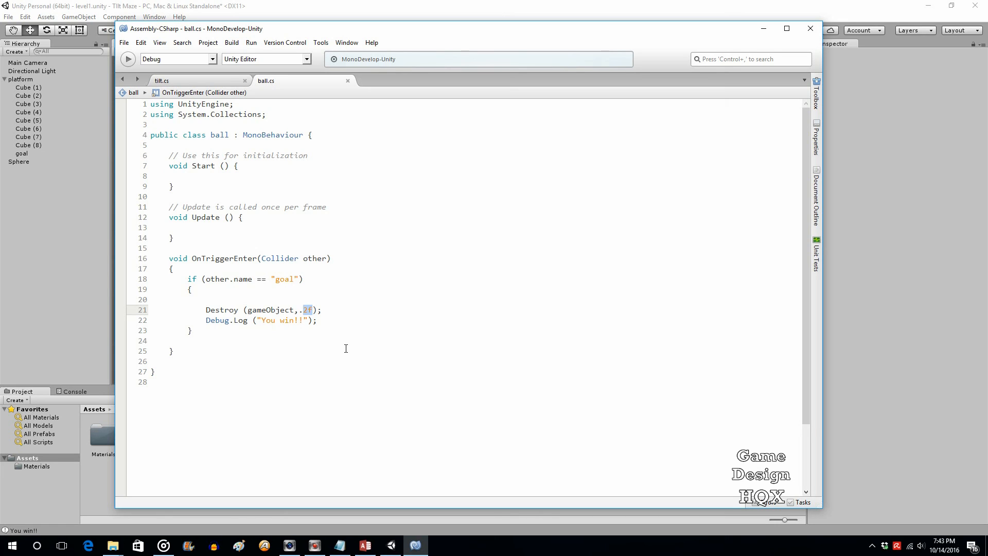
left_click(407, 12)
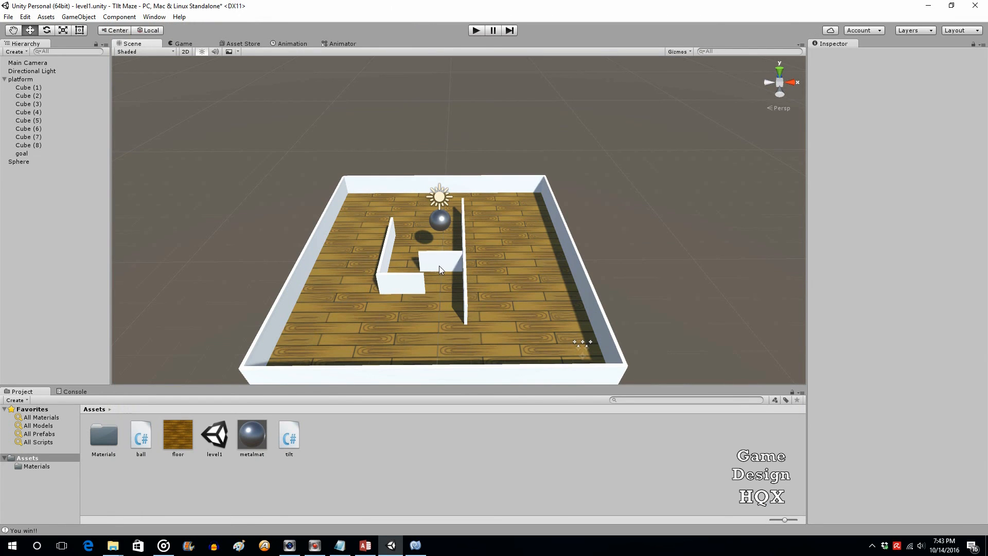